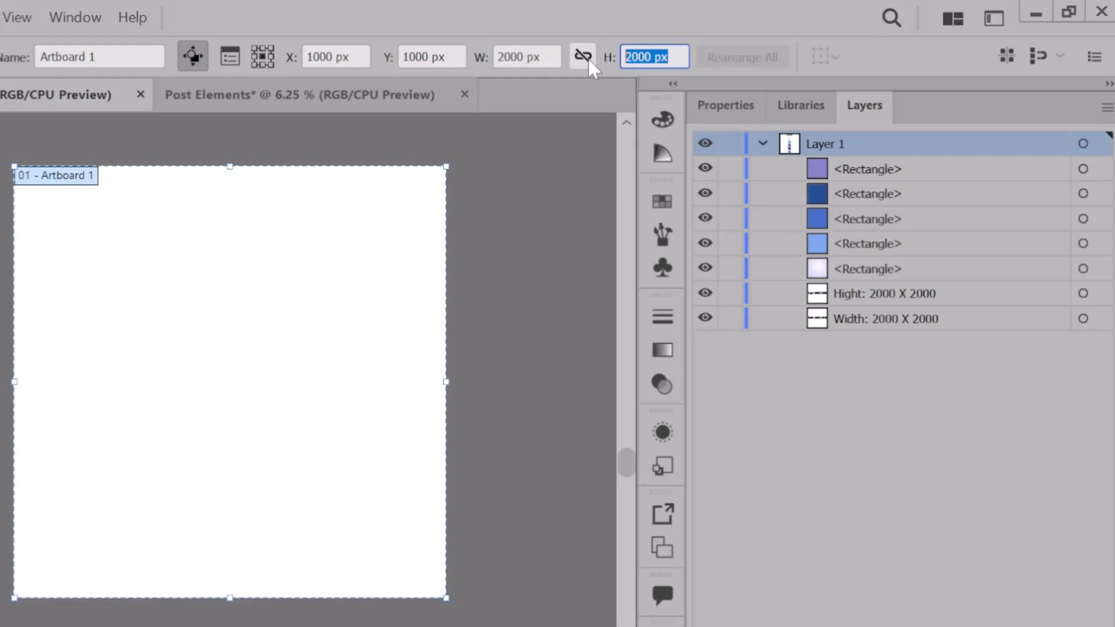
- Draw a rectangle covering the whole artboard and fill it with the pale lavender radial gradient sampled from the swatches
key(Escape)
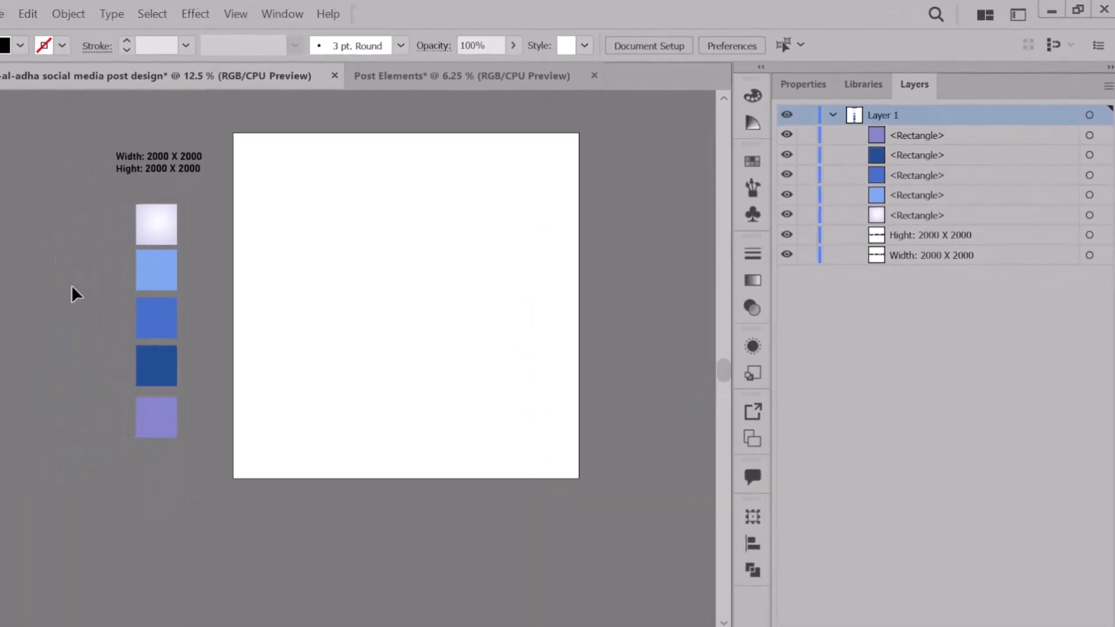
click(5, 185)
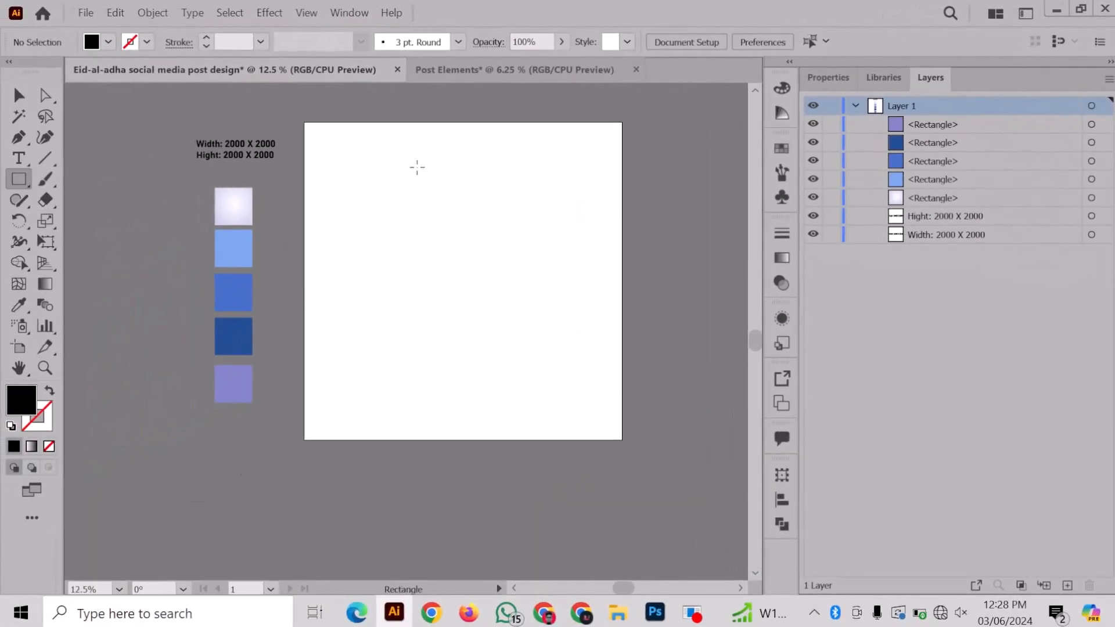
drag(302, 123, 623, 439)
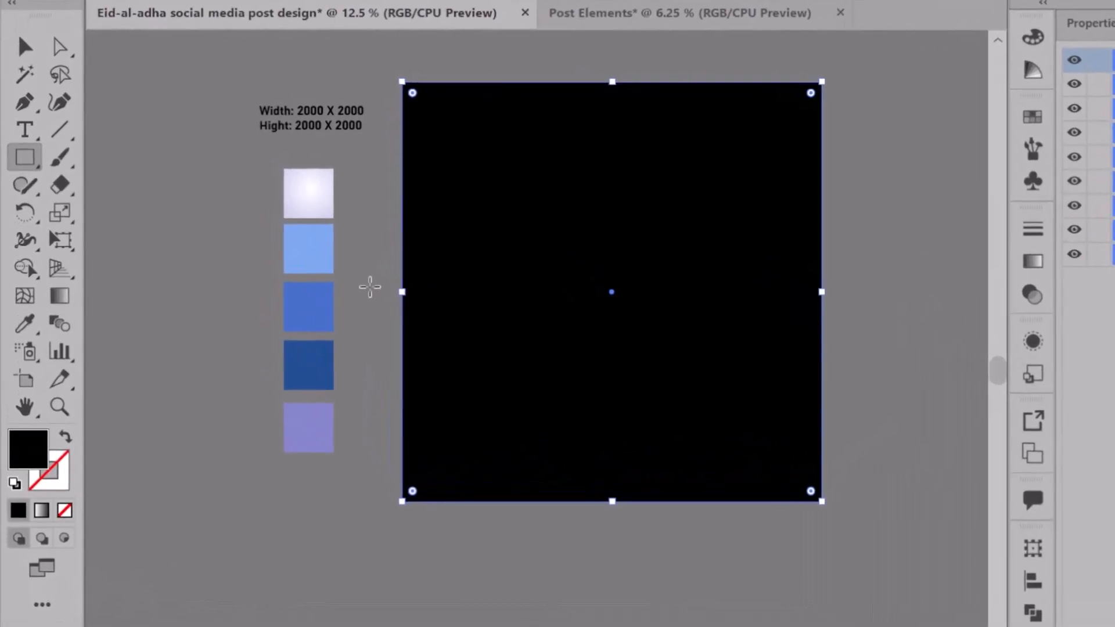
click(22, 330)
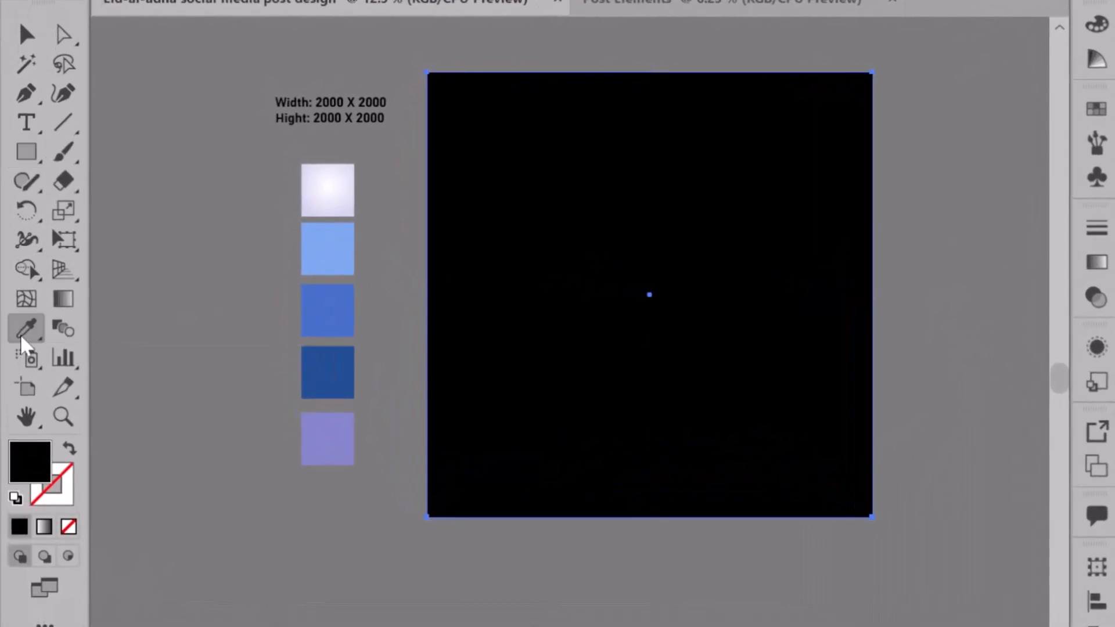
click(332, 184)
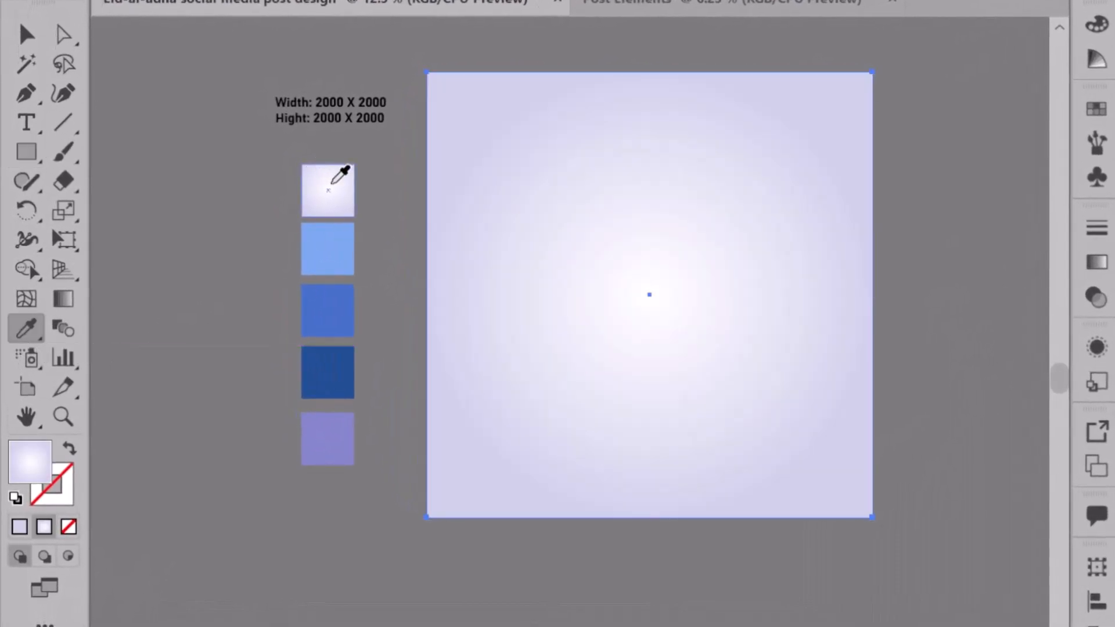
click(25, 42)
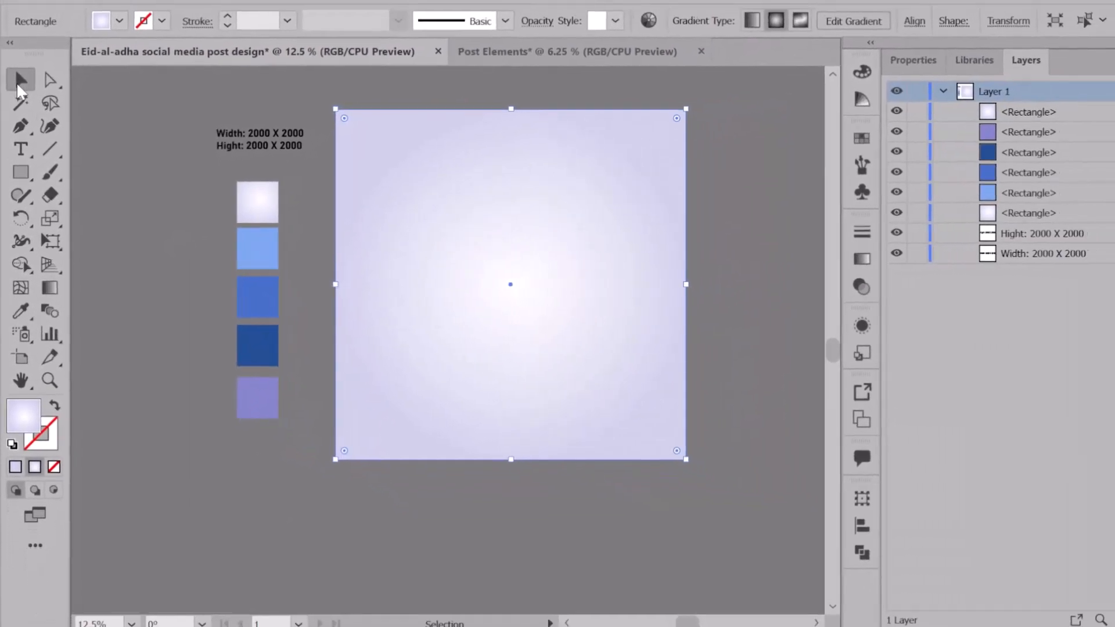
- Enlarge the background rectangle's radial gradient so it spreads past the artboard edges, keeping its centre in the middle
key(ctrl+plus)
click(47, 281)
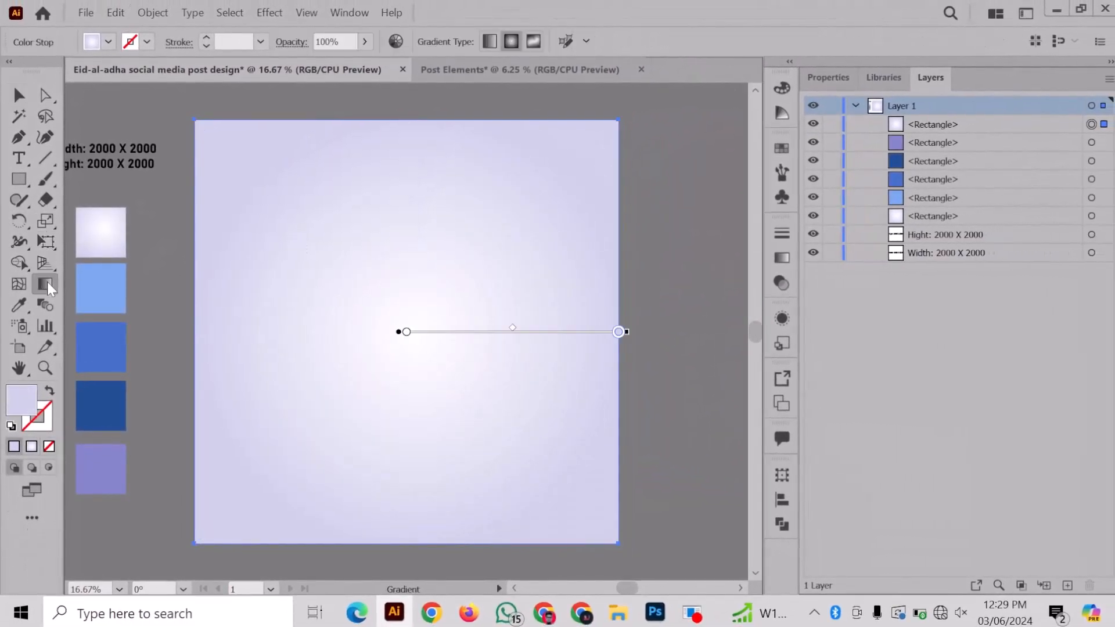
key(ctrl+minus)
key(ctrl+minus)
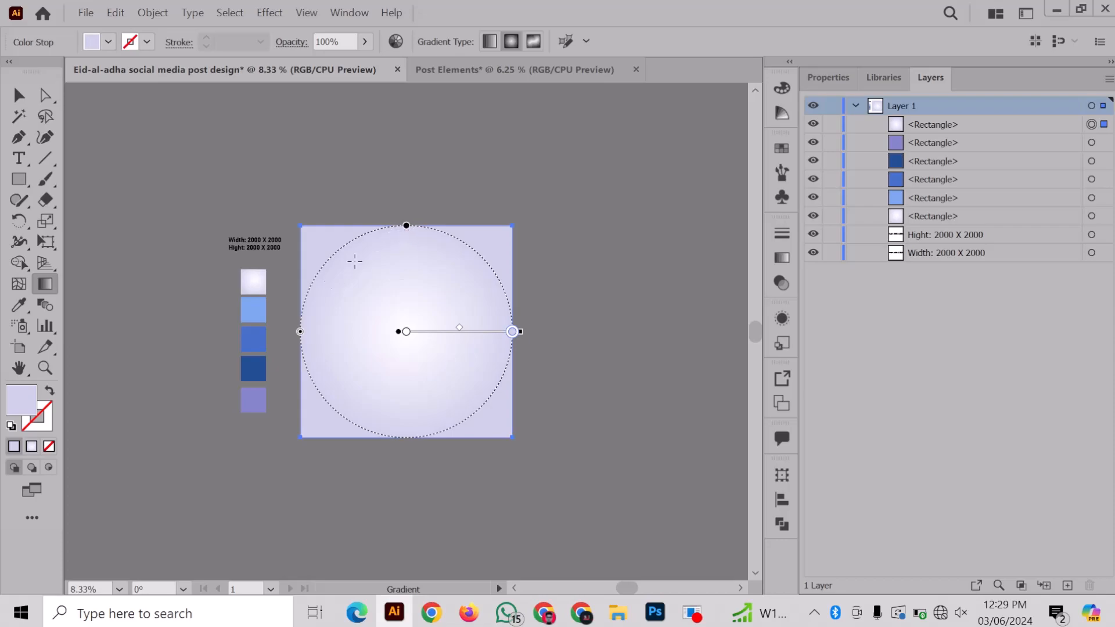
drag(300, 340, 274, 343)
key(ctrl)
key(ctrl+plus)
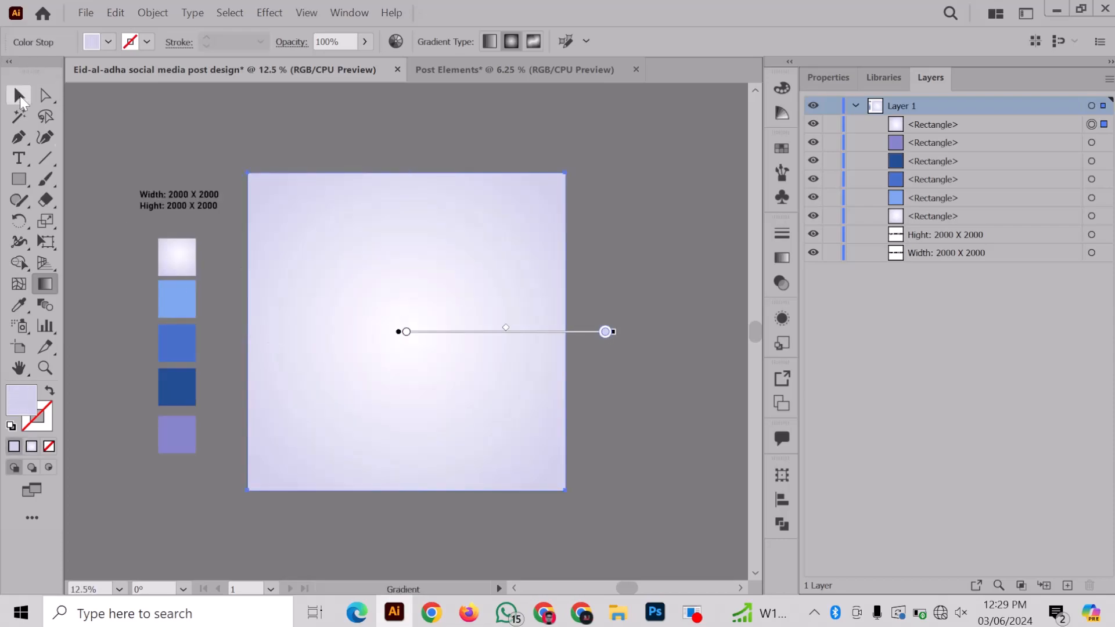
click(20, 95)
click(117, 158)
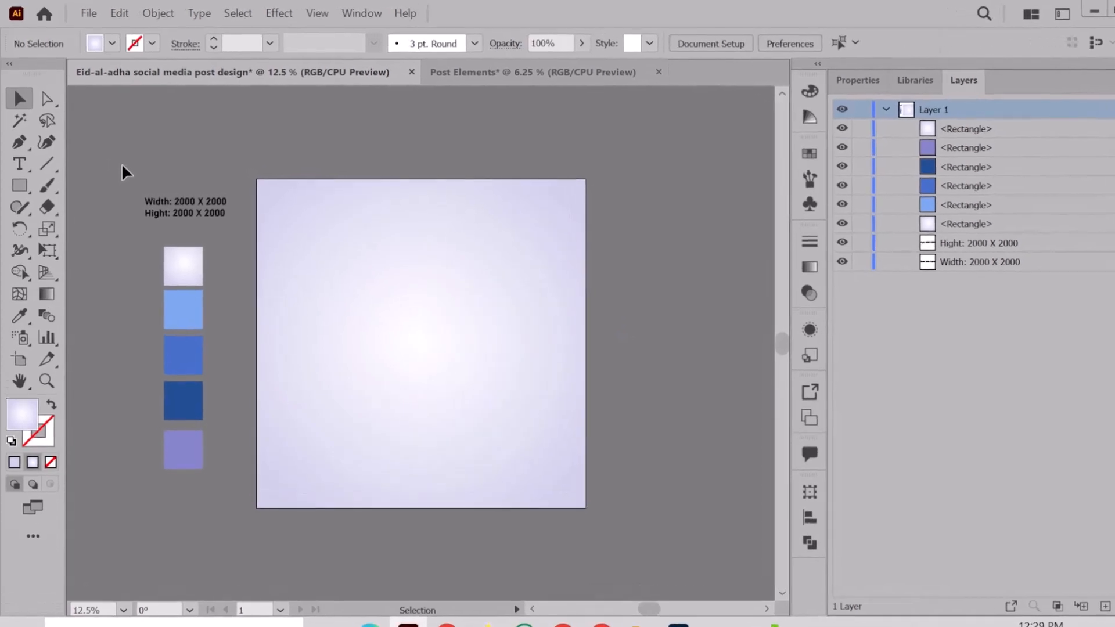
- Draw a circle about half the artboard's width in the upper middle of the background with the Ellipse tool
click(21, 188)
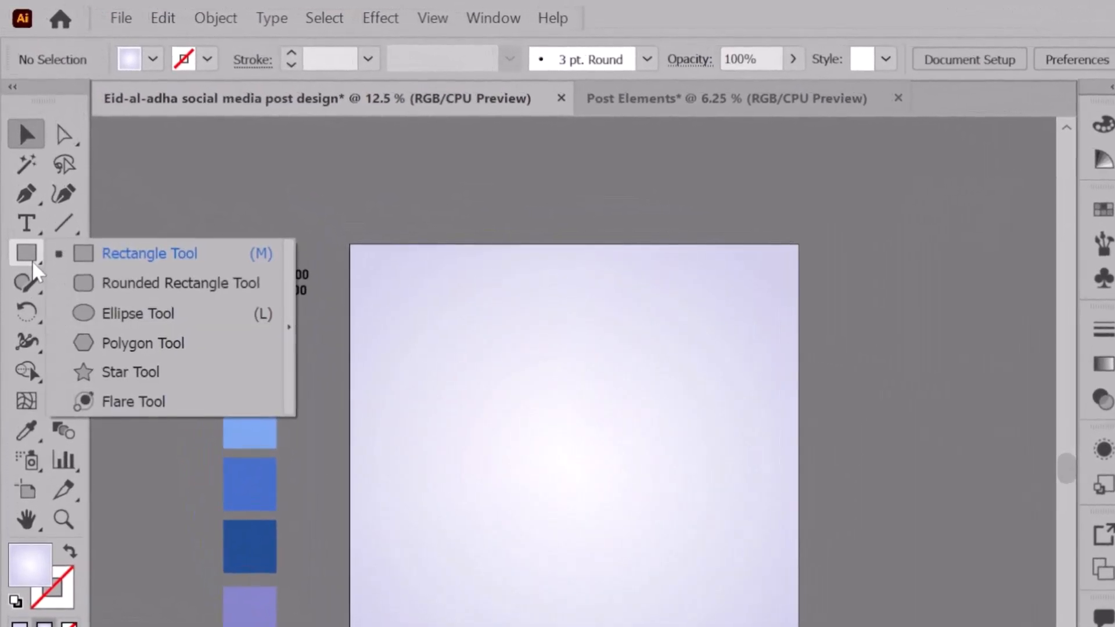
click(83, 314)
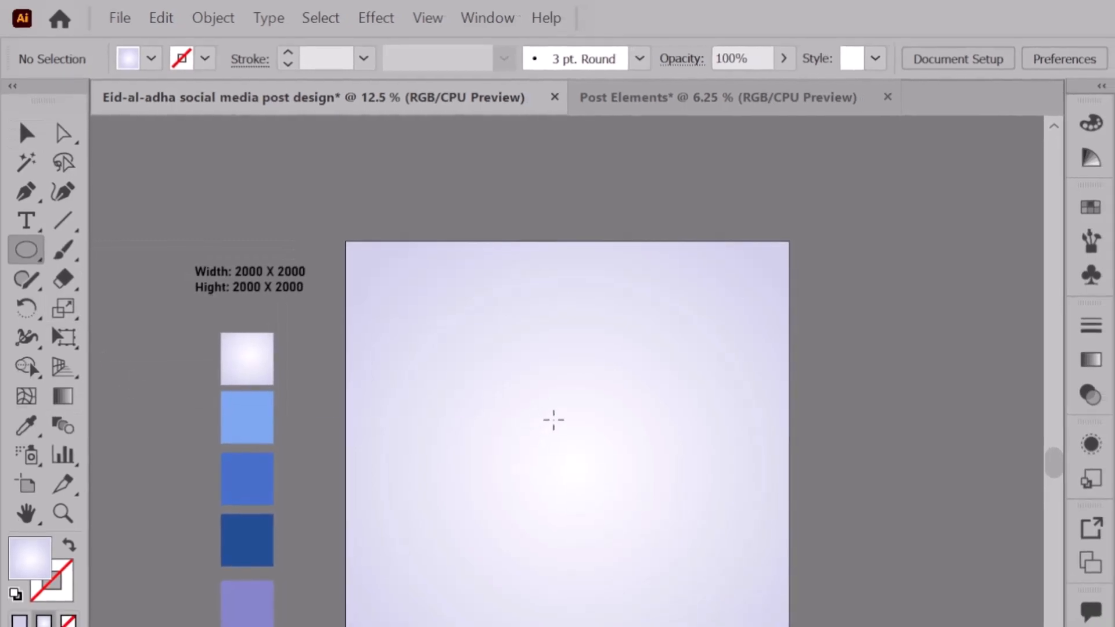
drag(567, 420, 495, 533)
drag(355, 382, 354, 385)
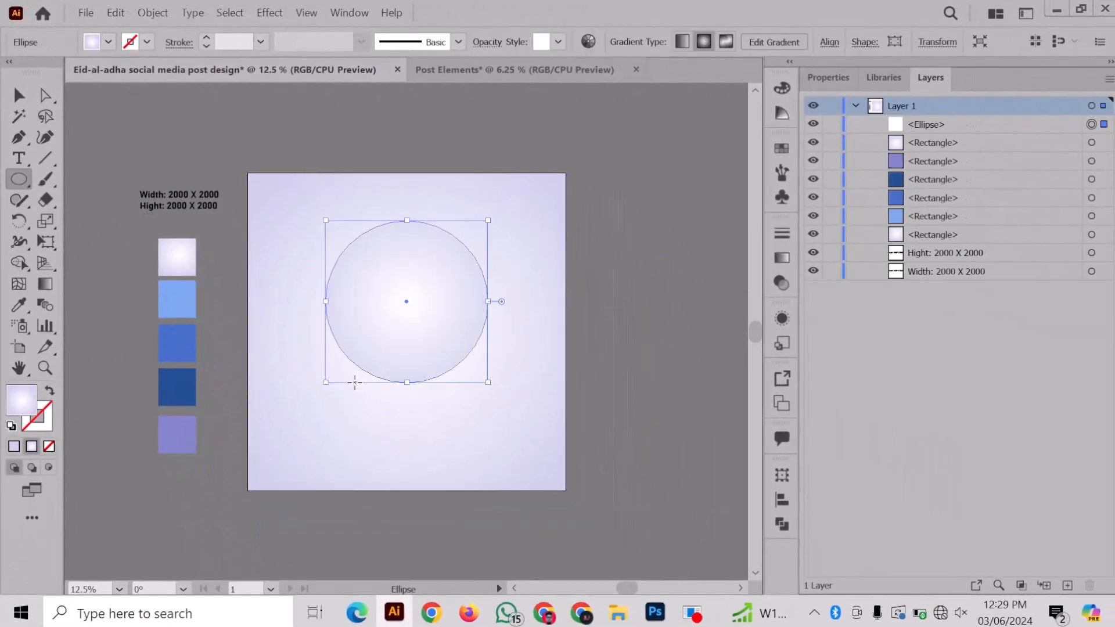
- Fill the circle with the medium blue sampled from the swatches, then shift and enlarge it slightly
click(19, 306)
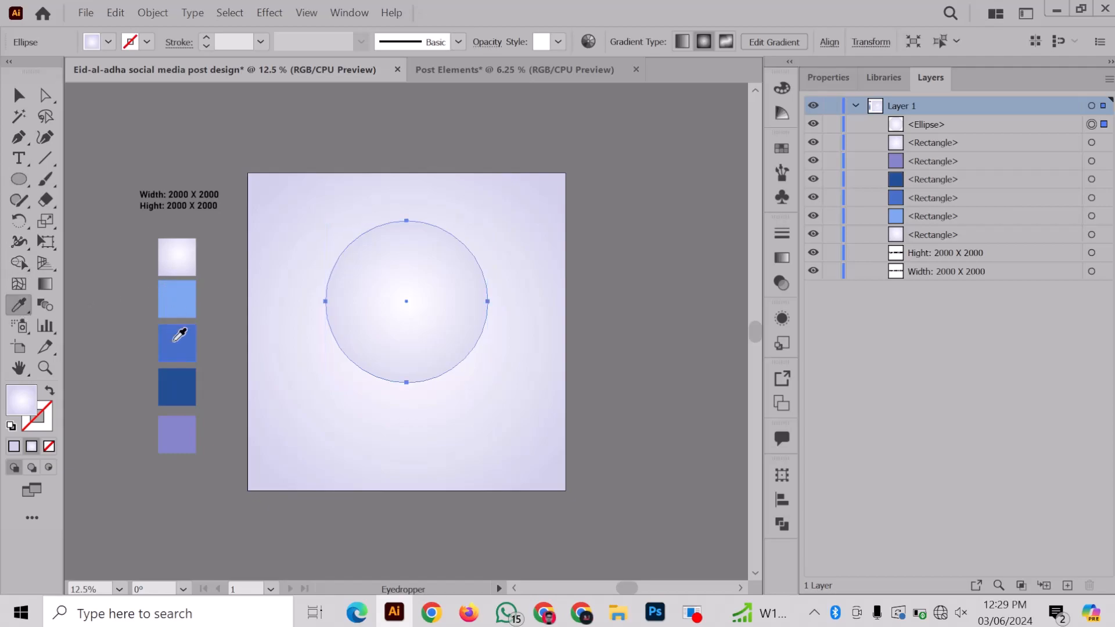
click(174, 335)
click(19, 95)
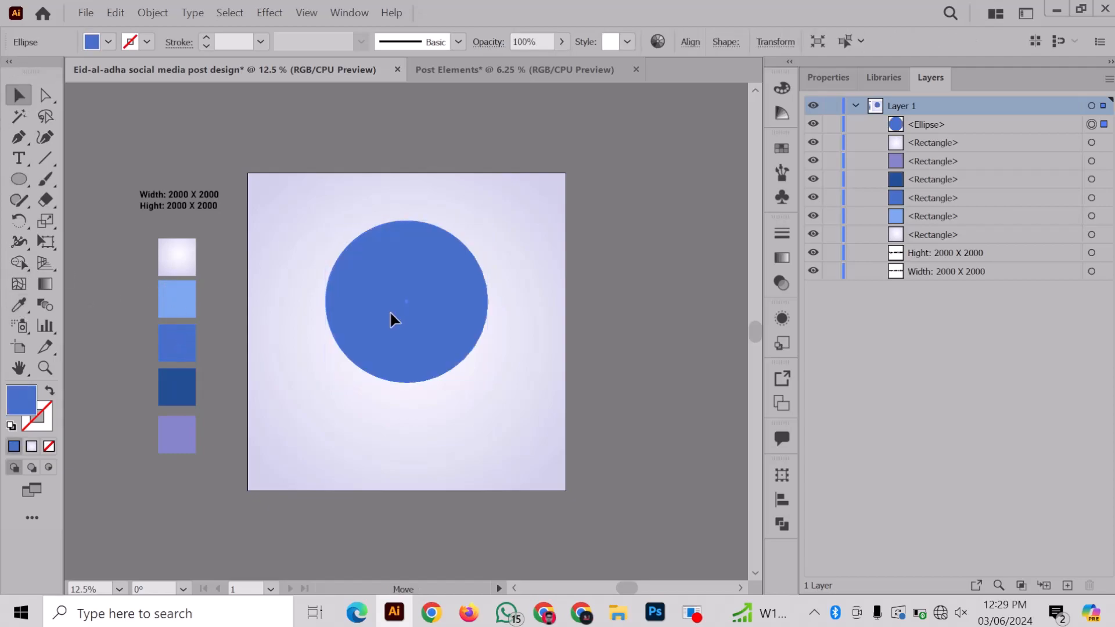
drag(390, 309, 384, 318)
drag(481, 394, 487, 399)
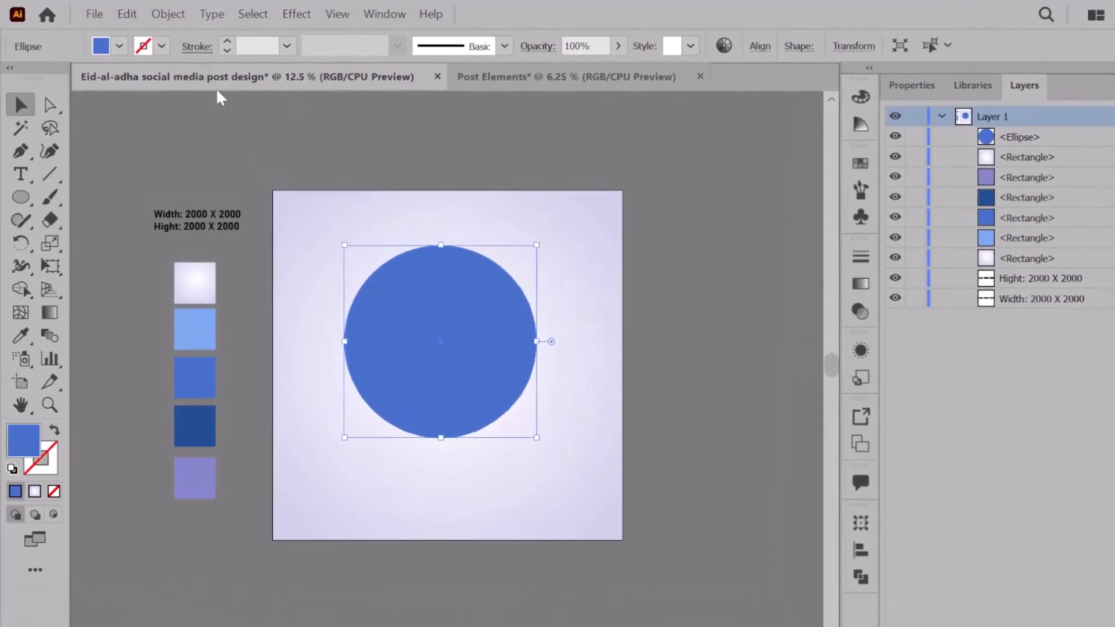
- Copy the blue circle and paste the duplicate in place on top of it
click(126, 14)
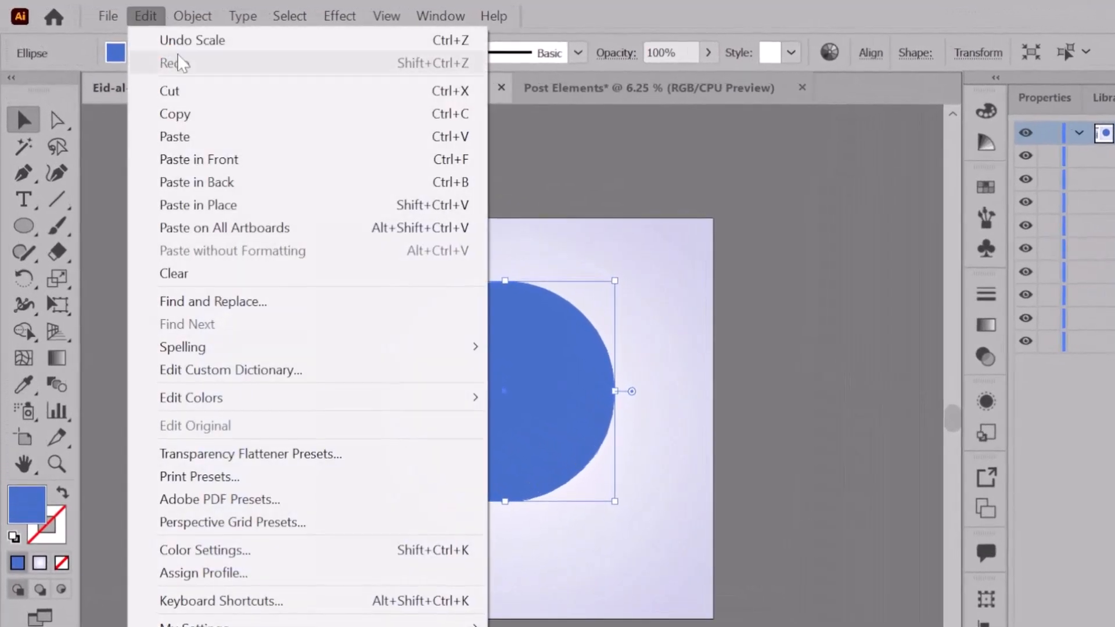
click(198, 113)
key(ctrl+shift+a)
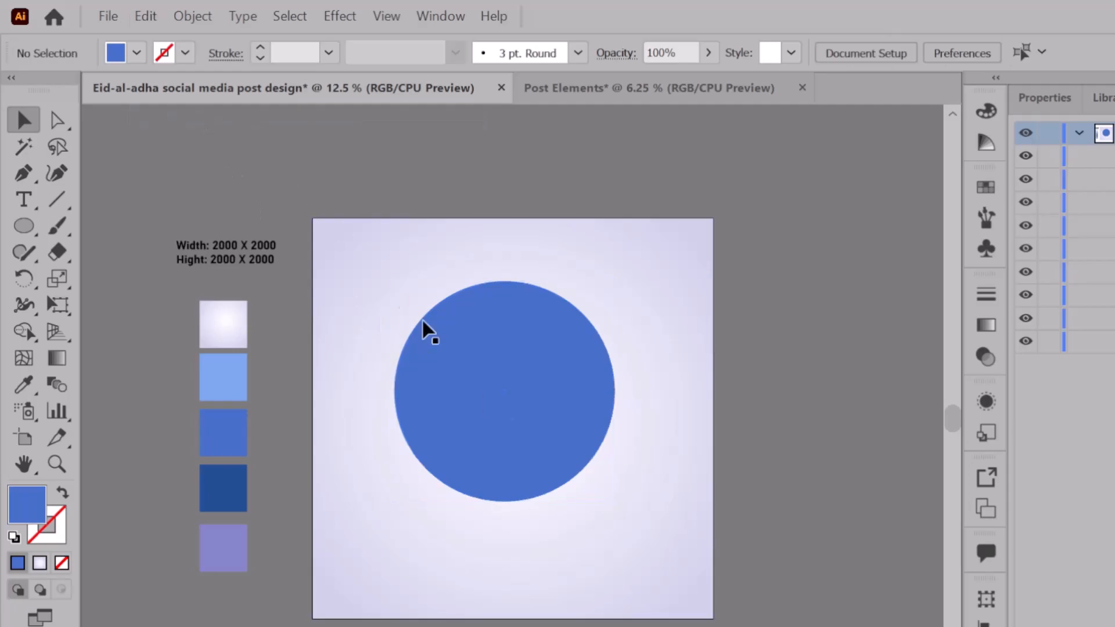
click(497, 411)
click(154, 15)
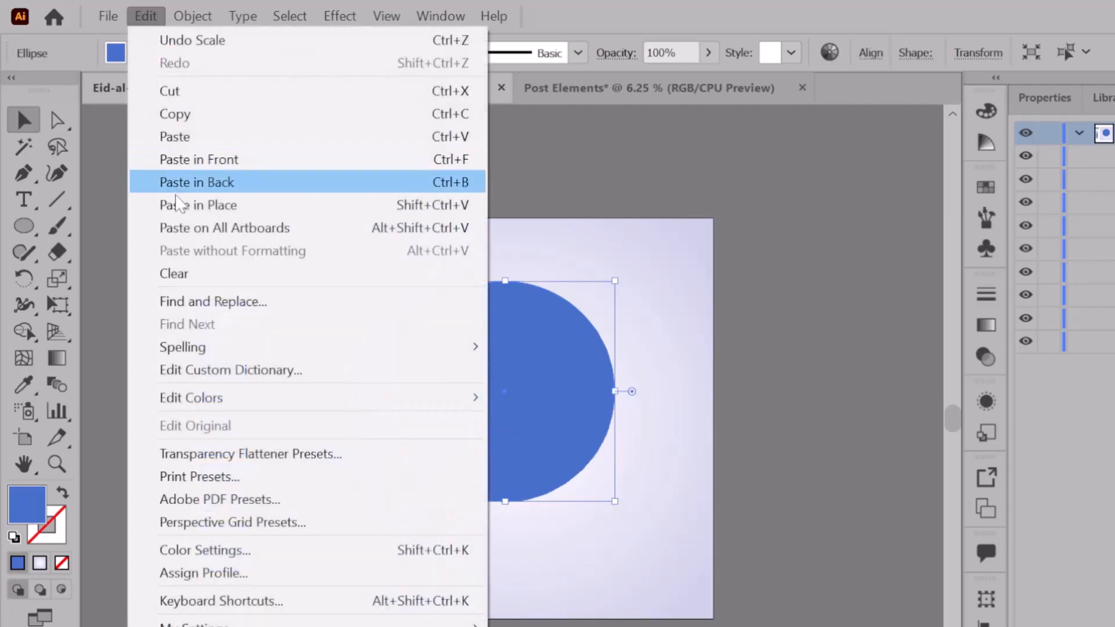
click(189, 204)
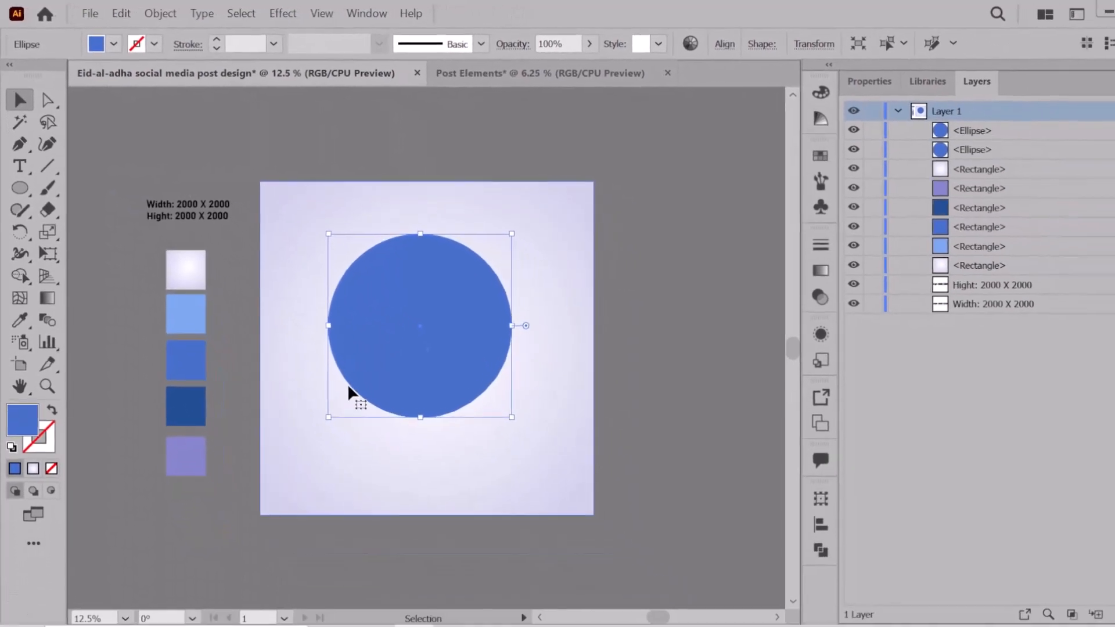
- Shrink the duplicate circle and extend it slightly past the original circle's upper-right edge, keeping it round
drag(328, 417, 349, 395)
drag(487, 297, 496, 297)
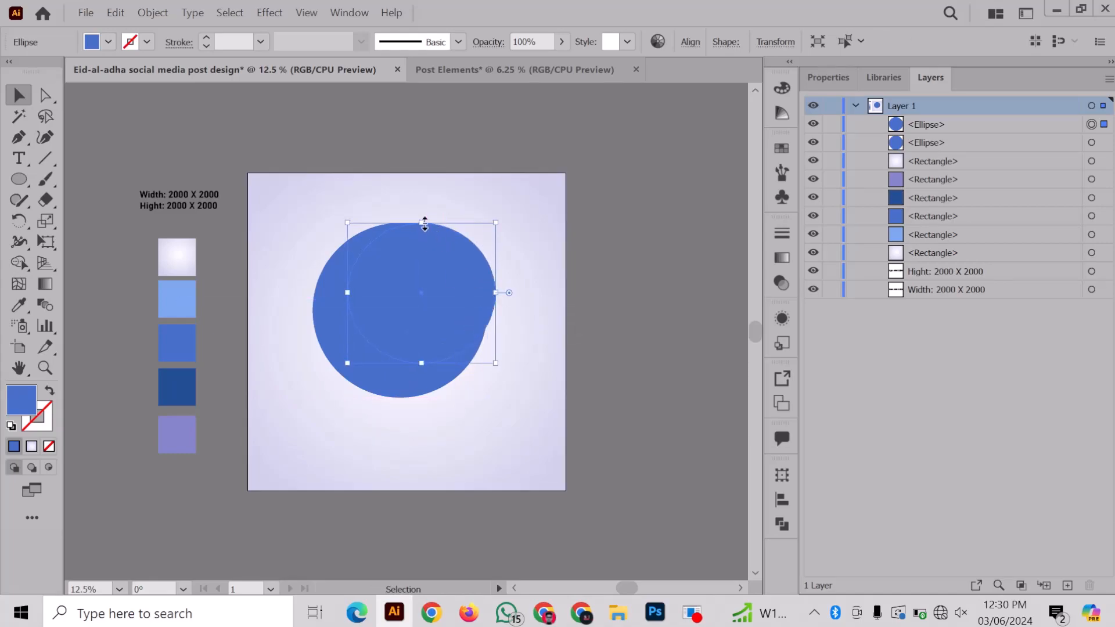
drag(424, 219, 421, 215)
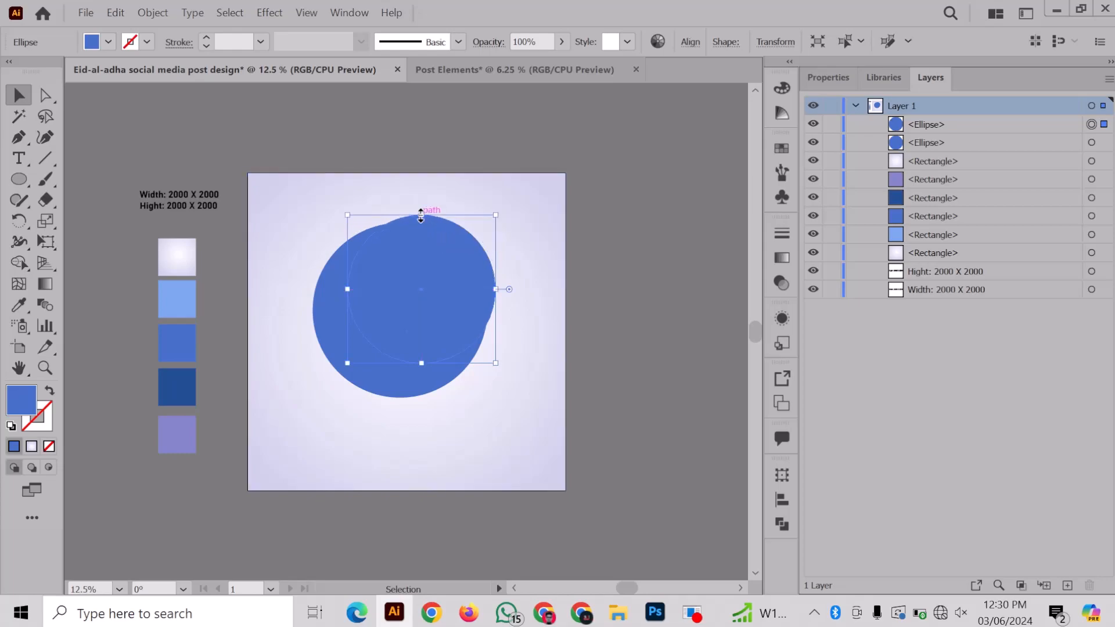
- Subtract the smaller front circle from the larger one with Pathfinder's Minus Front to form a crescent
shift+click(320, 325)
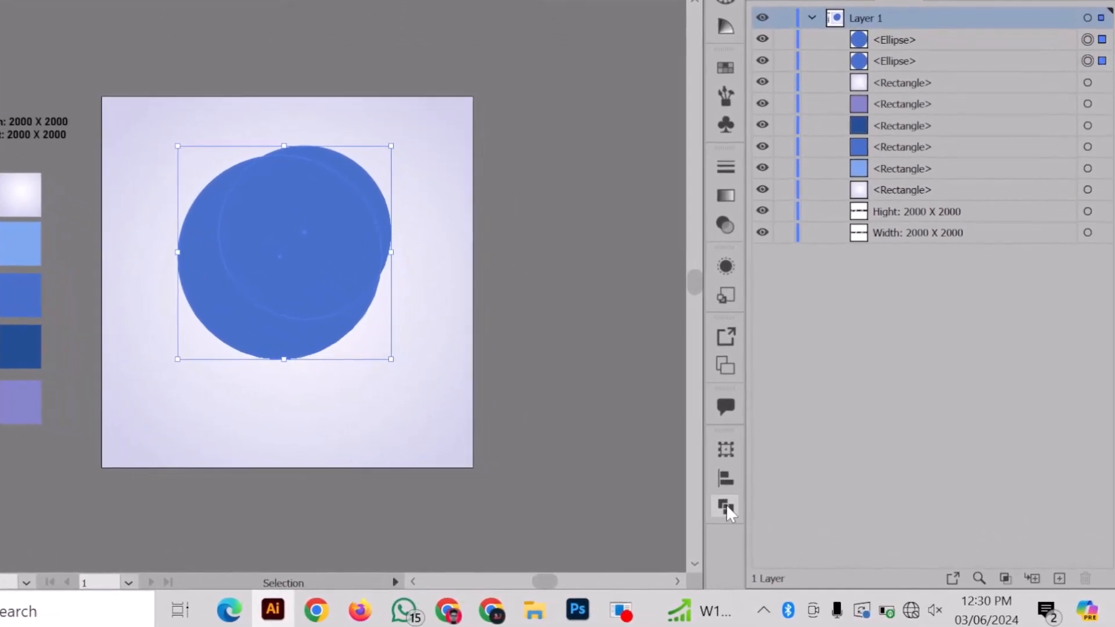
click(726, 505)
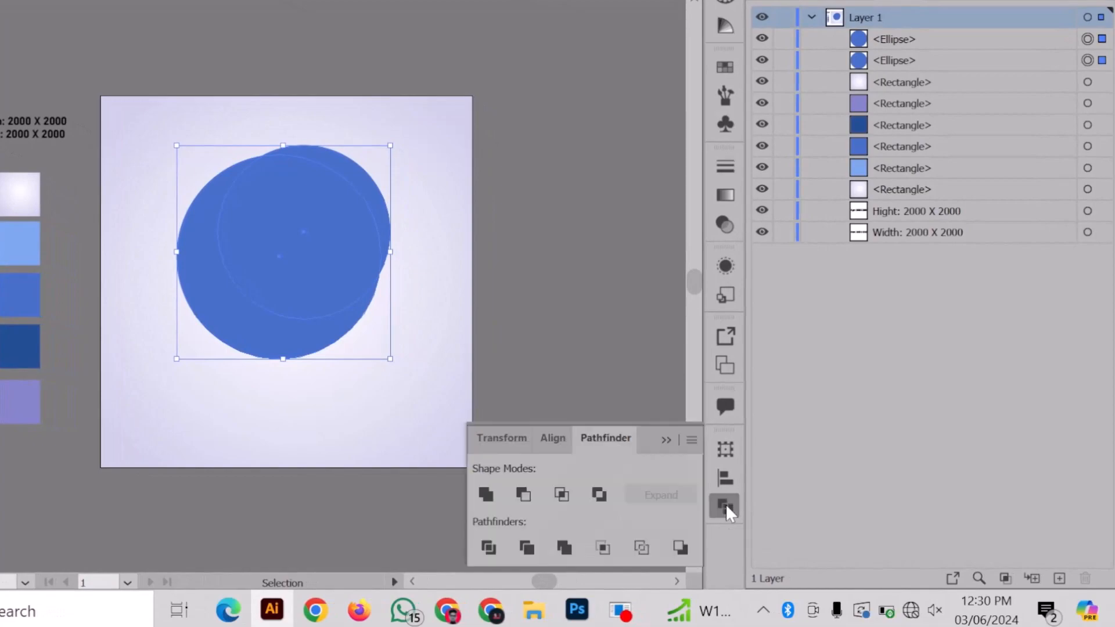
click(522, 498)
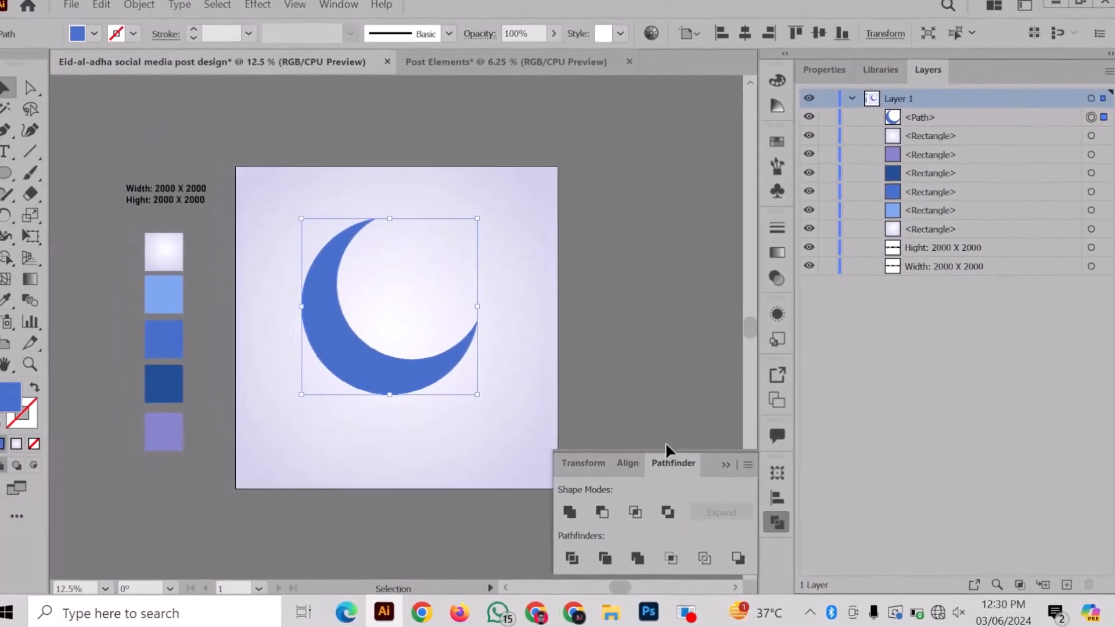
click(724, 465)
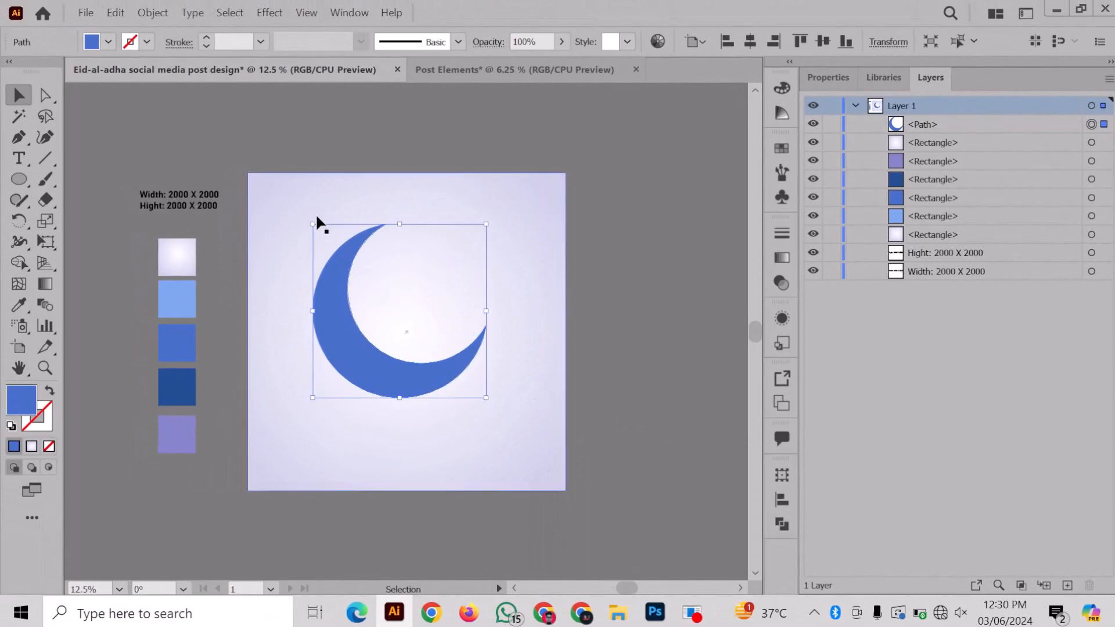
- Scale the crescent down to a little under half the artboard's width and centre it horizontally, slightly above the middle
drag(312, 225, 340, 268)
drag(377, 357, 362, 334)
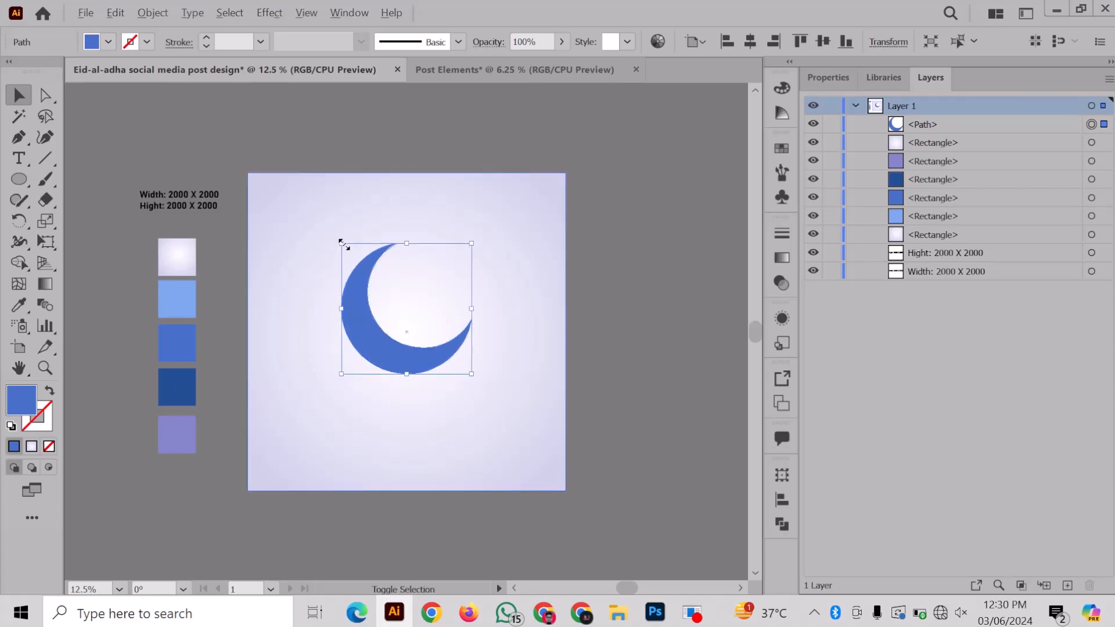
drag(341, 243, 338, 240)
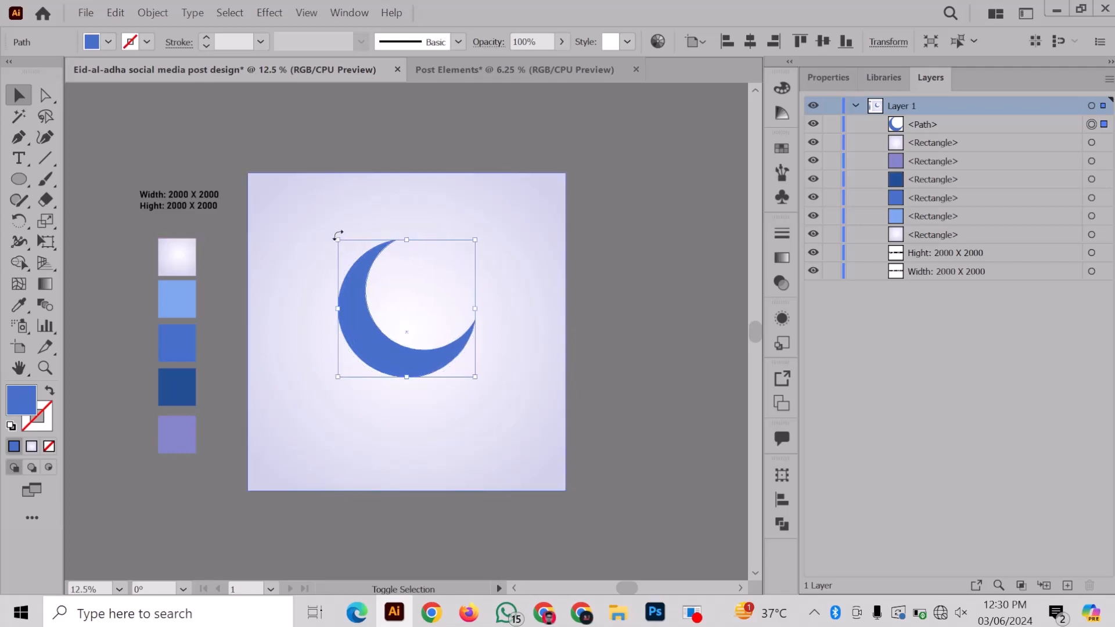
click(602, 319)
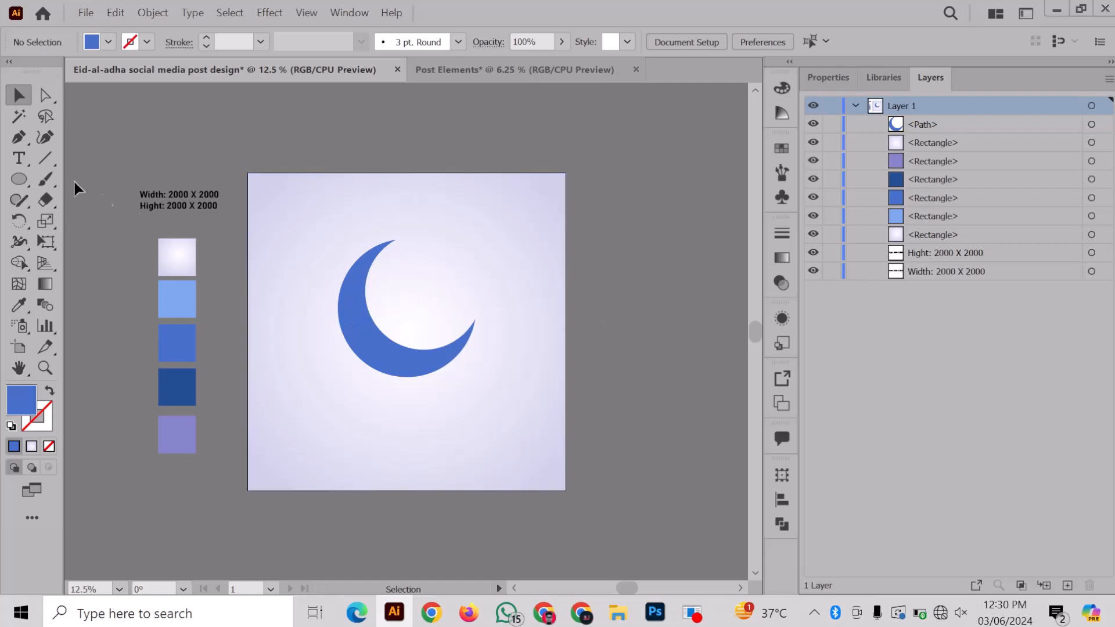
- Bring all the silhouettes from the Post Elements document into the Eid-al-adha post design and park them beside the artboard
click(443, 79)
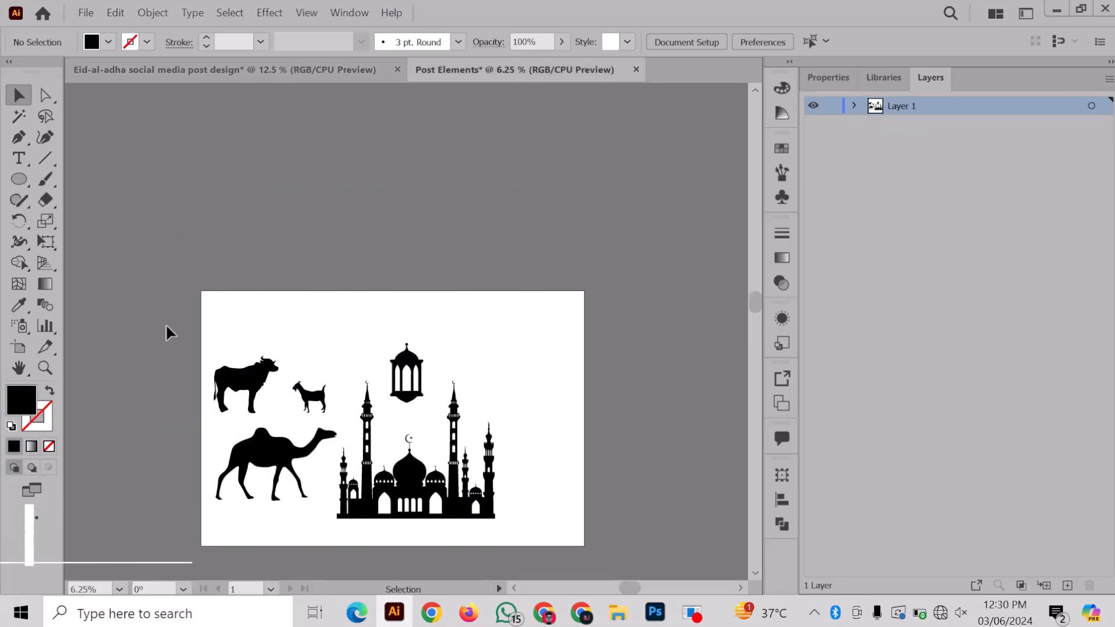
key(ctrl+a)
drag(464, 349, 664, 232)
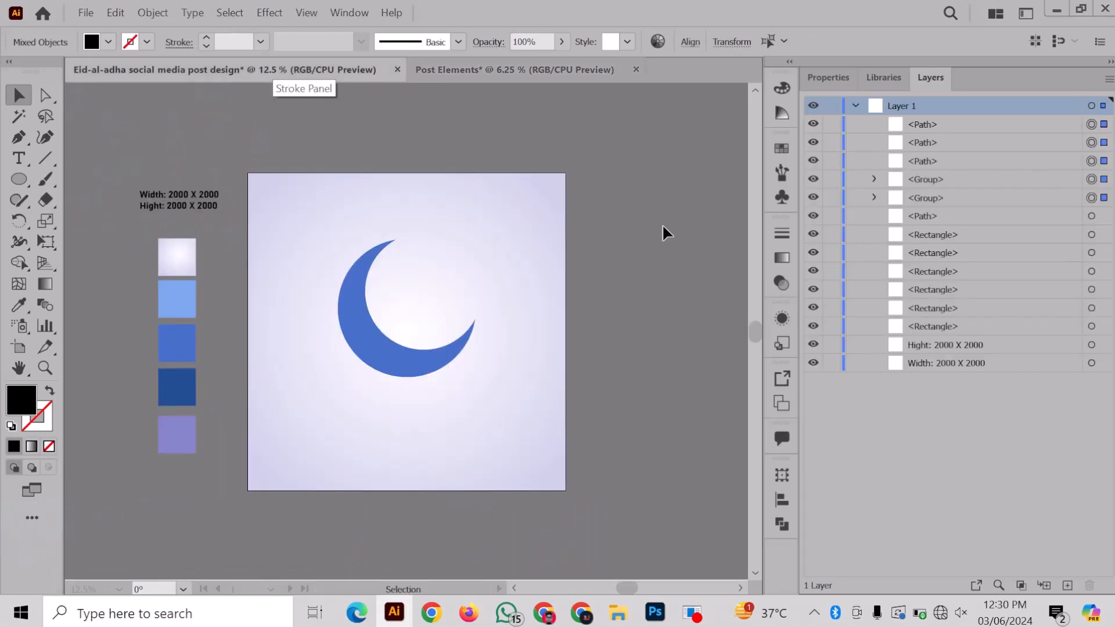
drag(318, 266, 554, 320)
drag(499, 247, 591, 275)
click(604, 191)
- Place the cow silhouette inside the crescent and fill it with the dark blue sampled from the swatches
drag(646, 303, 435, 312)
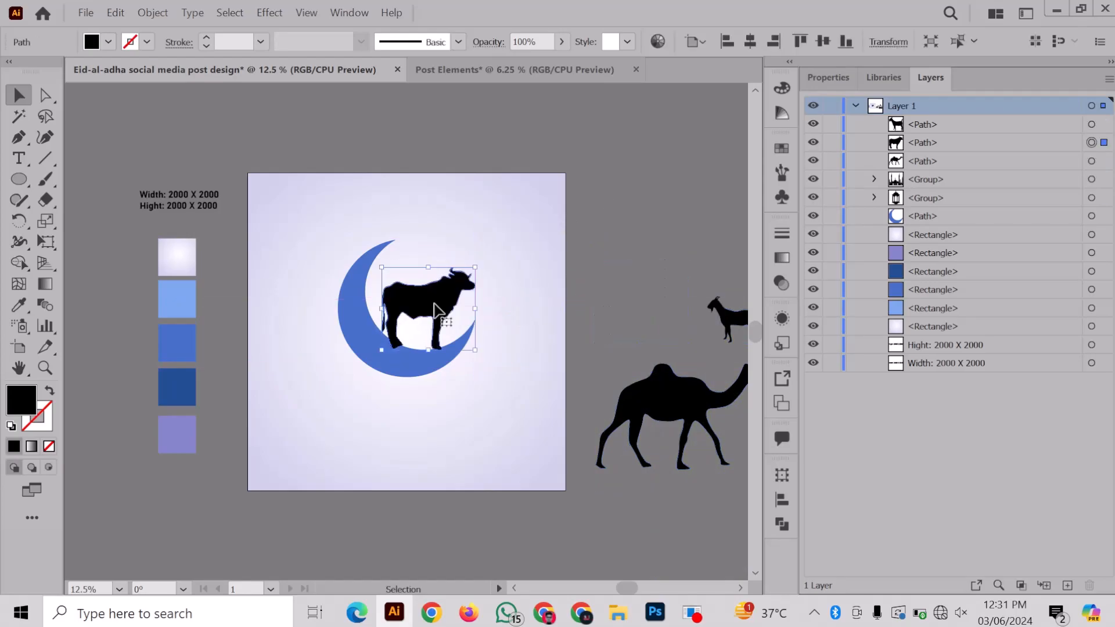
click(18, 308)
click(179, 386)
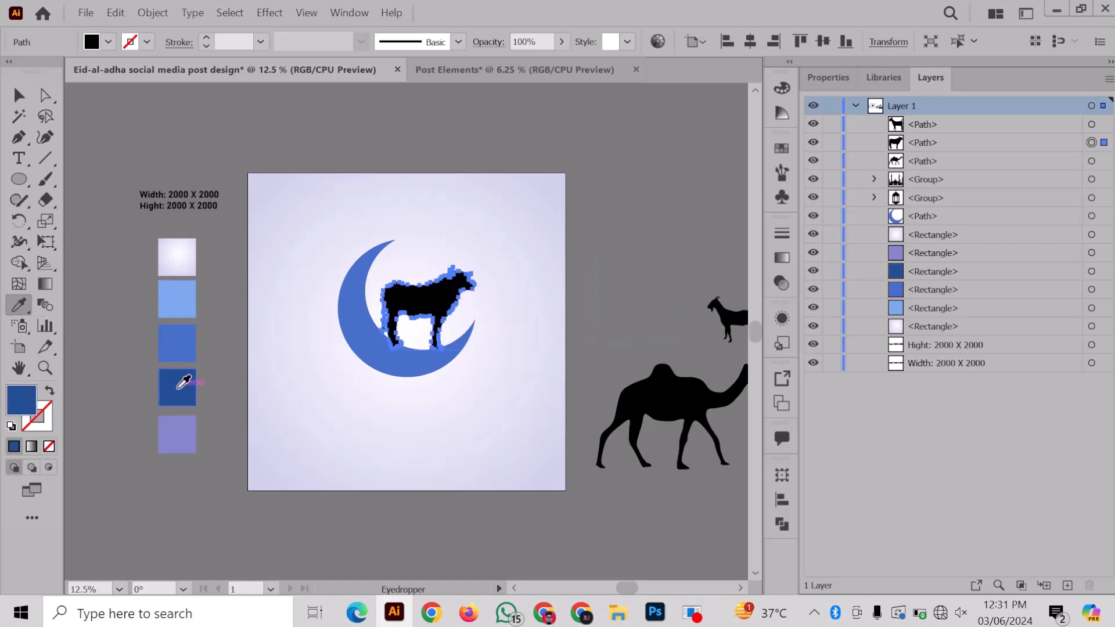
click(18, 98)
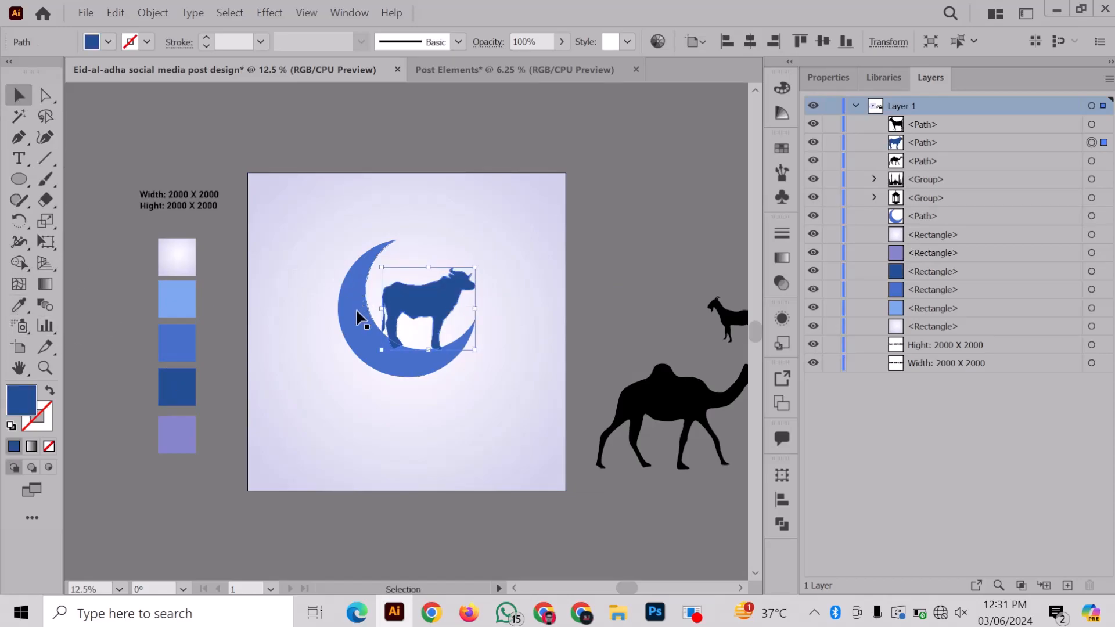
- Bring the crescent to the front so it overlaps the cow silhouette's feet
right_click(361, 319)
mouse_move(406, 512)
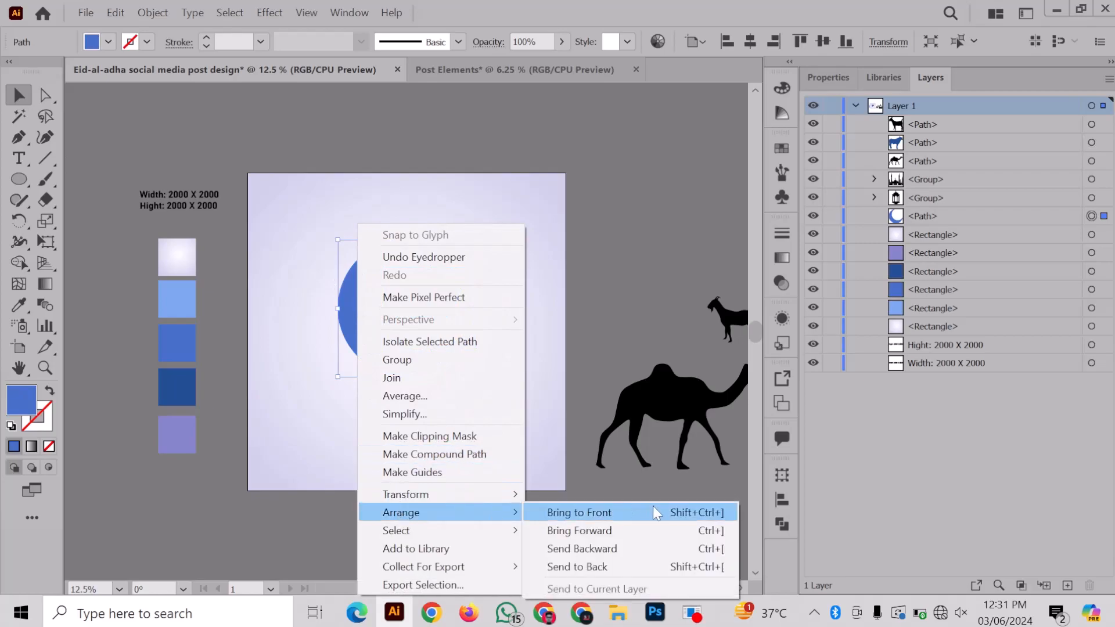
click(656, 512)
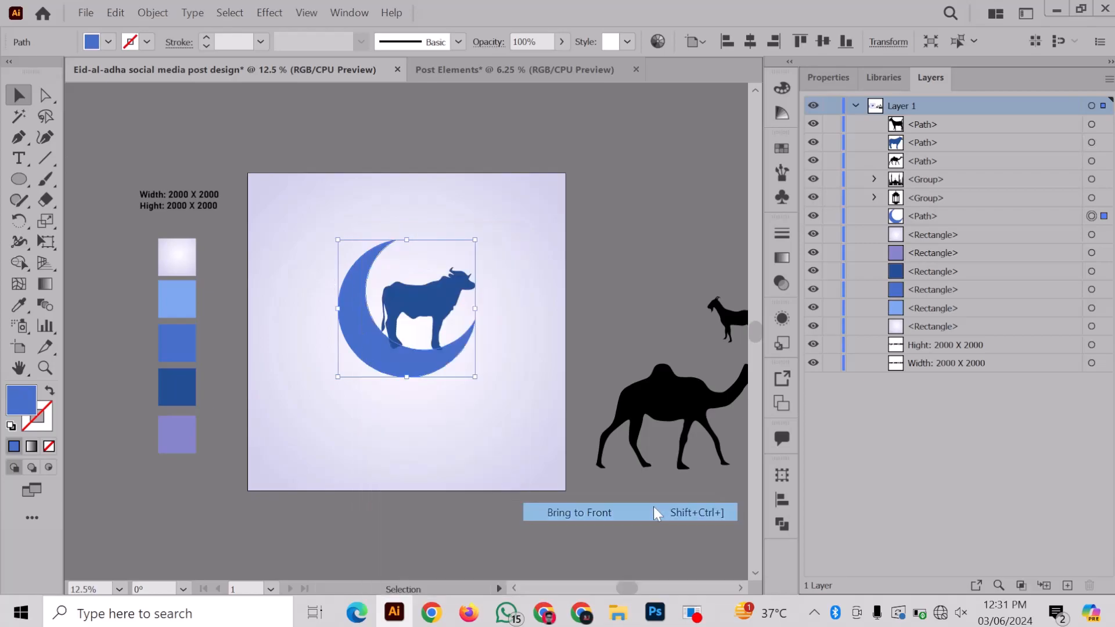
click(241, 476)
- Draw an uneven ground shape with the Pen tool under the cow's feet, within the crescent, and fill it with the cow's dark blue
click(19, 137)
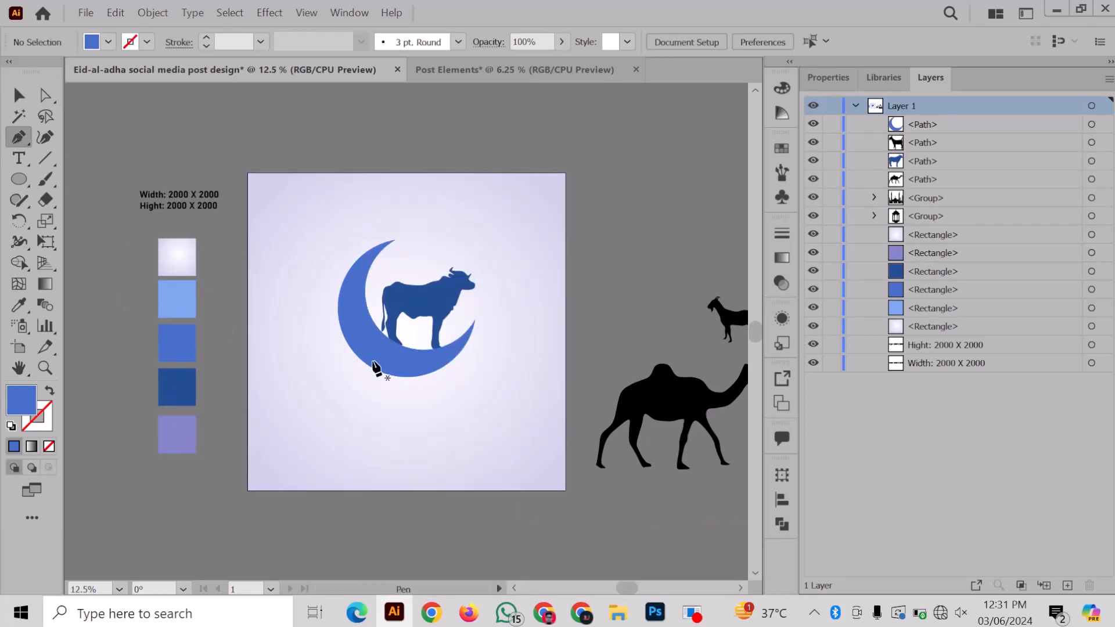
click(362, 343)
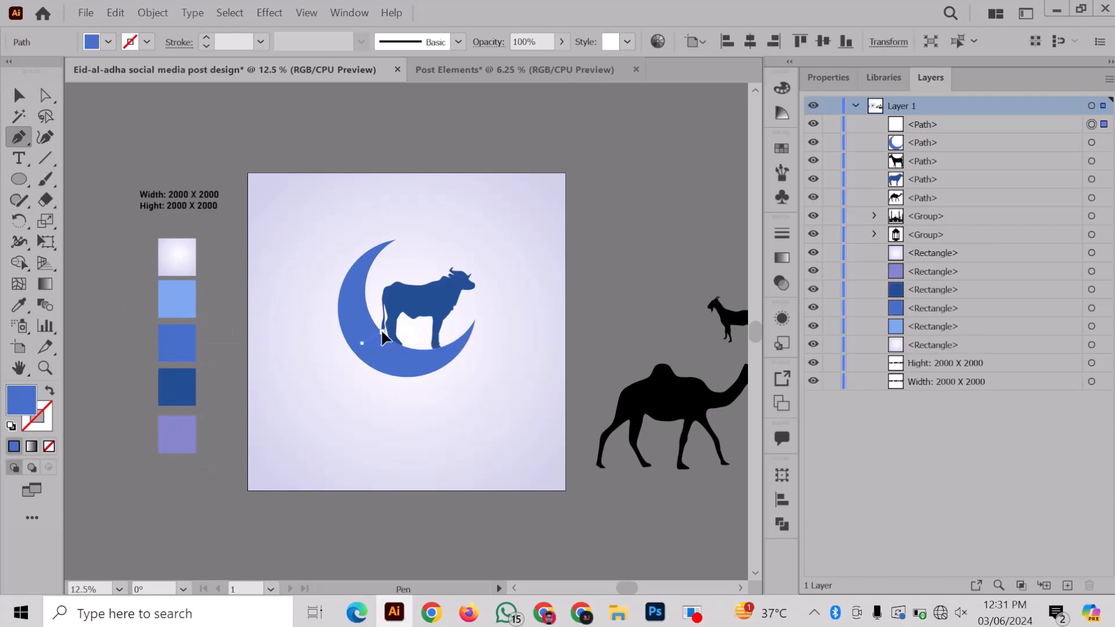
drag(393, 335, 432, 345)
click(416, 342)
click(449, 339)
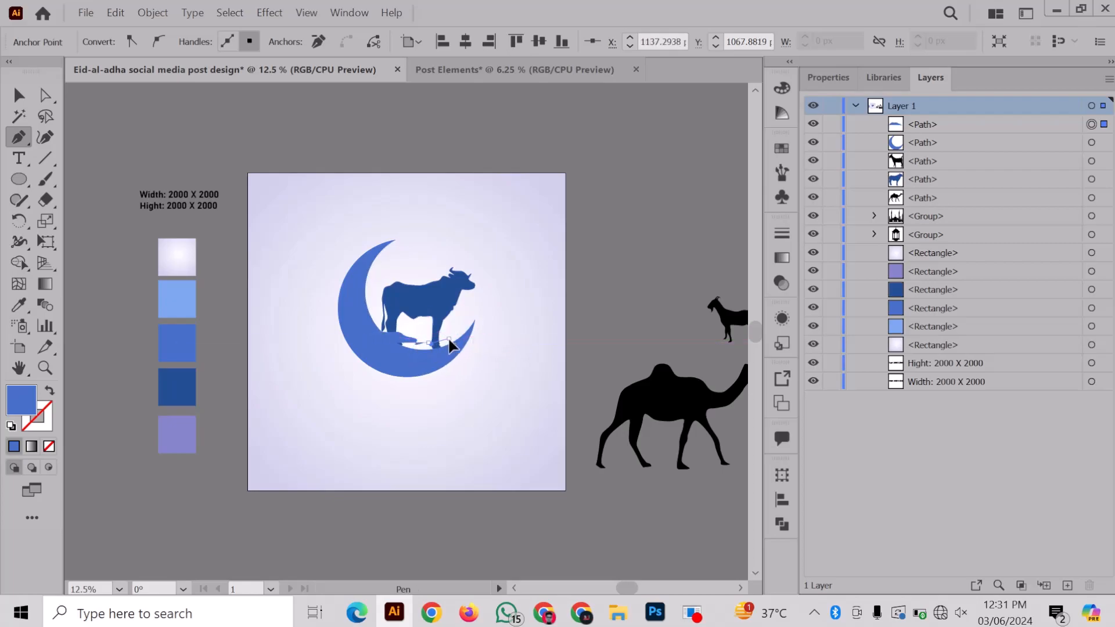
drag(448, 350, 445, 353)
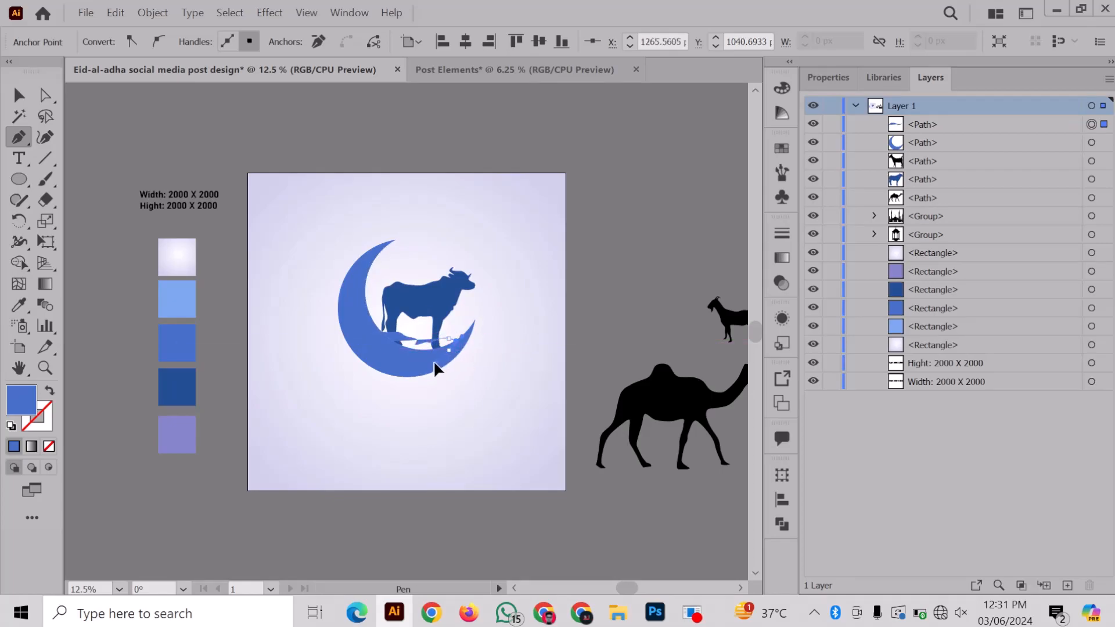
click(378, 371)
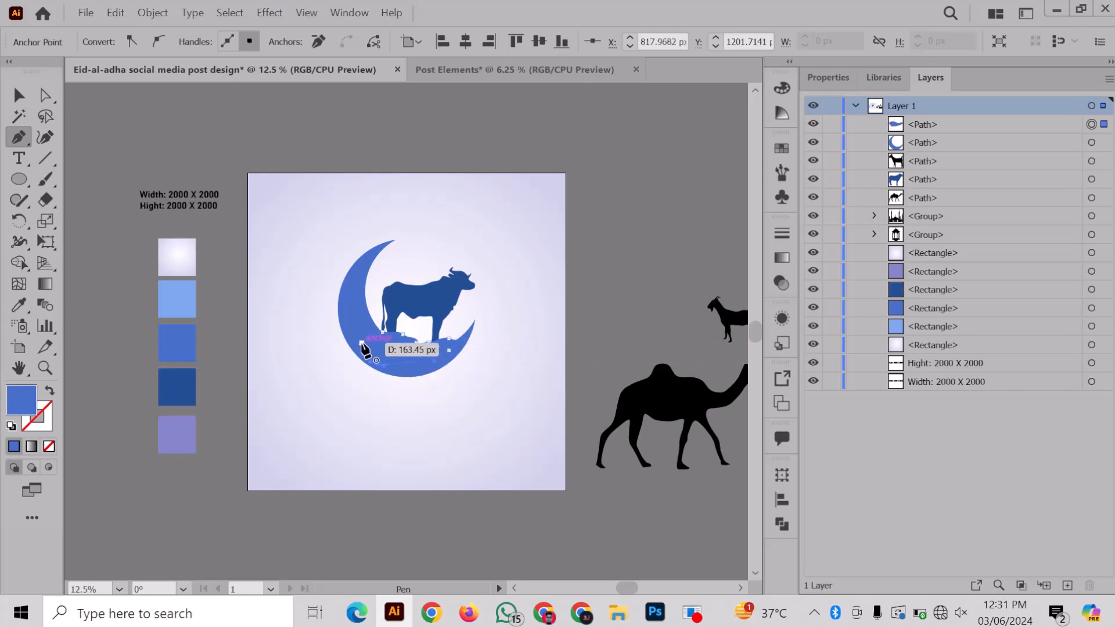
click(361, 343)
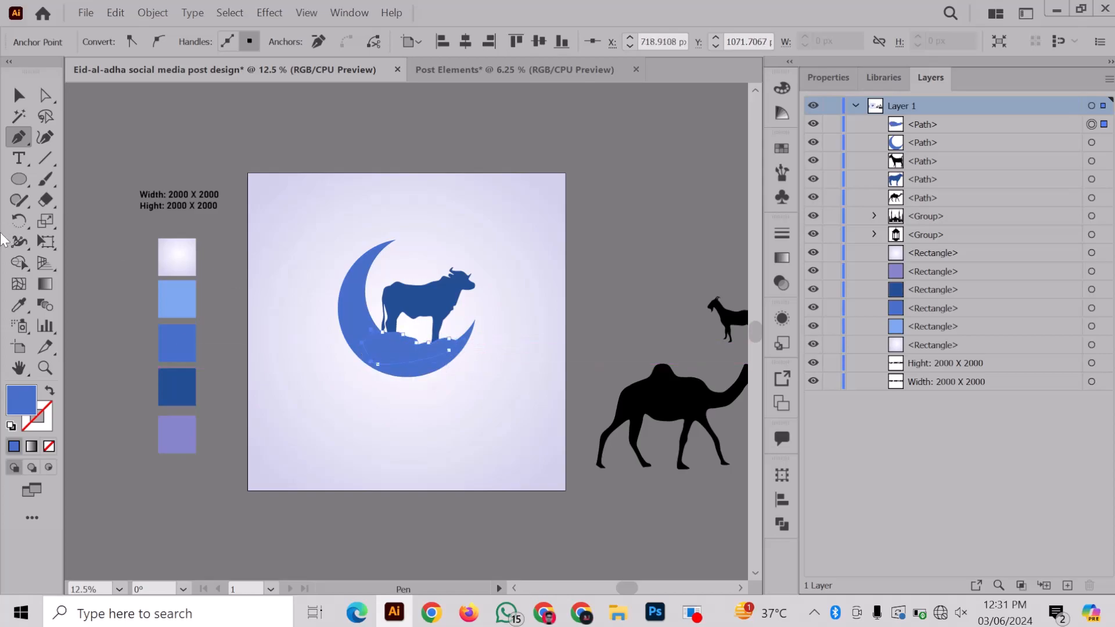
click(18, 305)
click(430, 294)
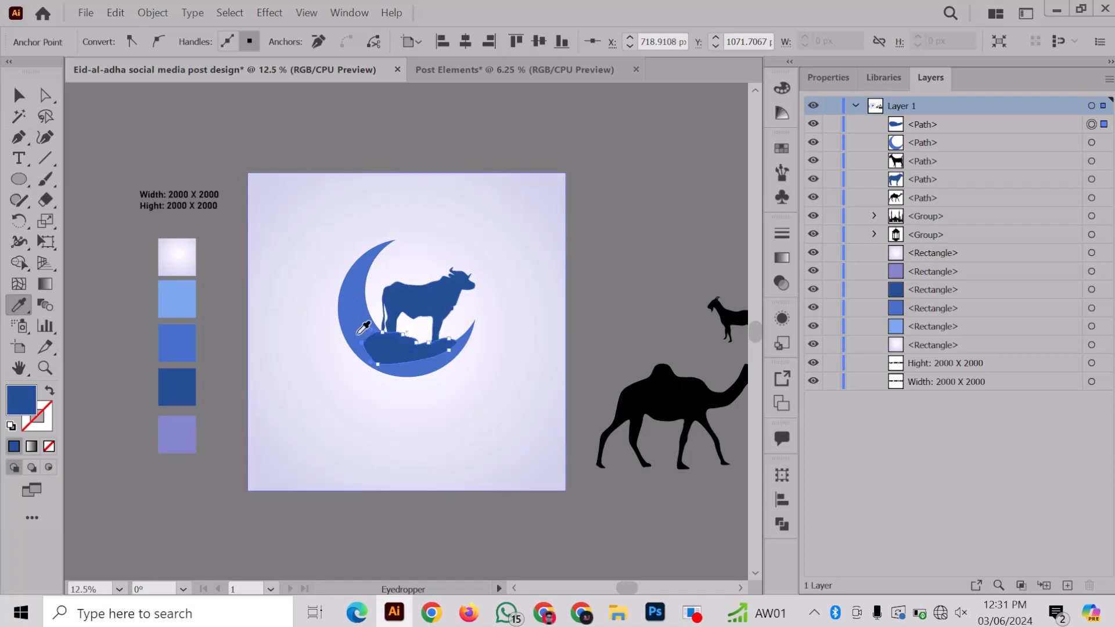
- Bring the crescent to the front again so it covers the lower part of the ground shape
click(13, 96)
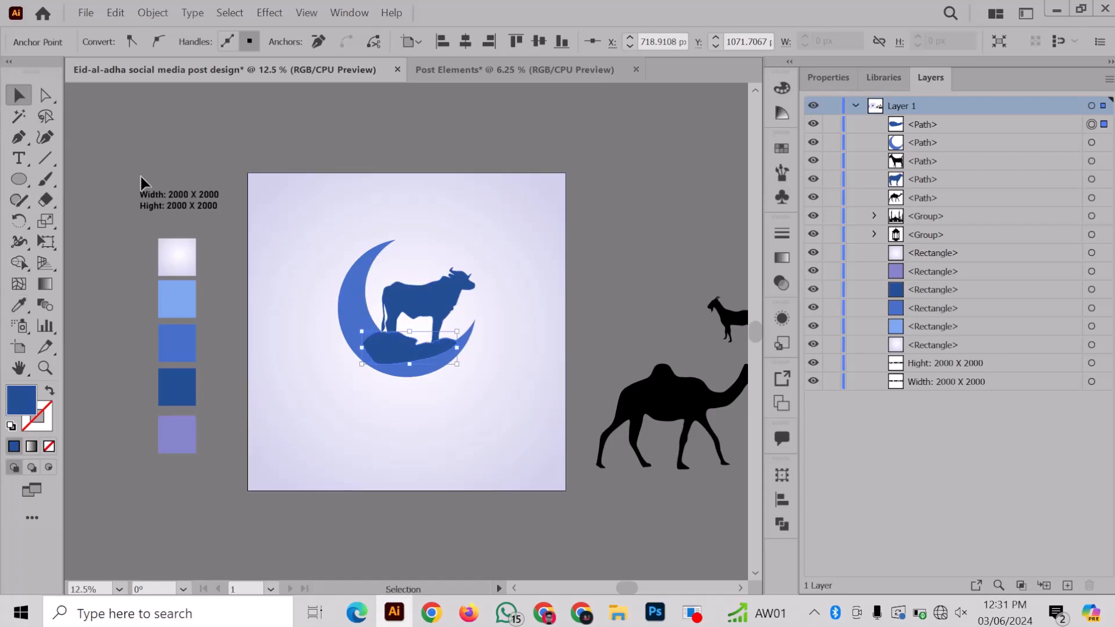
right_click(356, 306)
mouse_move(410, 513)
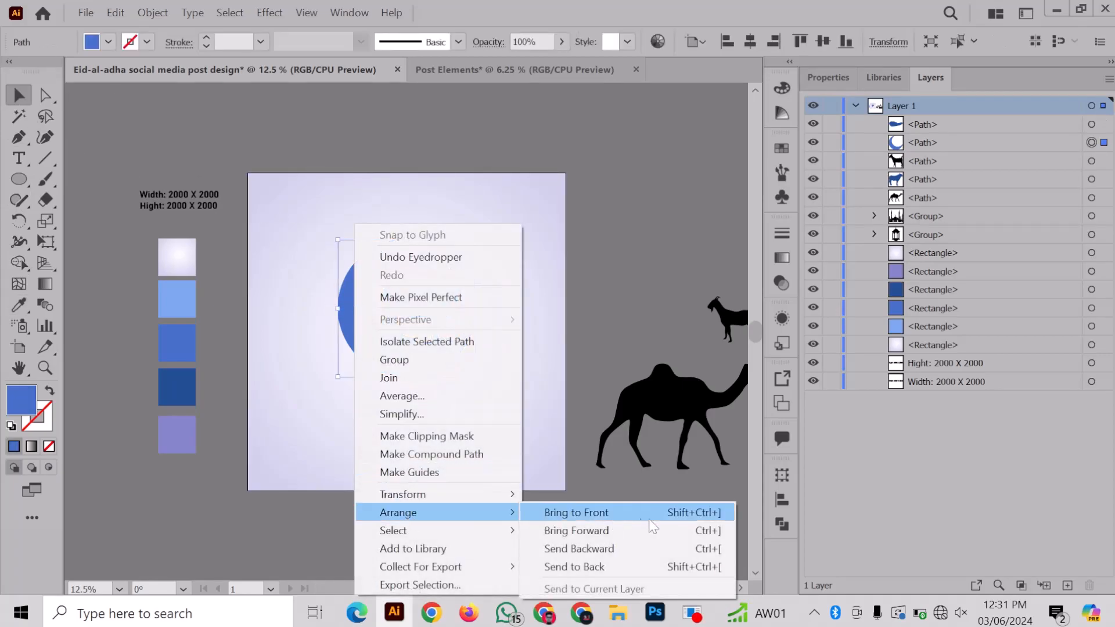
click(650, 514)
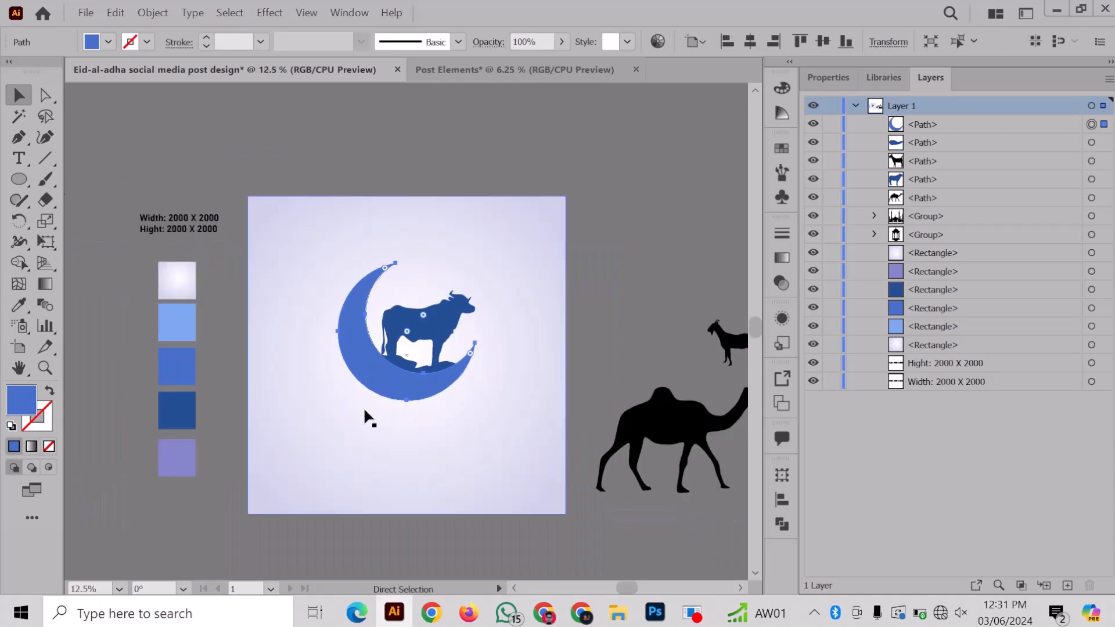
click(594, 357)
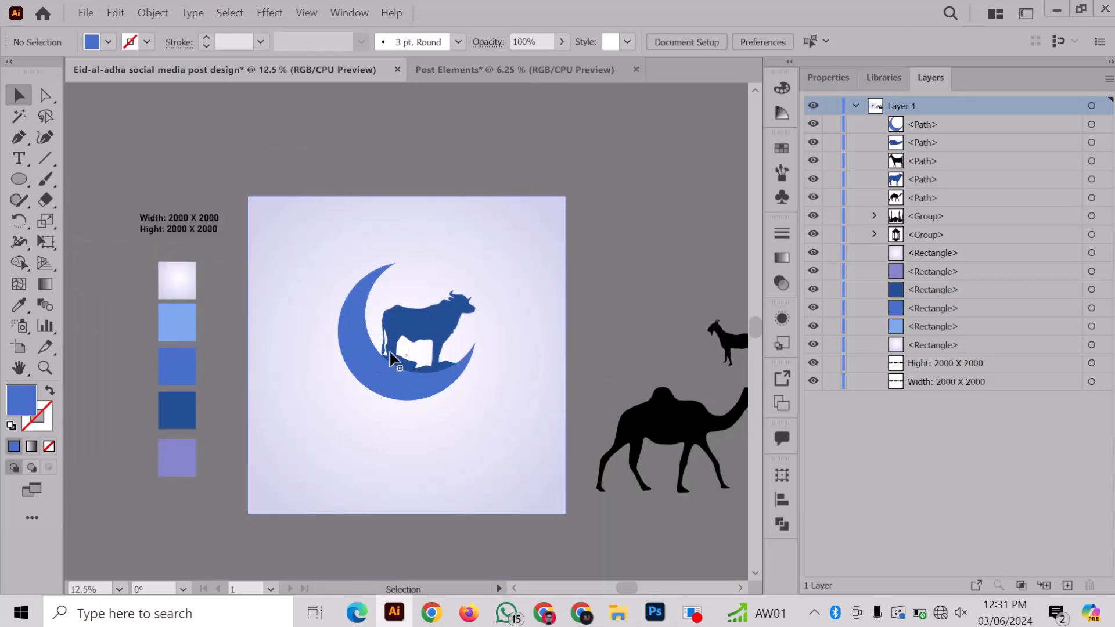
click(299, 409)
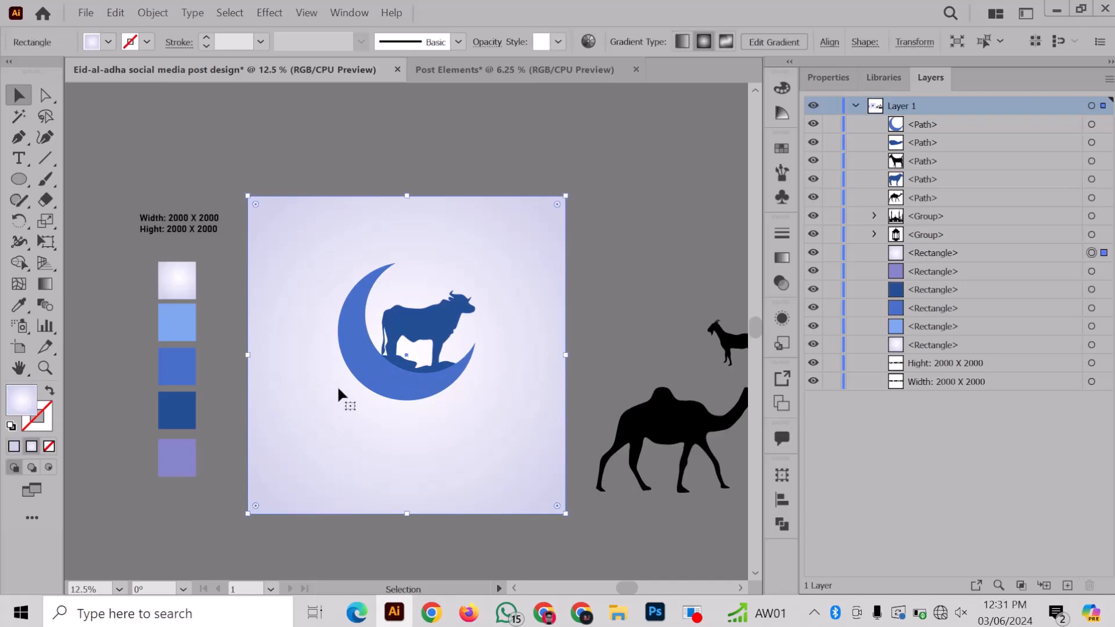
click(691, 295)
- Draw a small square on the empty canvas outside the artboard and give it a solid light lavender fill, d0d0ea
scroll(632, 296, right, 2)
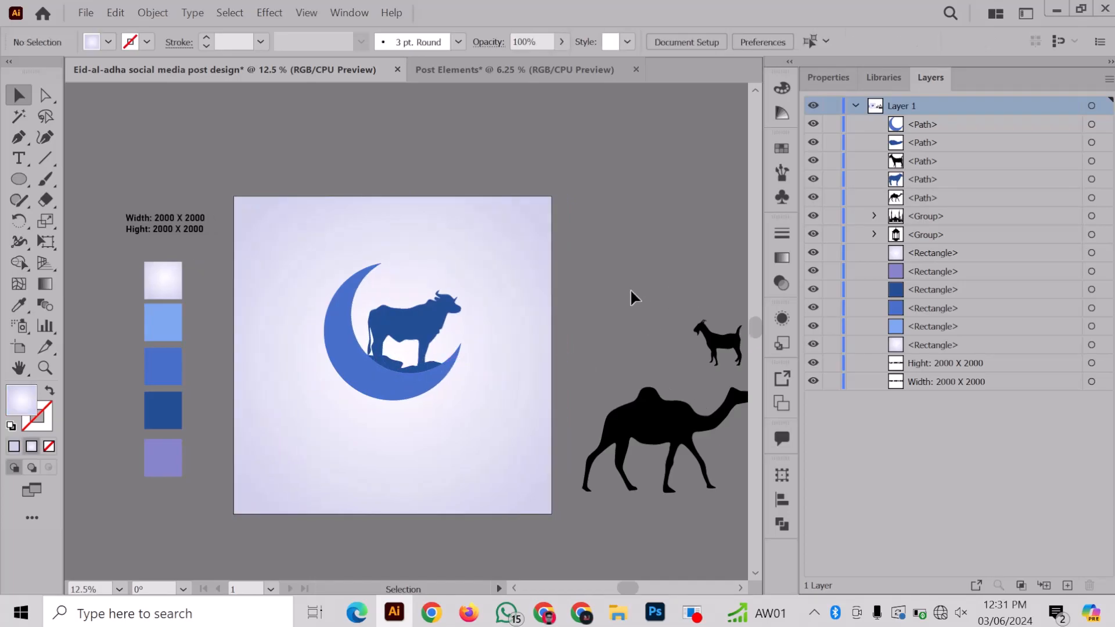
click(17, 181)
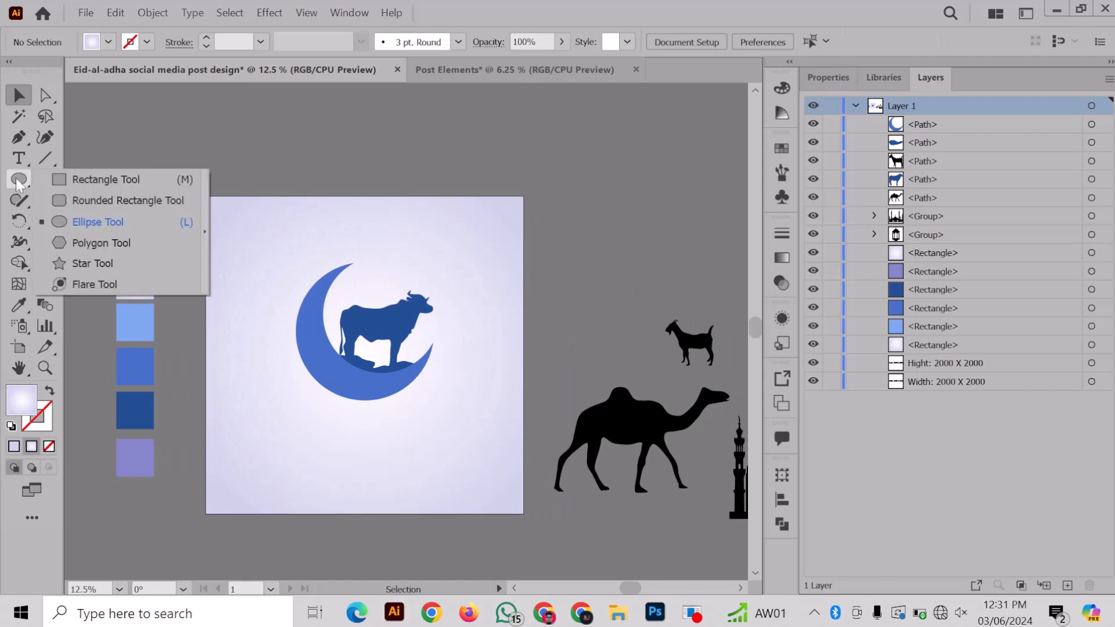
click(61, 181)
scroll(550, 229, up, 5)
drag(612, 162, 572, 207)
key(ctrl+equal)
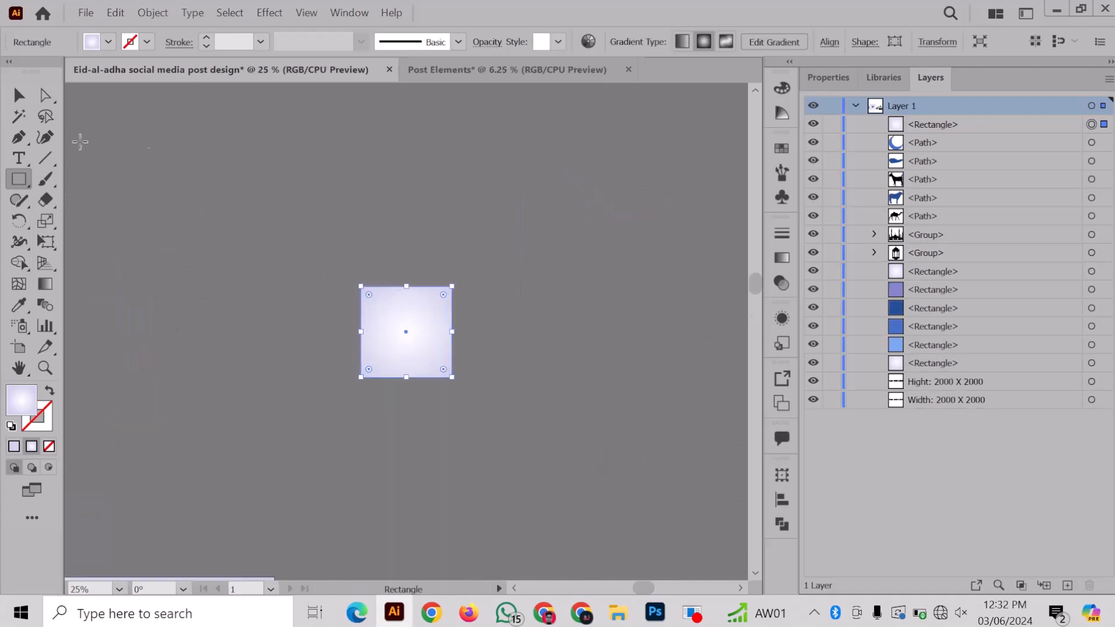
click(21, 104)
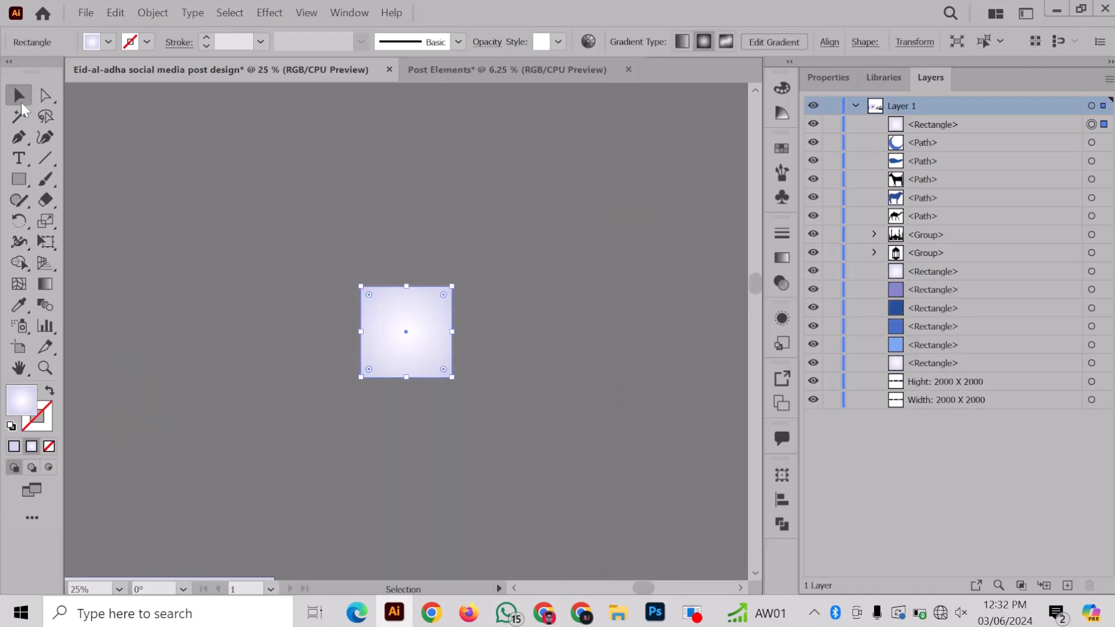
click(13, 447)
click(313, 368)
click(418, 325)
- Copy the lavender square, paste it in place and rotate the copy 45° to form an eight-pointed star outline
click(115, 12)
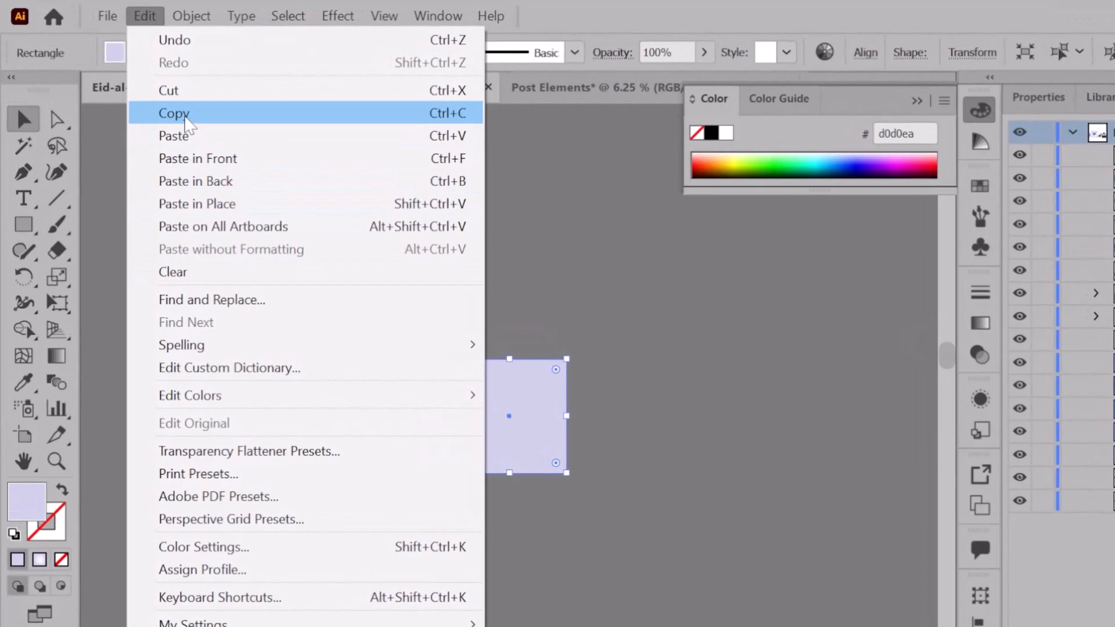
click(174, 113)
click(144, 16)
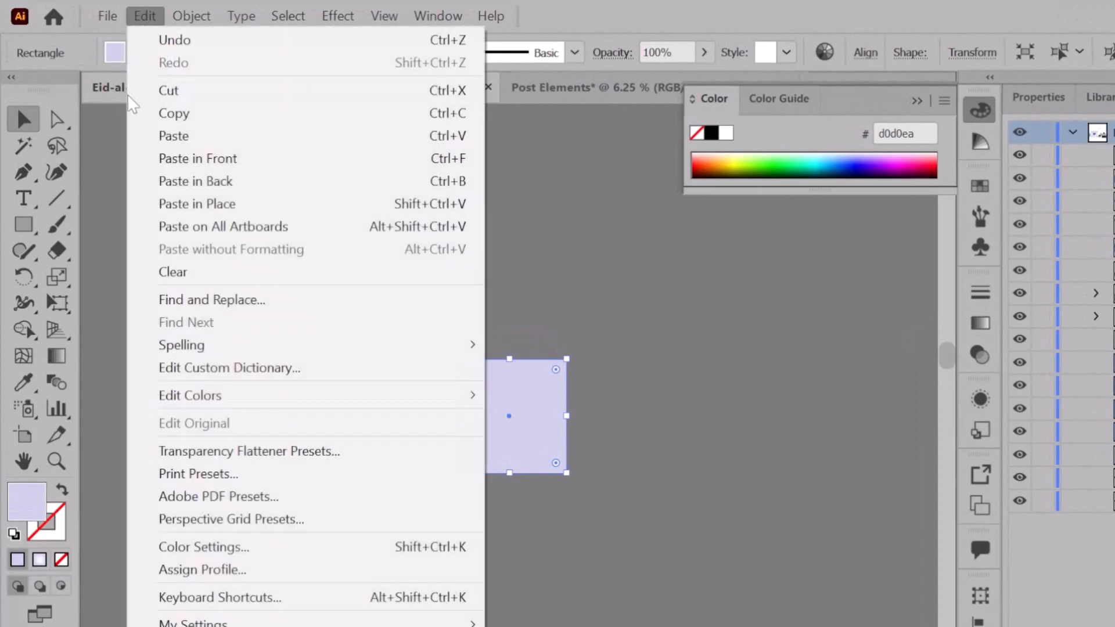
click(224, 204)
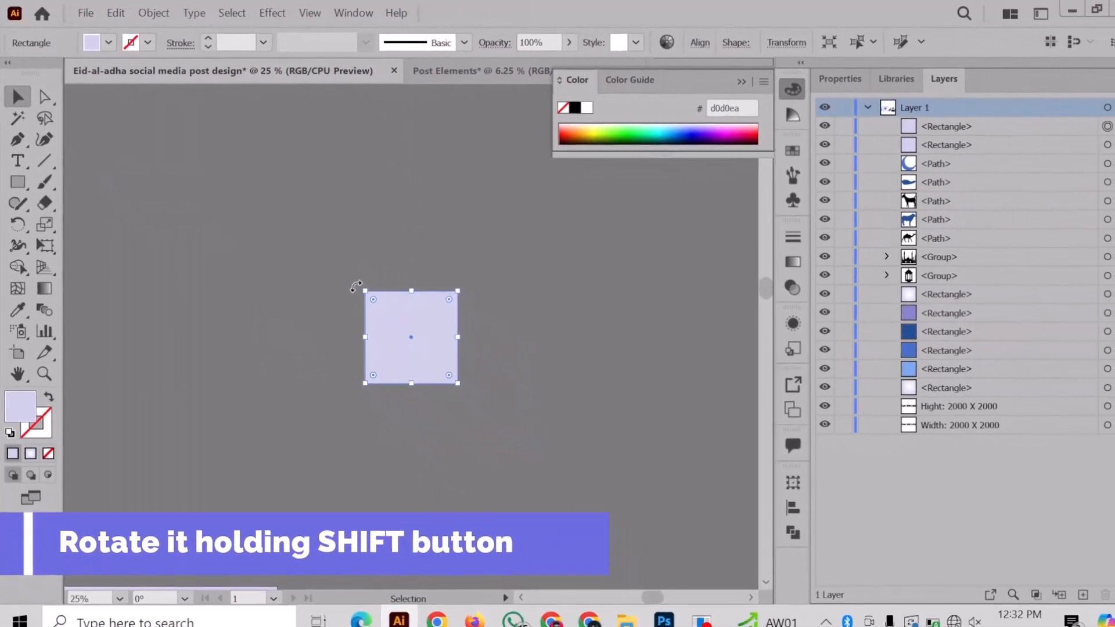
drag(366, 276, 419, 269)
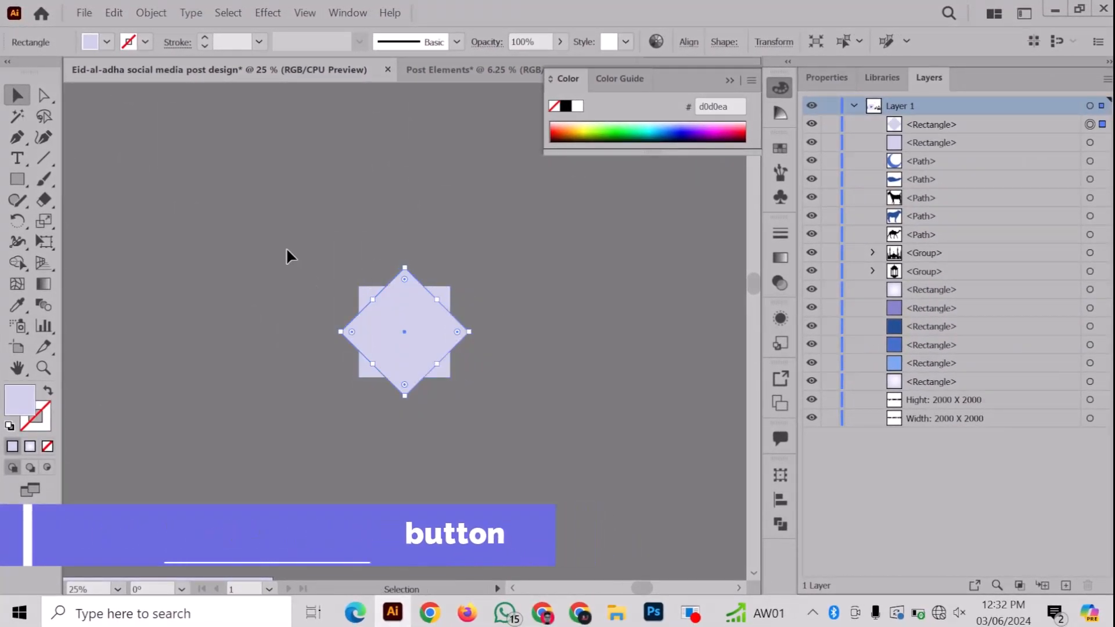
- Merge the two overlapping squares into a single eight-pointed star with Pathfinder's Unite
drag(286, 248, 482, 411)
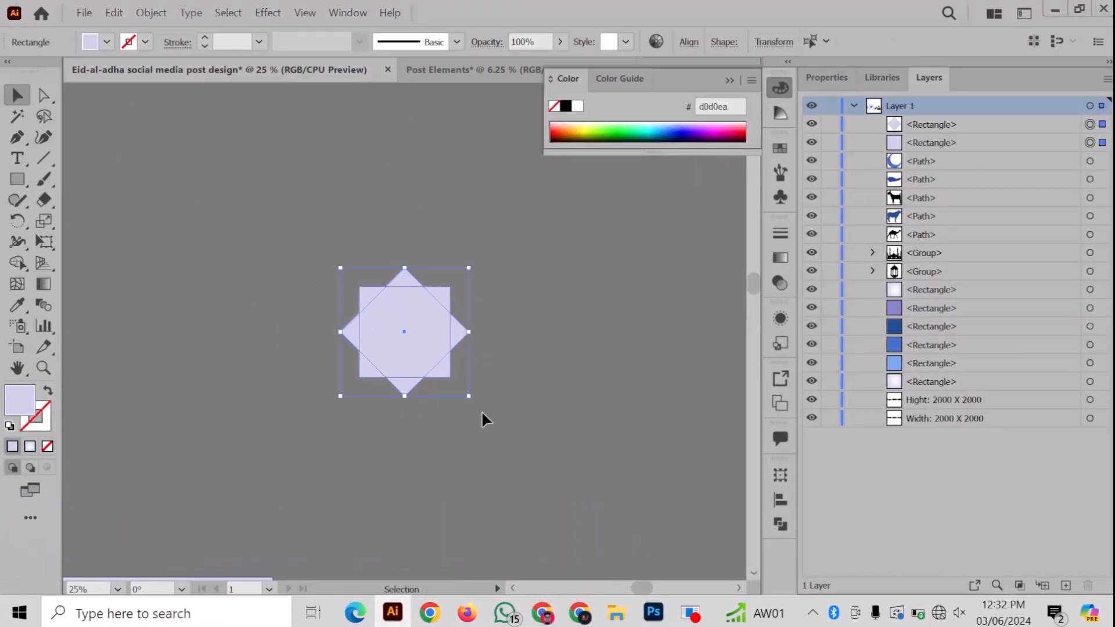
click(777, 526)
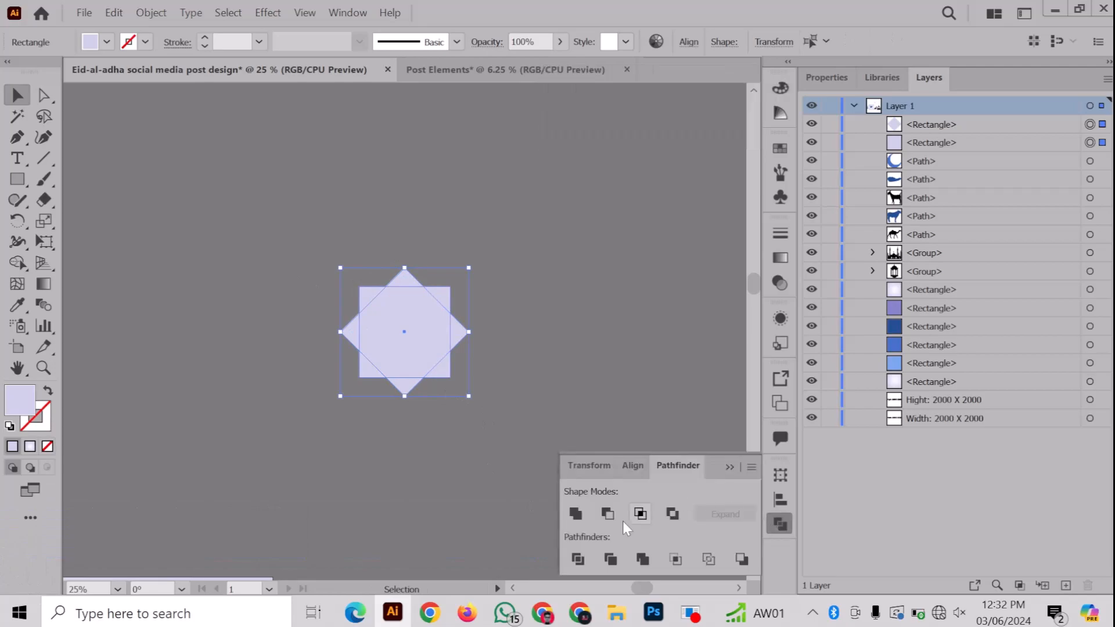
click(575, 514)
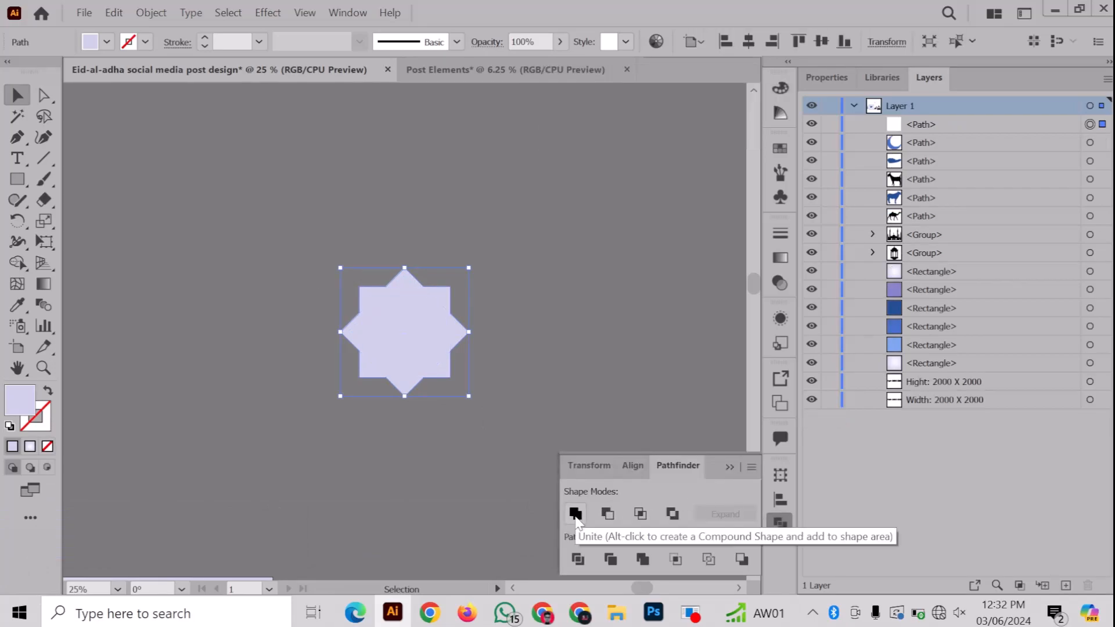
click(500, 441)
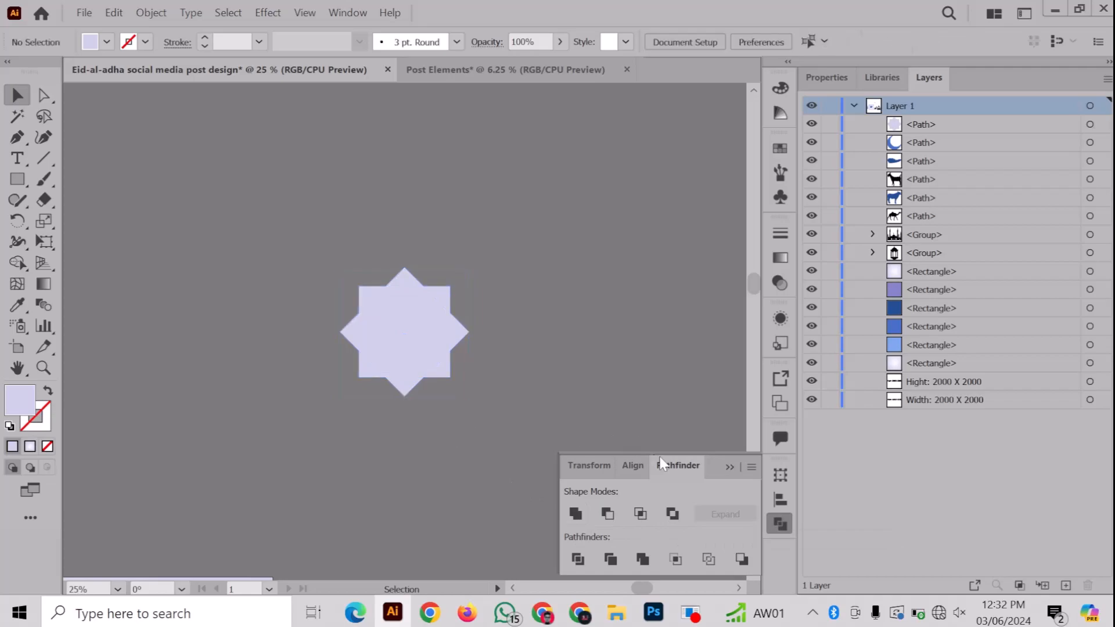
click(737, 468)
- Duplicate the star horizontally so the points touch, and repeat the transformation until the row holds twelve stars
key(ctrl+minus)
click(407, 323)
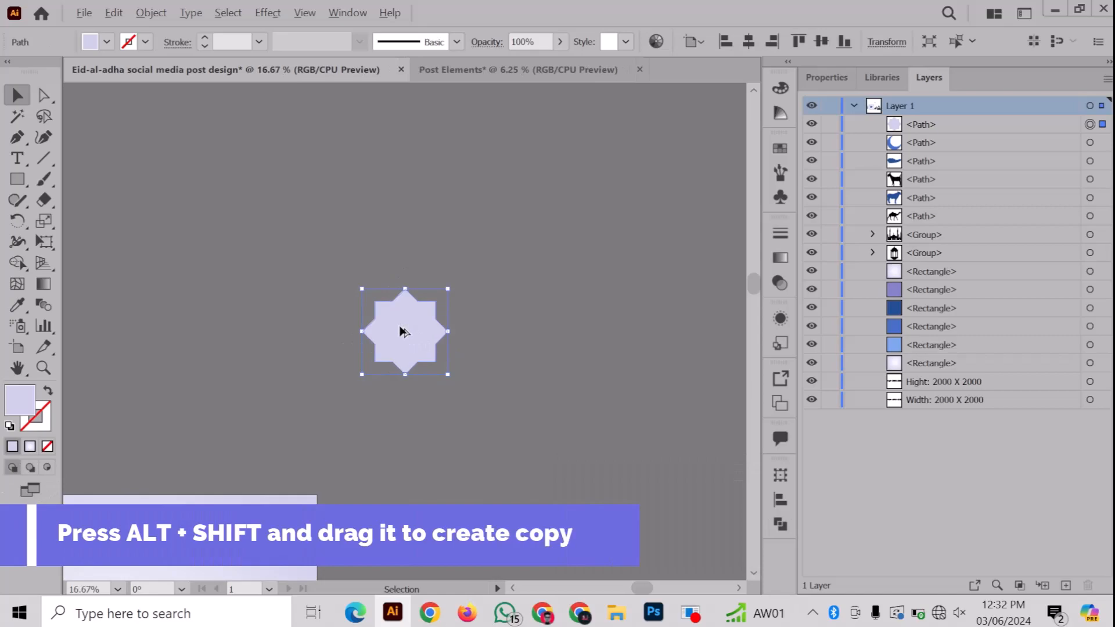
drag(400, 328, 487, 324)
key(ctrl+d)
key(ctrl+d)
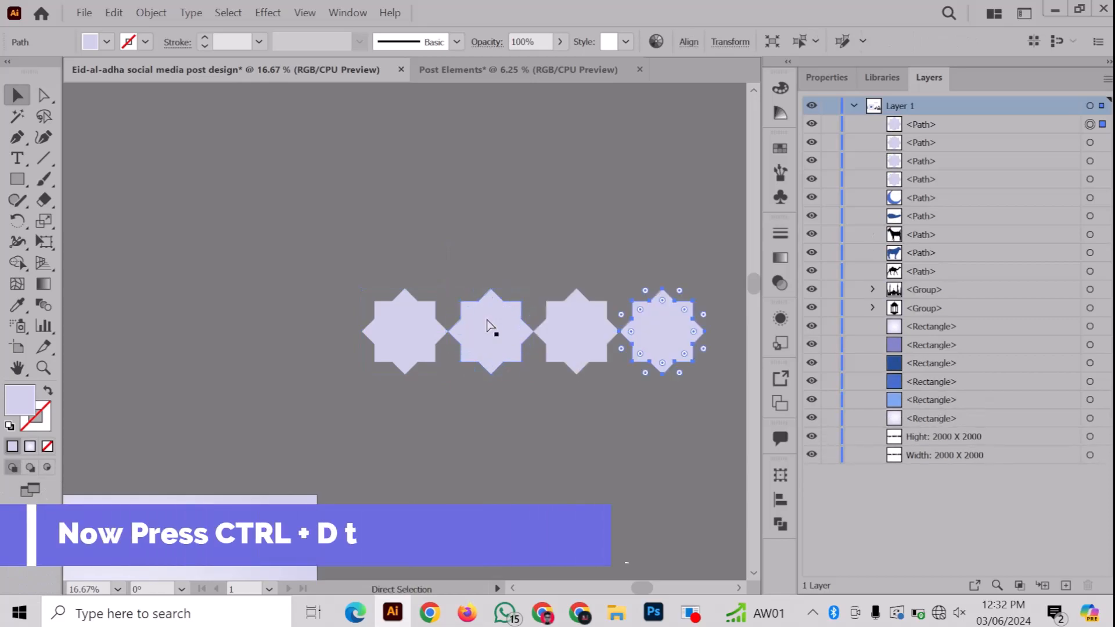
key(ctrl+minus)
key(ctrl+d)
key(ctrl+d)
key(ctrl+d)
key(ctrl+d)
key(ctrl+d)
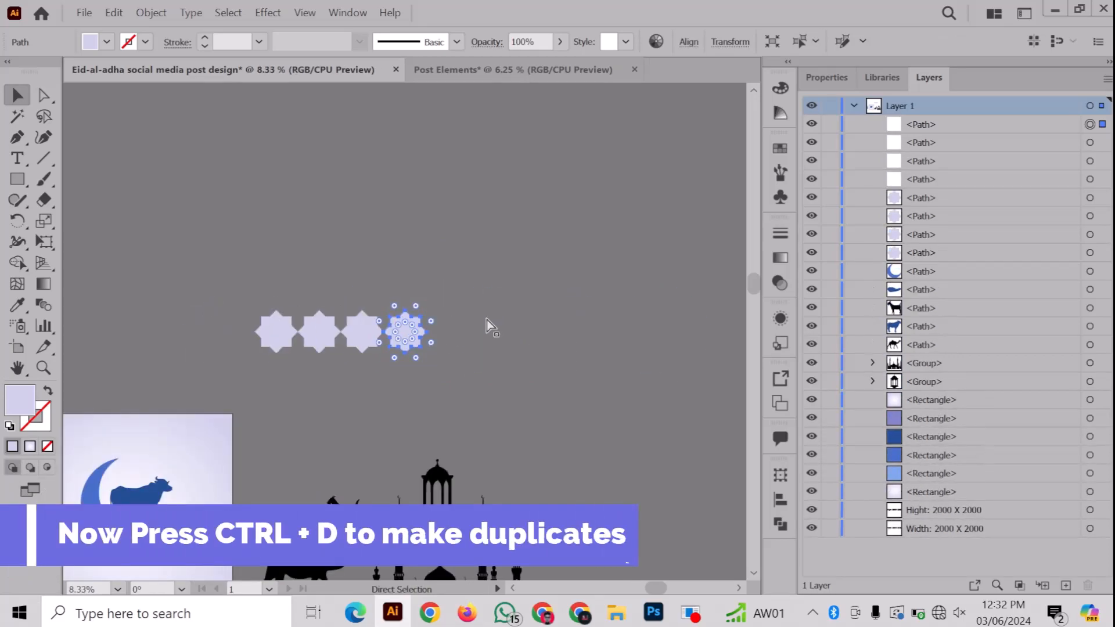
key(ctrl+d)
key(ctrl+d)
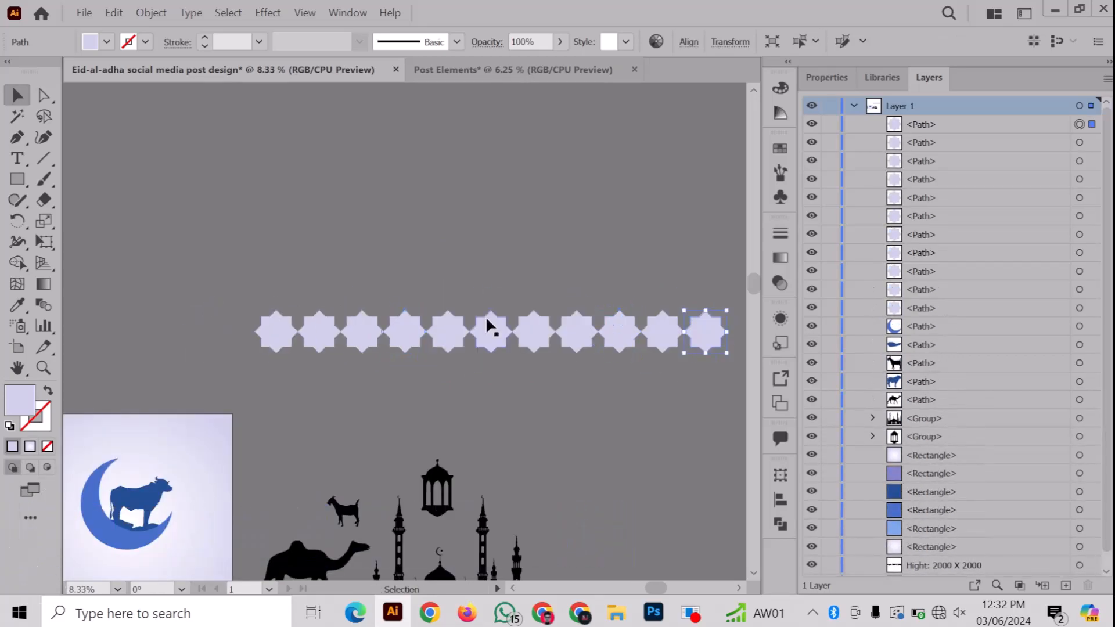
scroll(486, 322, down, 3)
key(ctrl+d)
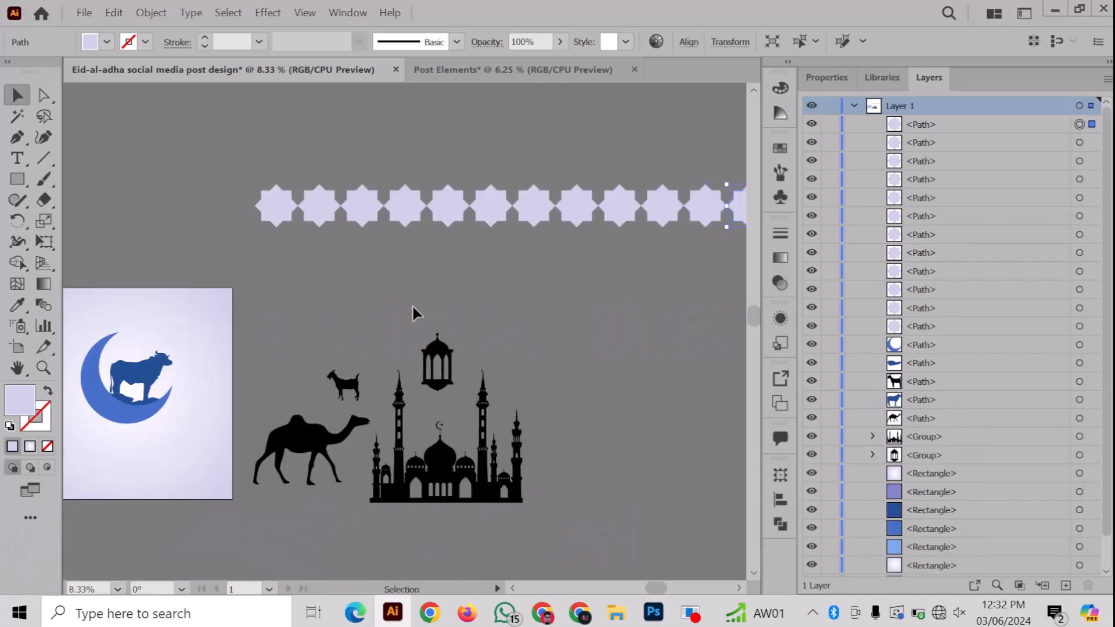
- Group the row of stars, duplicate it directly above with the points touching, and repeat the transformation to build six rows
key(ctrl+minus)
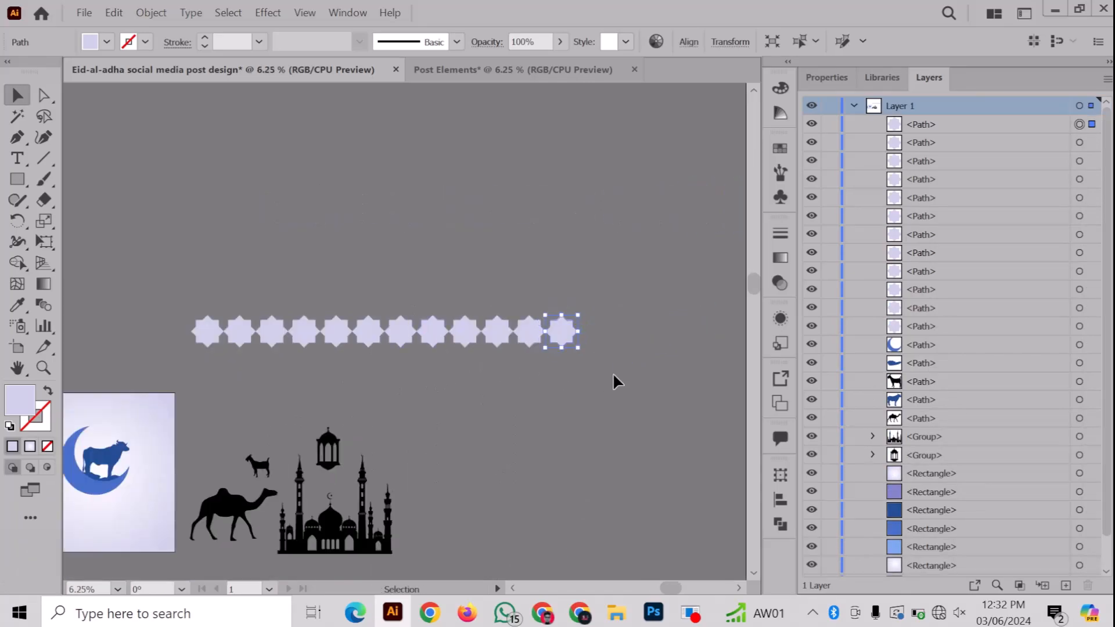
drag(191, 259, 356, 326)
right_click(356, 326)
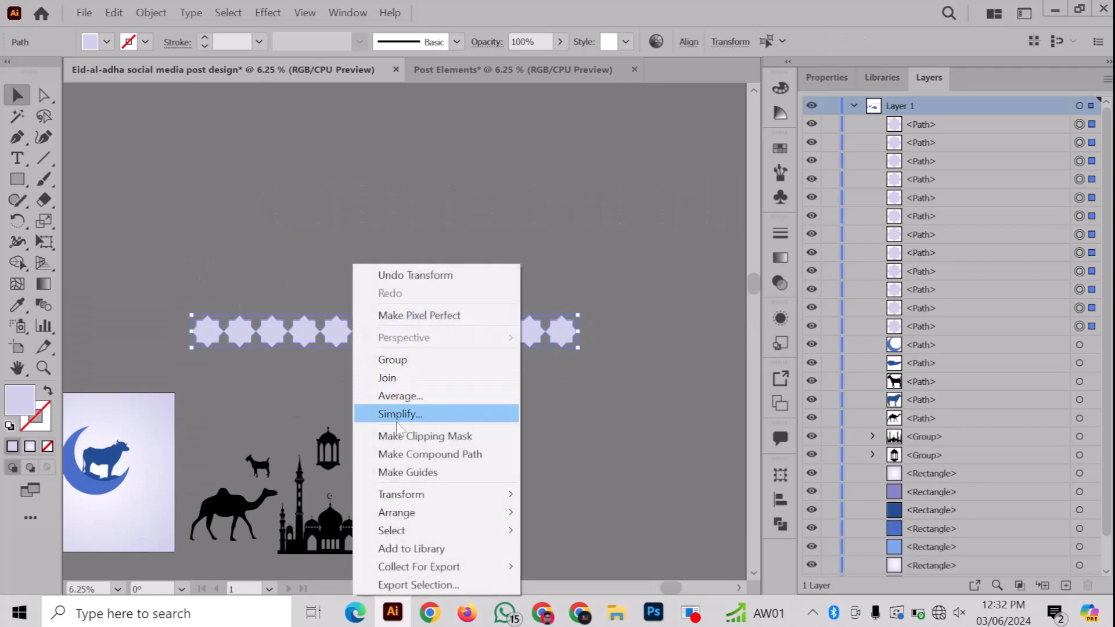
drag(370, 337, 365, 298)
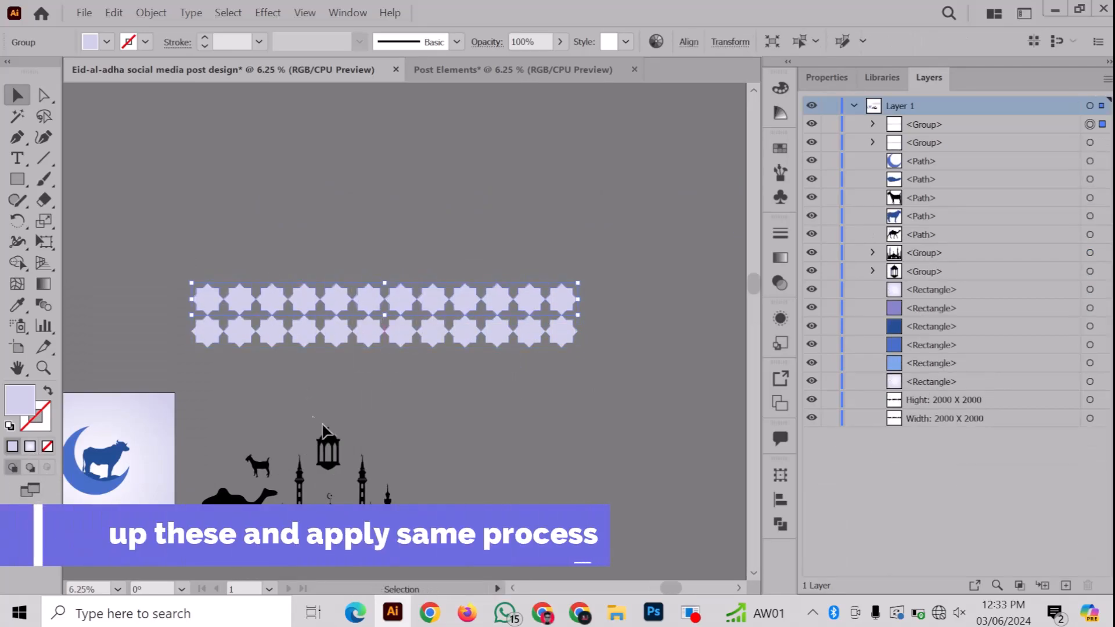
key(ctrl+d)
key(ctrl+d)
key(ctrl+d)
key(ctrl+d)
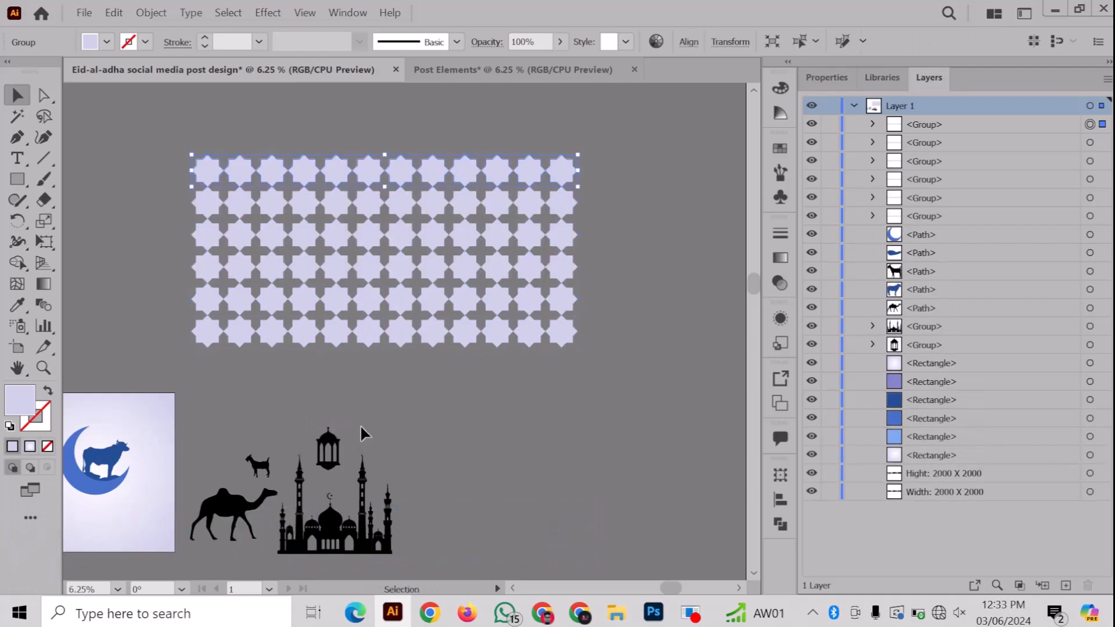
- Repeat the duplication of the star row upward until the pattern holds eleven rows
key(ctrl+d)
key(ctrl+d)
key(ctrl+d)
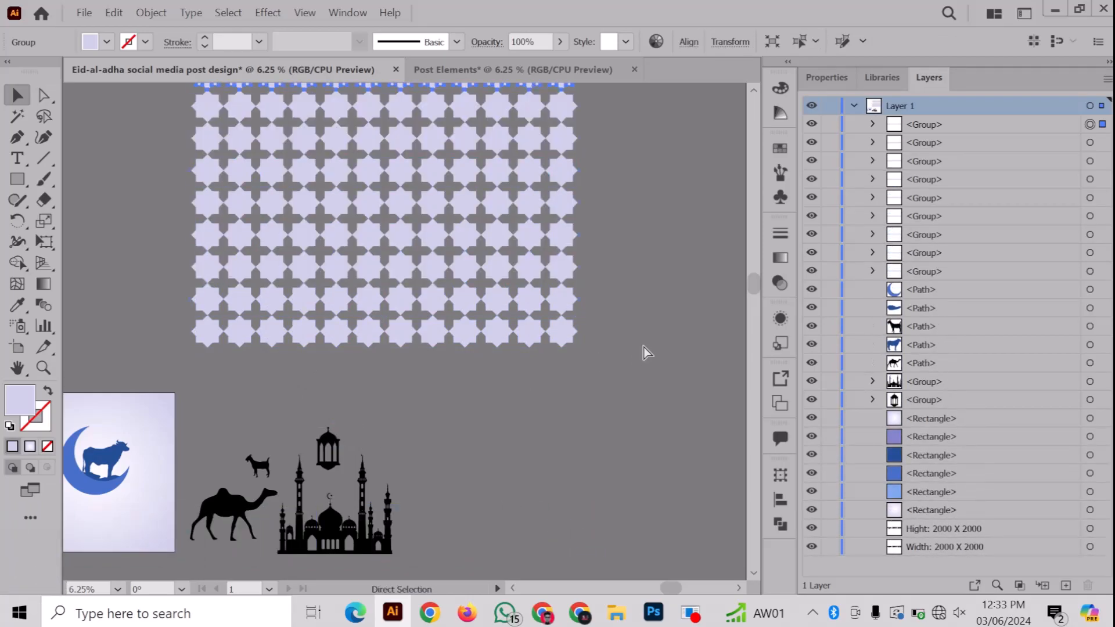
key(ctrl+minus)
key(ctrl+d)
key(ctrl+d)
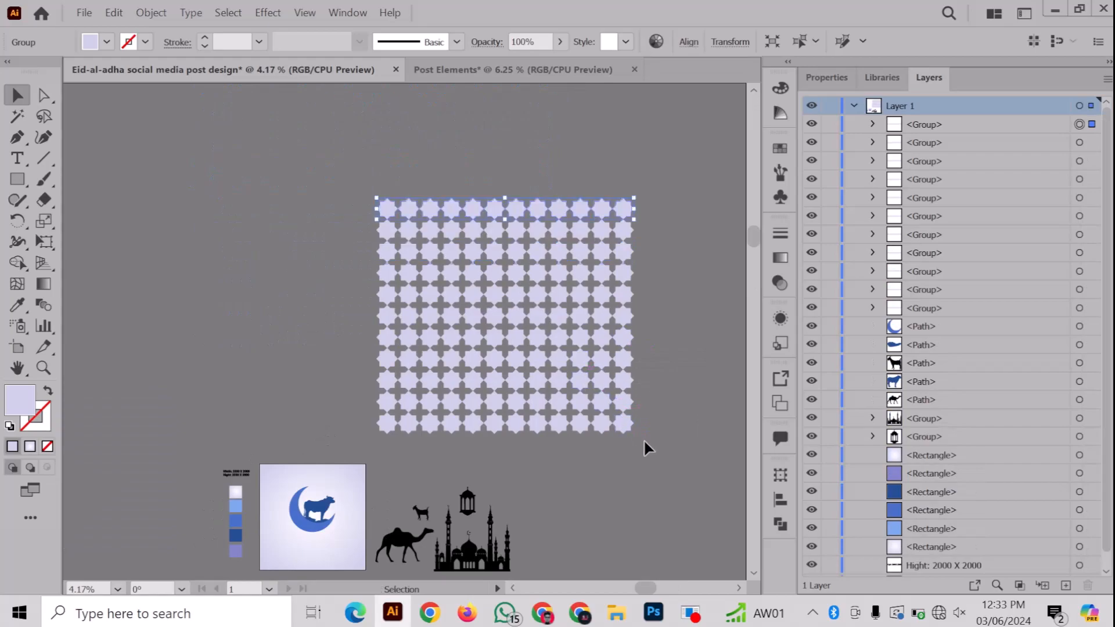
- Group all the star rows and move the pattern over the artboard
right_click(462, 266)
click(508, 382)
scroll(377, 318, down, 2)
drag(471, 198, 318, 399)
scroll(318, 402, left, 3)
drag(378, 288, 414, 319)
drag(636, 524, 539, 434)
- Align the star pattern with the artboard's bottom edge and scale it down until it just covers the artboard
key(ctrl+equal)
key(ctrl+equal)
key(ctrl+equal)
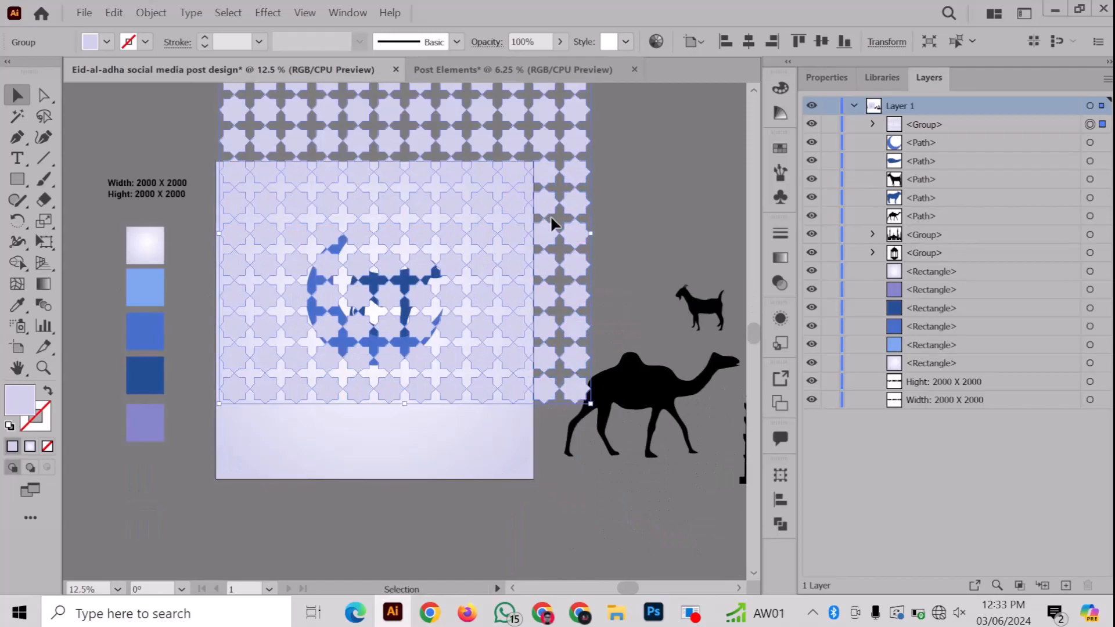
drag(548, 229, 539, 285)
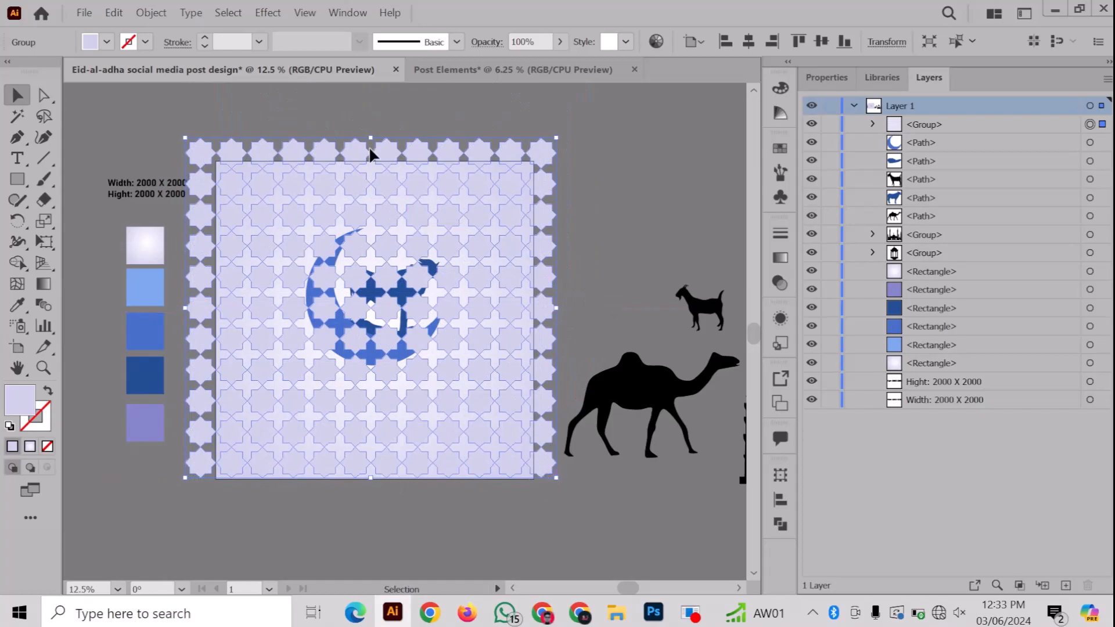
drag(185, 138, 203, 157)
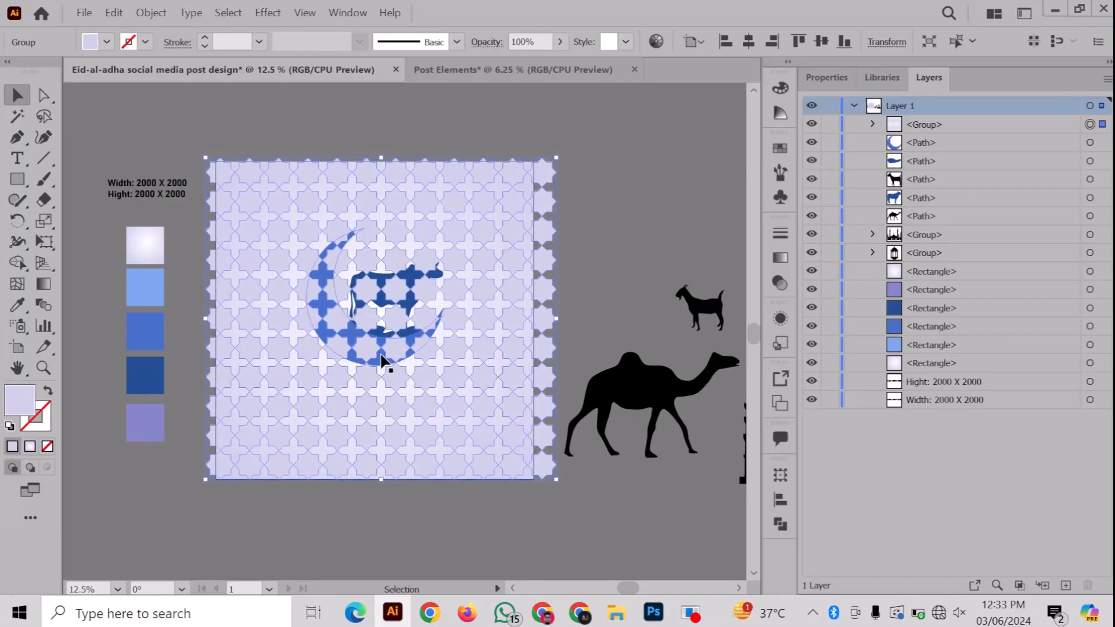
- Send the star pattern group behind all other objects
right_click(410, 355)
mouse_move(465, 311)
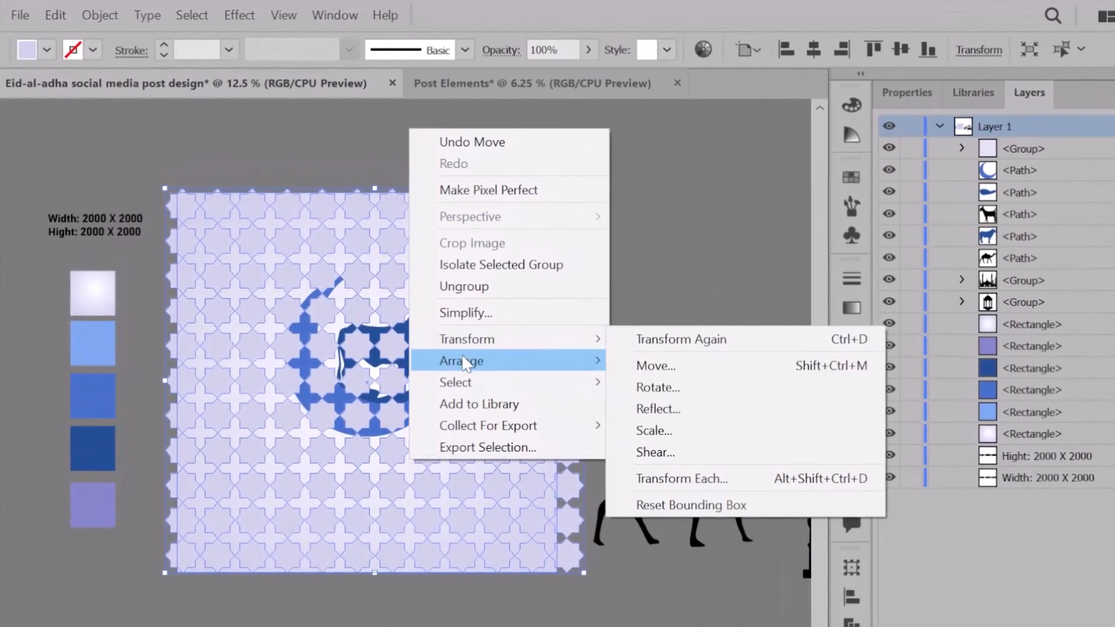
click(659, 427)
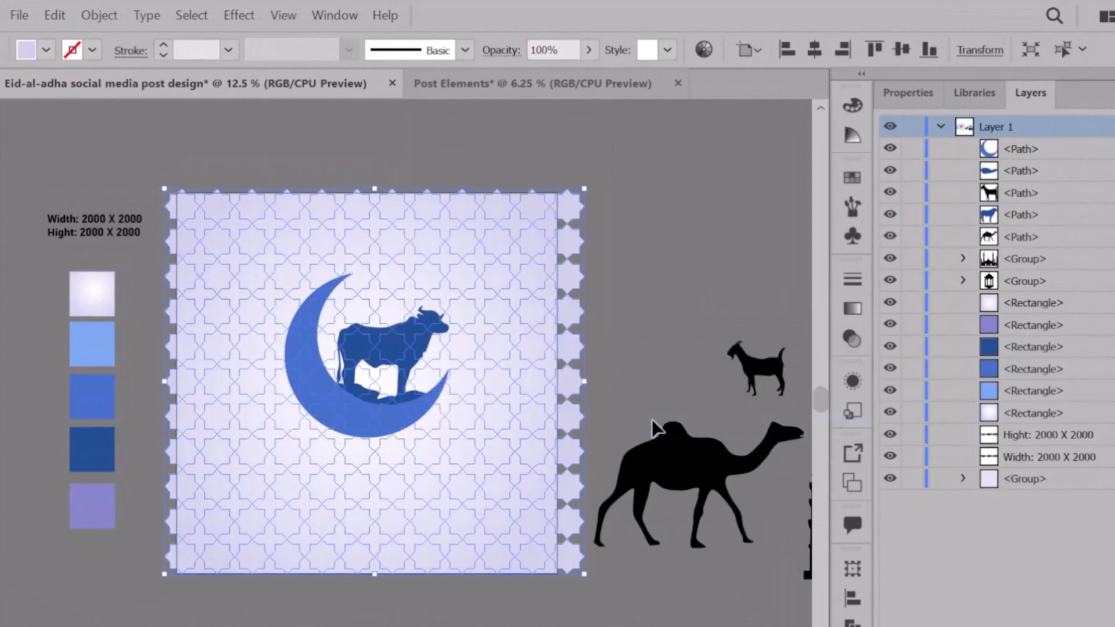
click(496, 597)
- Set the opacity of the background rectangle's white center gradient stop to 0%
click(417, 440)
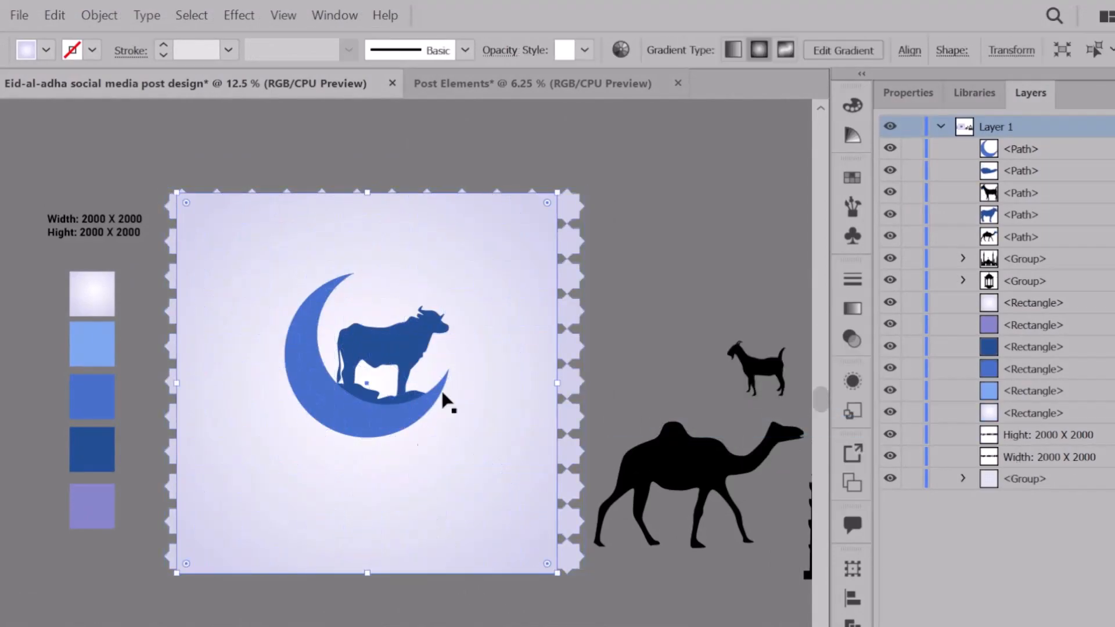
click(852, 308)
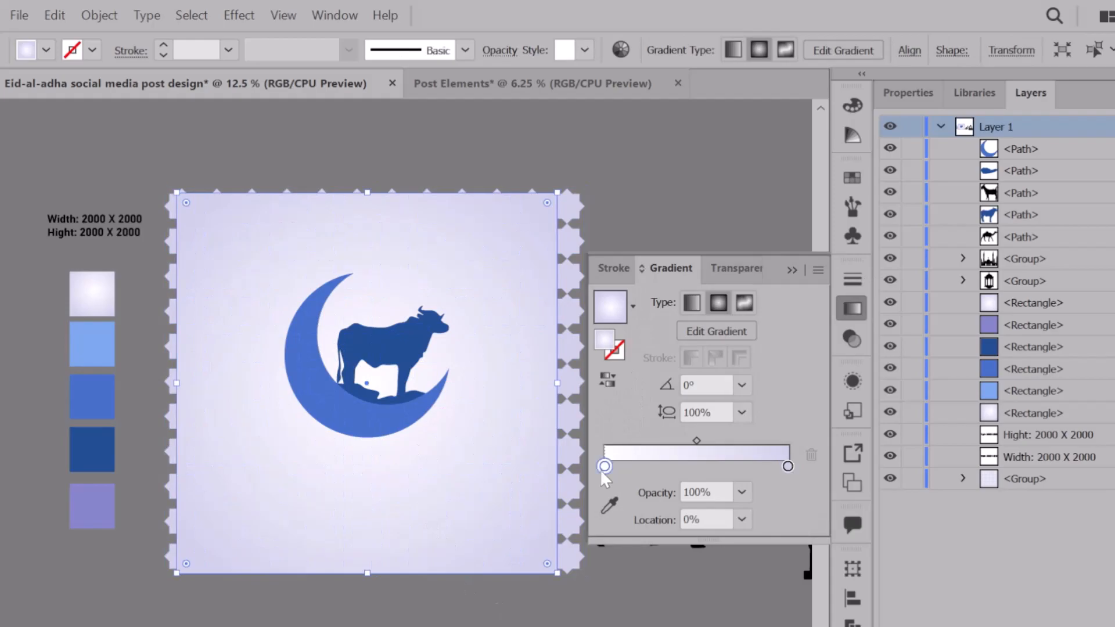
click(608, 510)
click(743, 467)
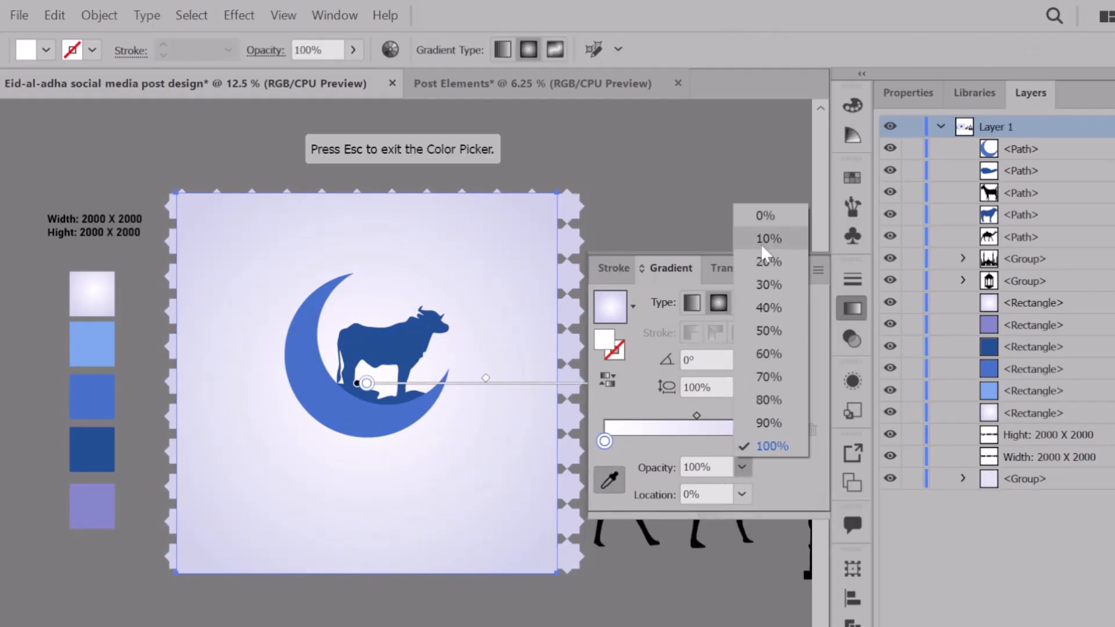
click(765, 216)
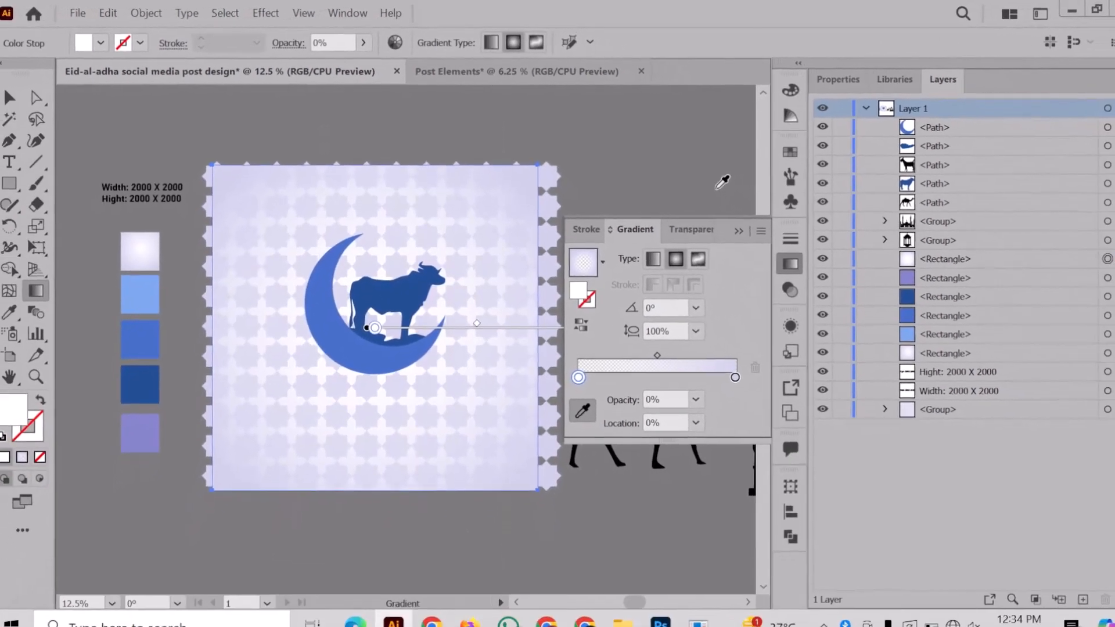
click(19, 95)
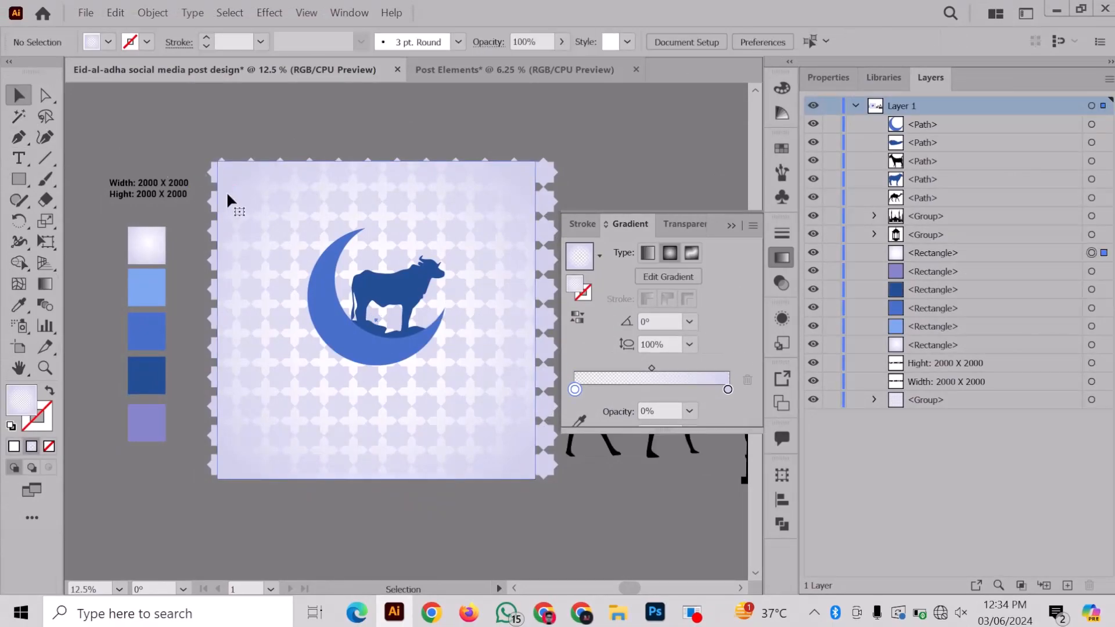
- Copy the background rectangle, paste it in place, and use the copy as a clipping mask for the star pattern
click(116, 13)
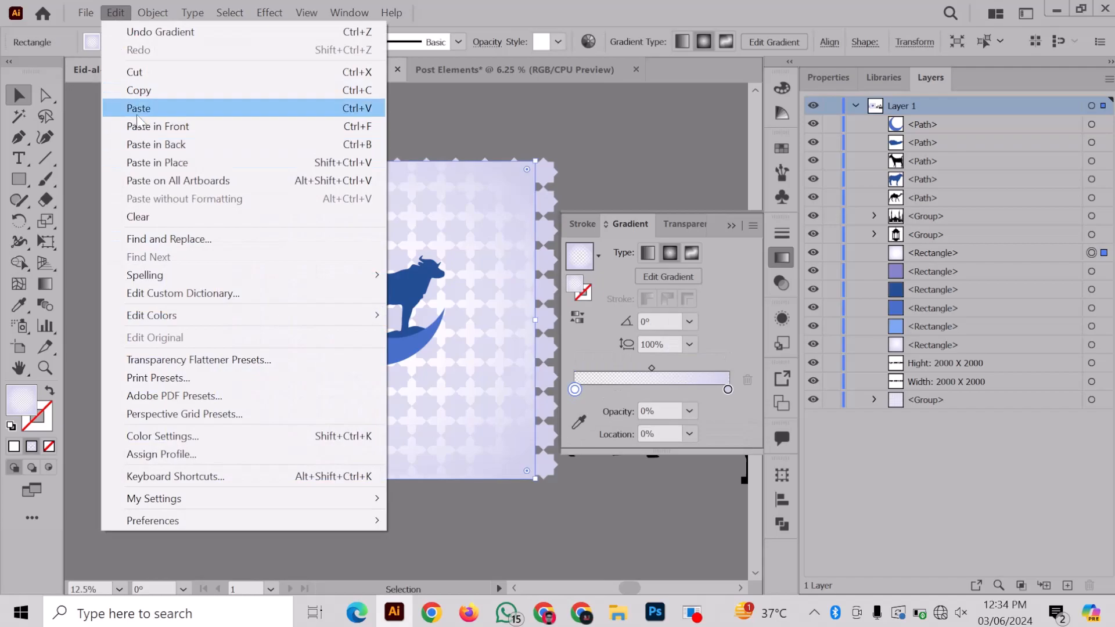
click(138, 92)
click(116, 14)
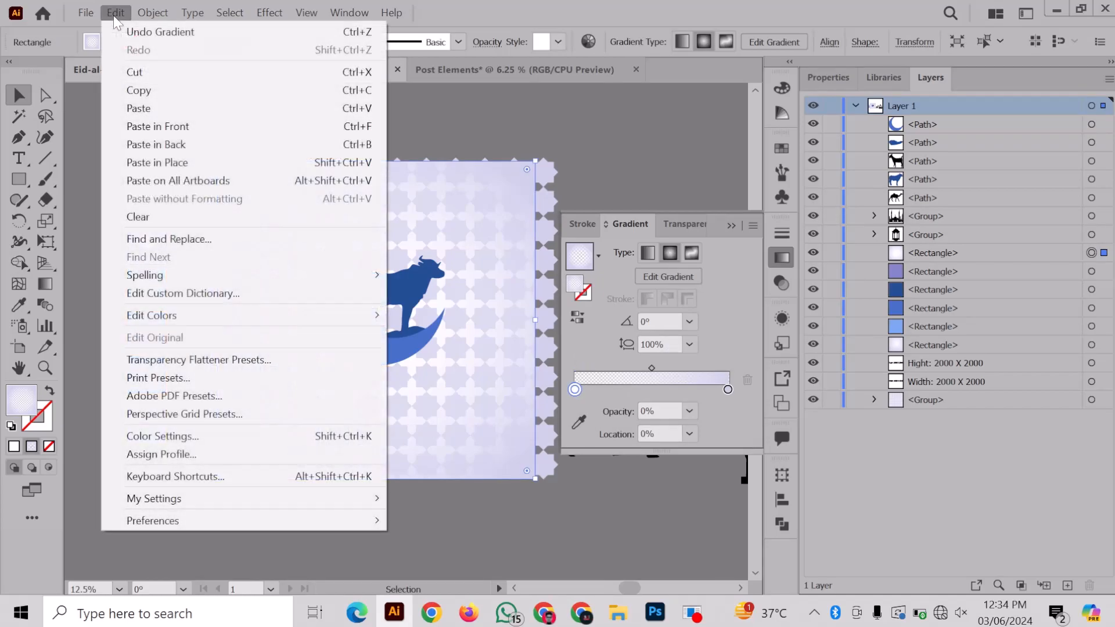
click(159, 162)
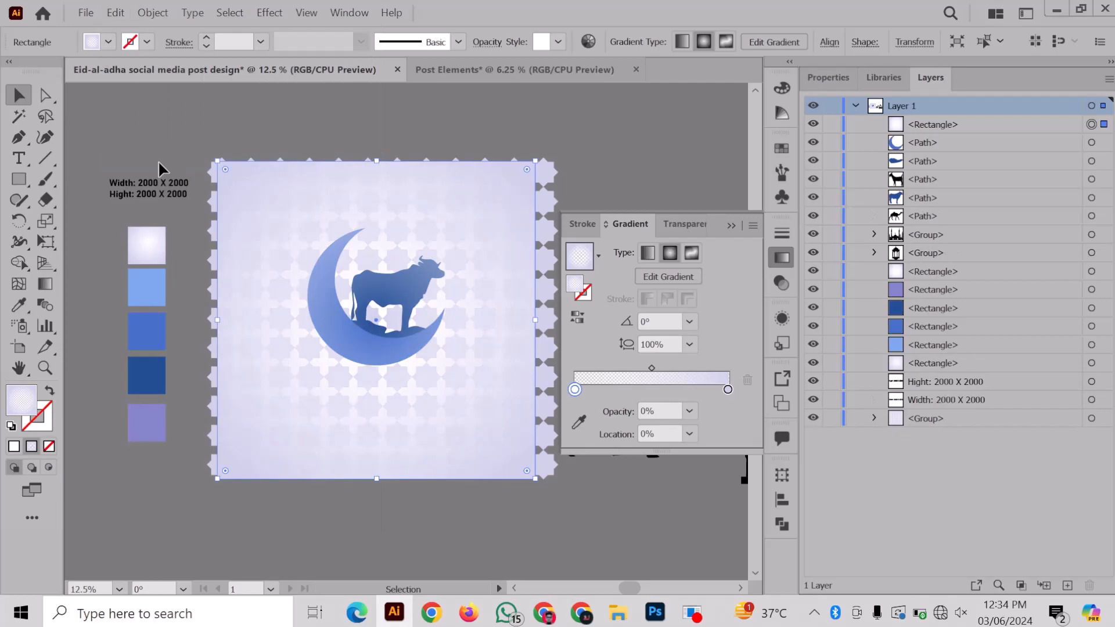
shift+click(209, 203)
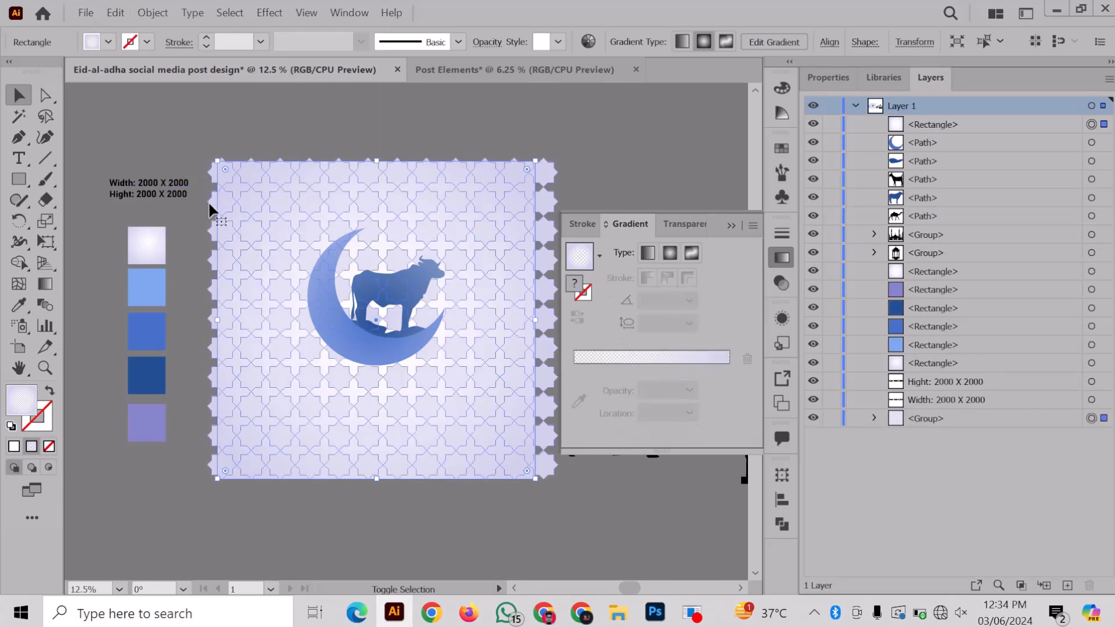
right_click(210, 204)
click(265, 334)
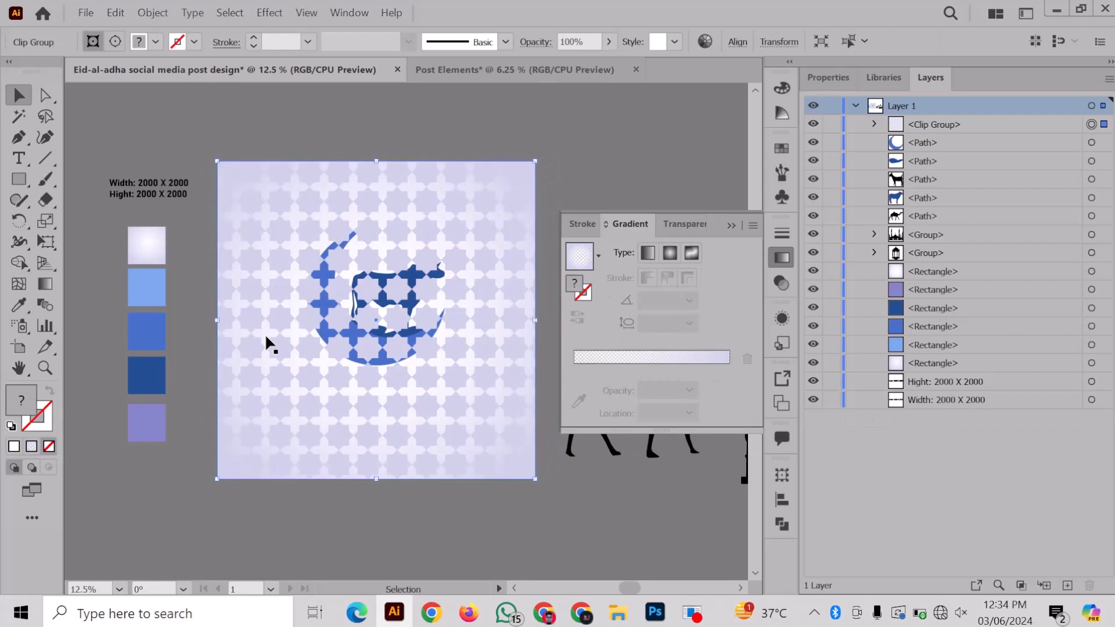
- Send the clipped star pattern to the back and lock it together with the background rectangle
right_click(309, 373)
mouse_move(406, 293)
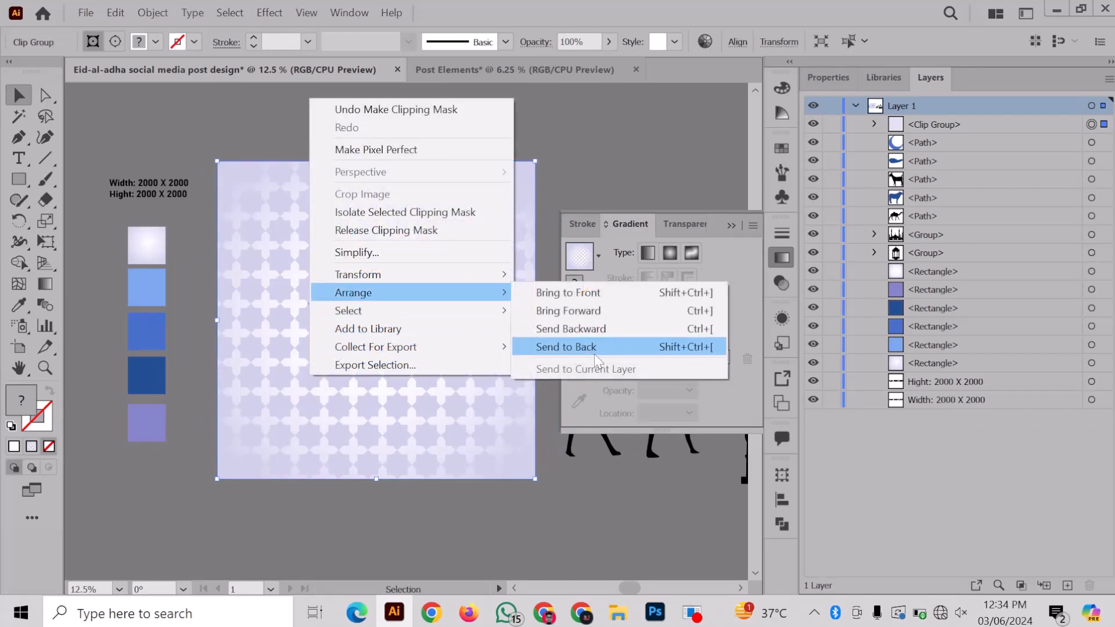
click(566, 347)
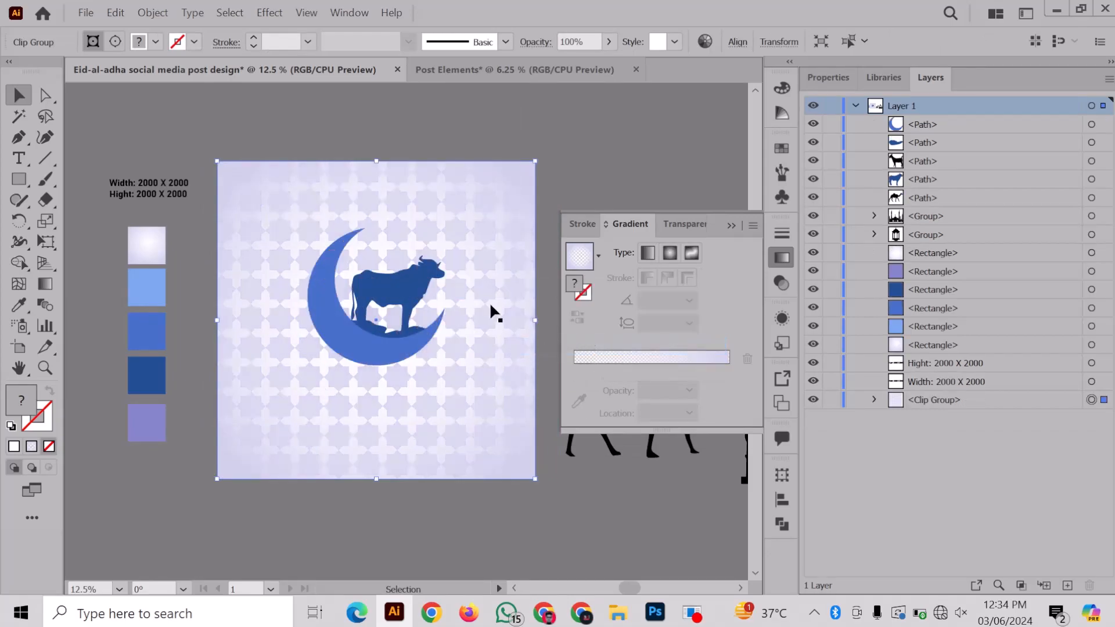
click(735, 223)
click(640, 169)
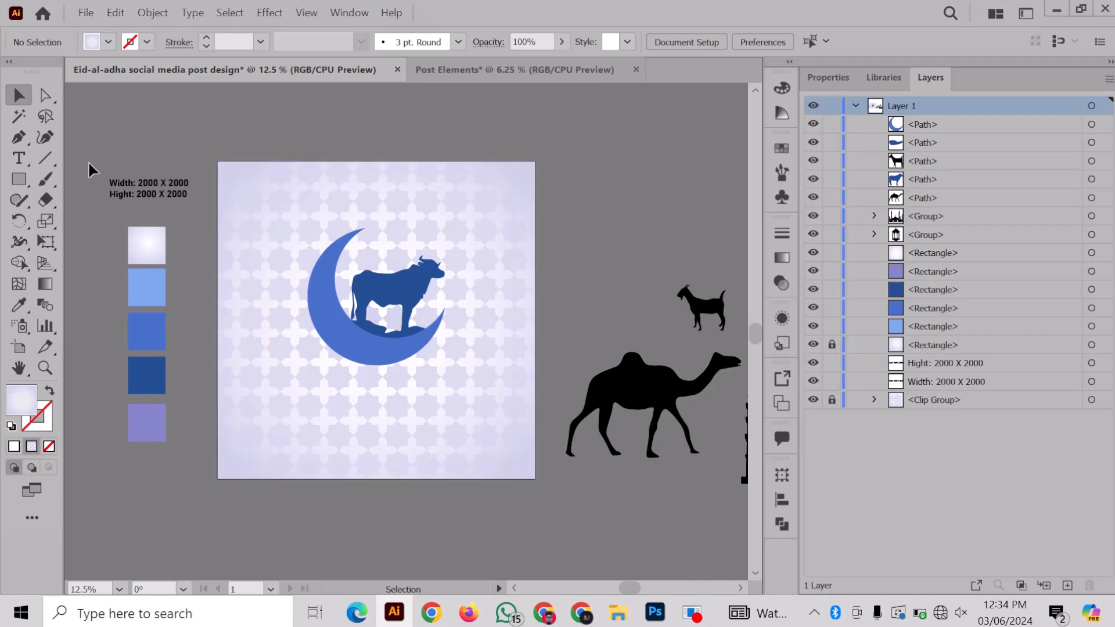
- Move the black lantern into the empty area above the camel, beside the artboard
scroll(315, 331, right, 2)
scroll(314, 330, down, 1)
drag(607, 276, 458, 240)
key(ctrl+equal)
key(ctrl+equal)
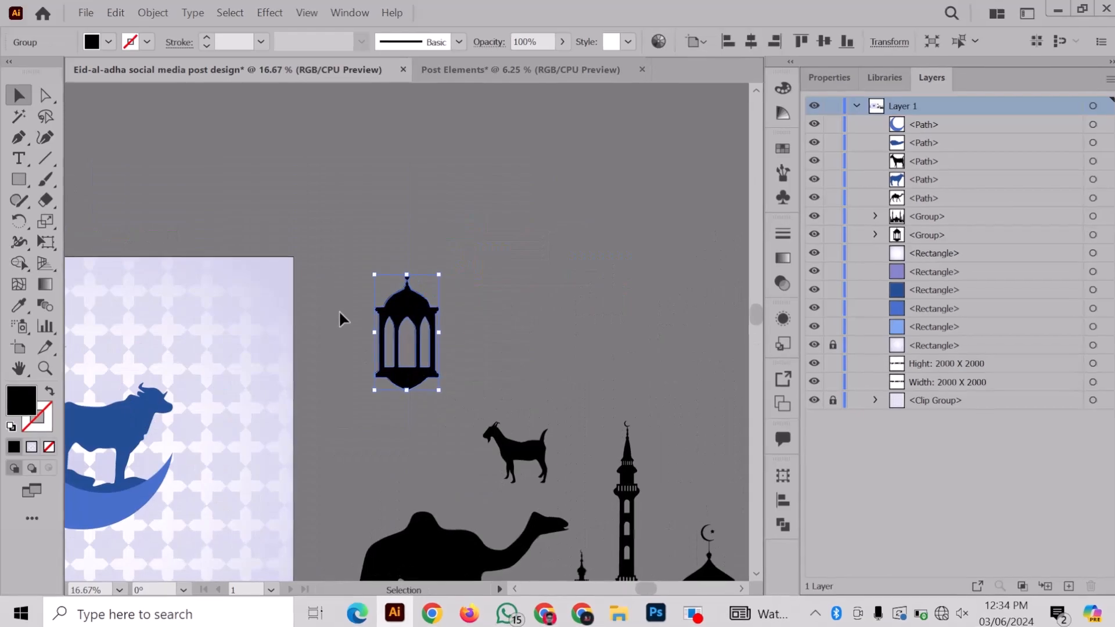
click(340, 308)
- Draw a long vertical line straight up from the tip of the lantern with the Line Segment tool
key(ctrl+minus)
key(ctrl+minus)
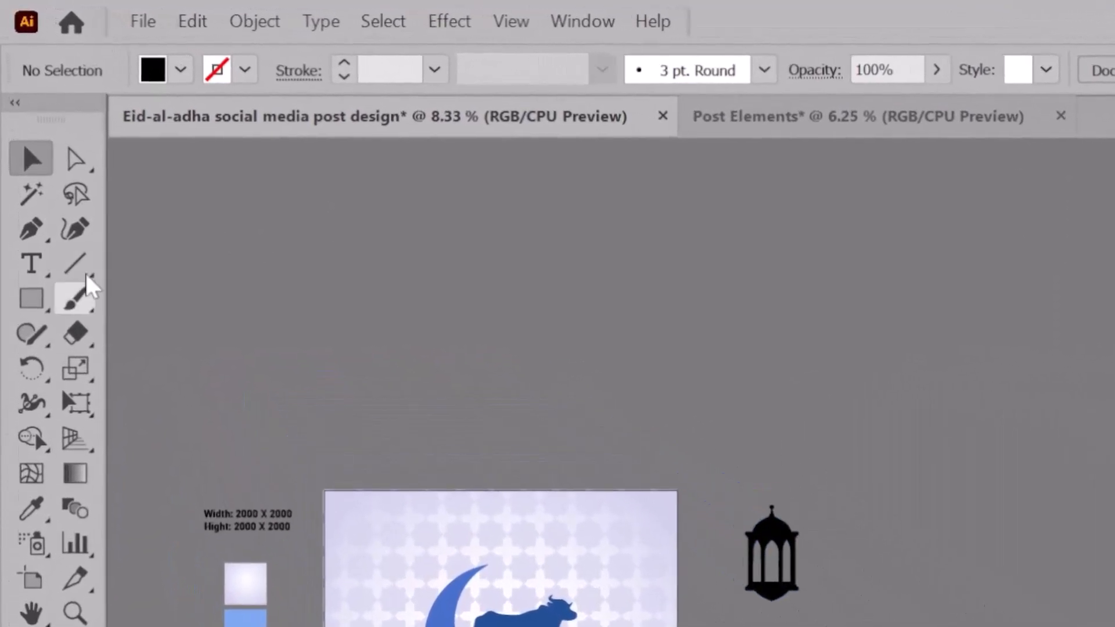
click(53, 180)
key(ctrl+equal)
key(ctrl+equal)
key(ctrl+equal)
key(ctrl+equal)
key(ctrl+minus)
key(ctrl+minus)
key(ctrl+minus)
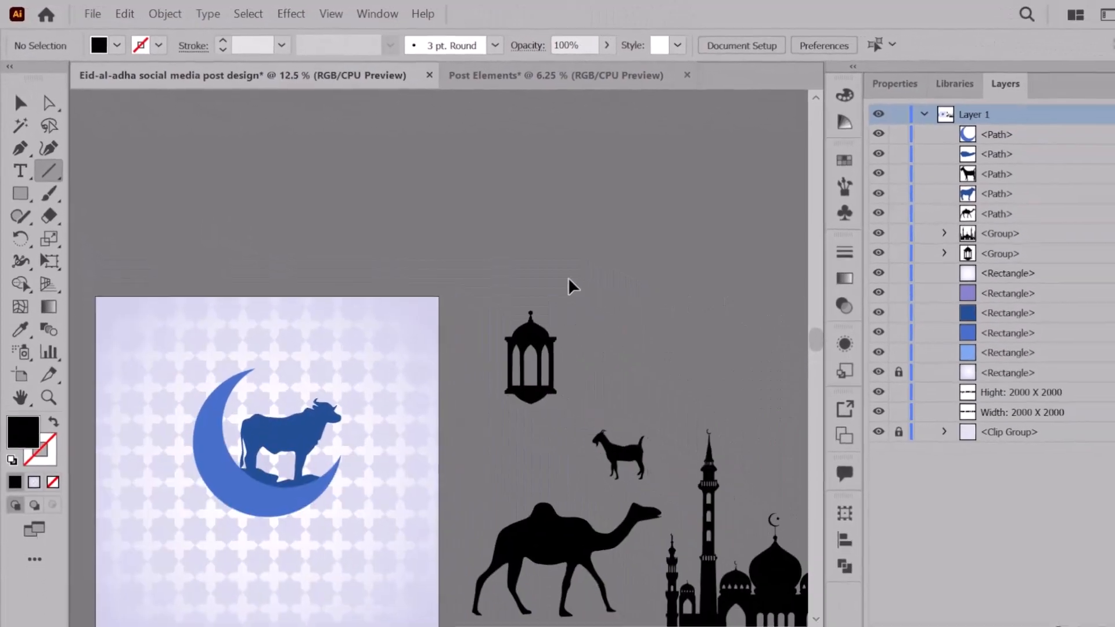
key(ctrl+minus)
drag(463, 302, 463, 156)
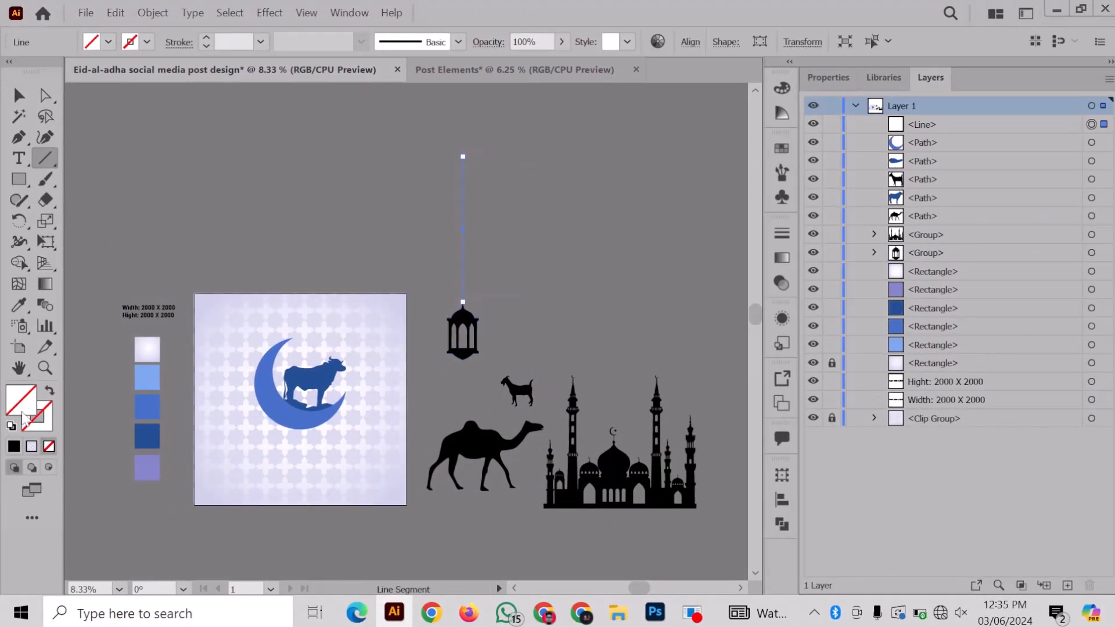
- Give the lantern's line a black stroke with a weight of 5 pt
click(14, 446)
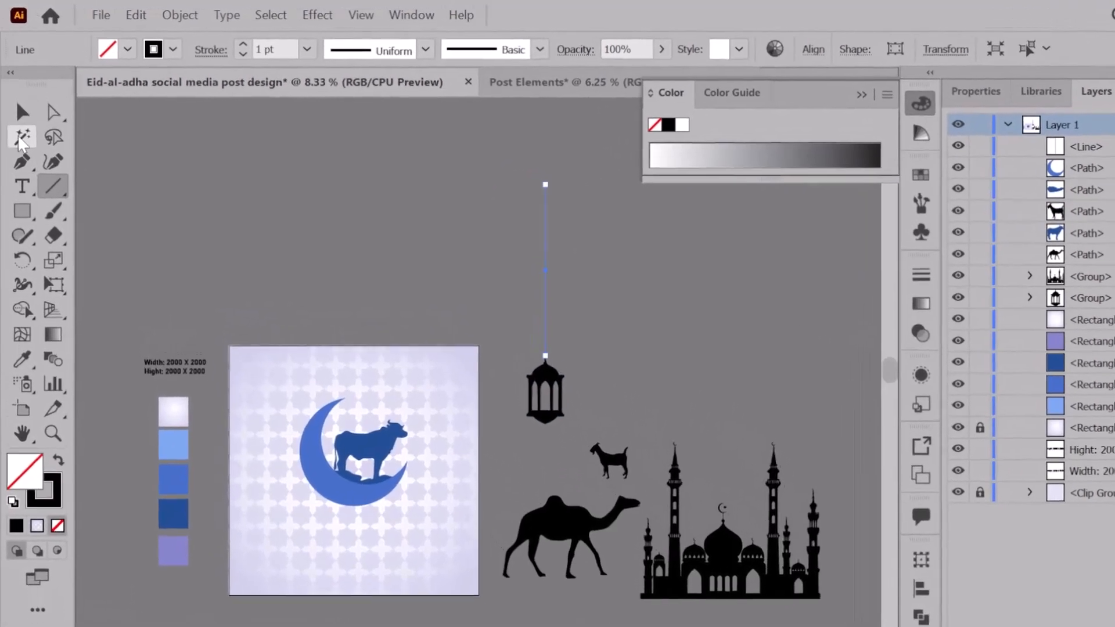
click(22, 112)
click(241, 46)
click(241, 46)
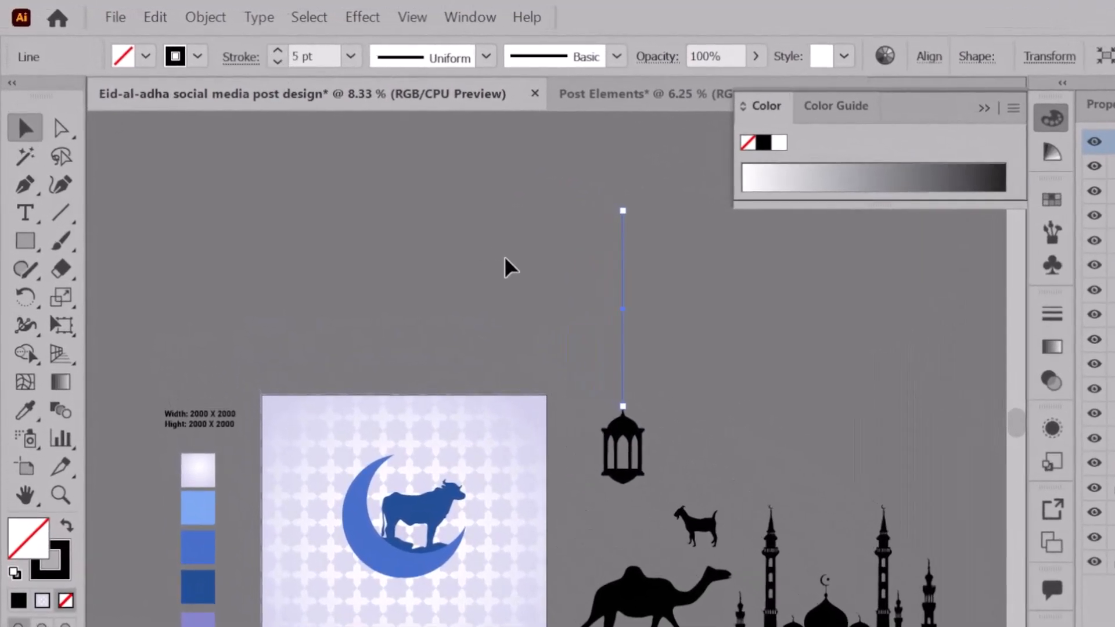
- Convert the lantern line's stroke into a filled shape with Outline Stroke
click(577, 359)
click(622, 356)
click(155, 17)
click(167, 174)
click(113, 20)
click(113, 20)
click(221, 24)
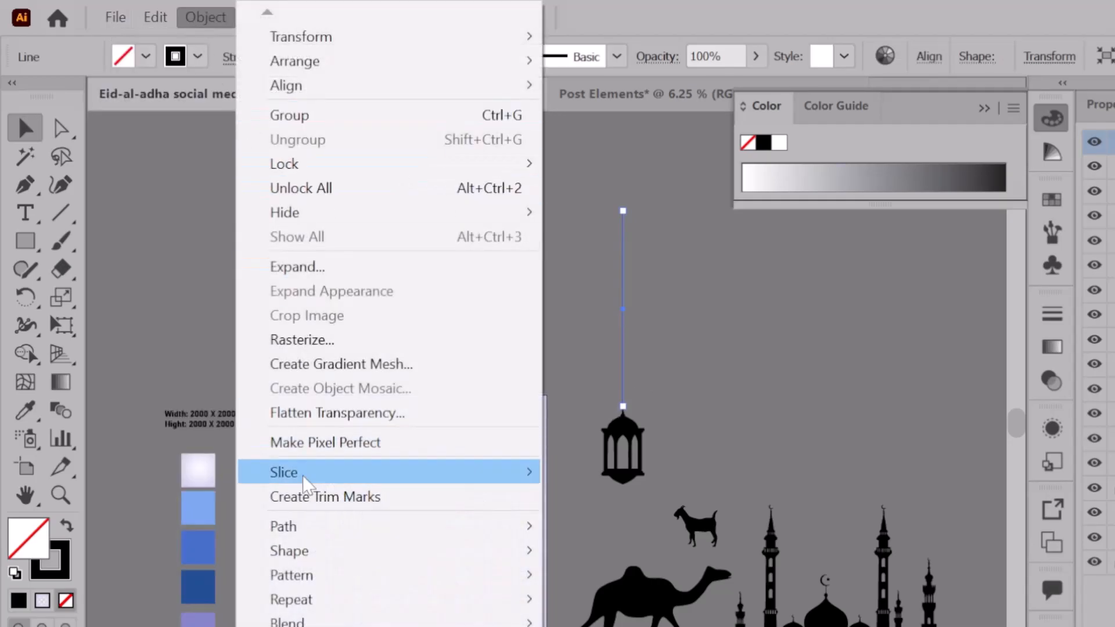
mouse_move(480, 522)
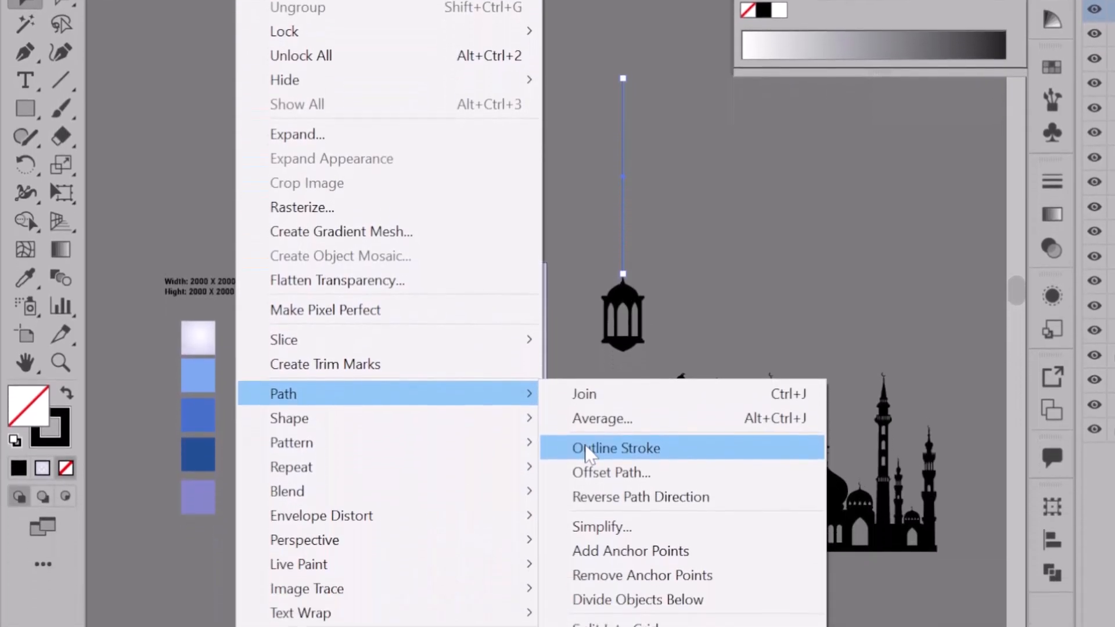
click(587, 448)
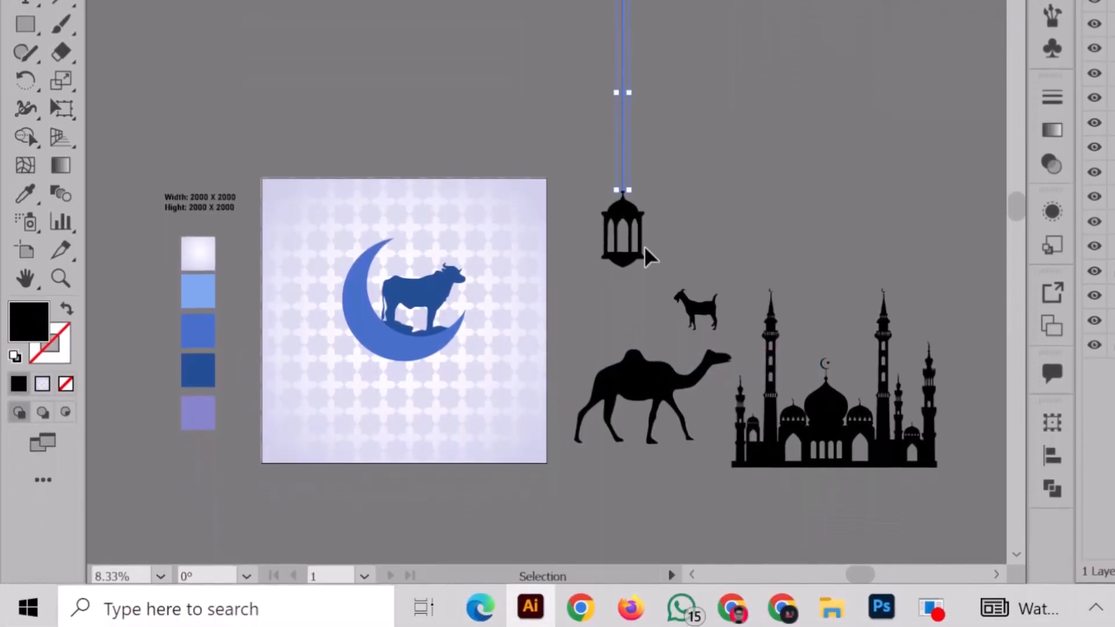
- Group the line with the lantern, scale it down and hang it on the left side of the artboard
right_click(645, 331)
click(718, 66)
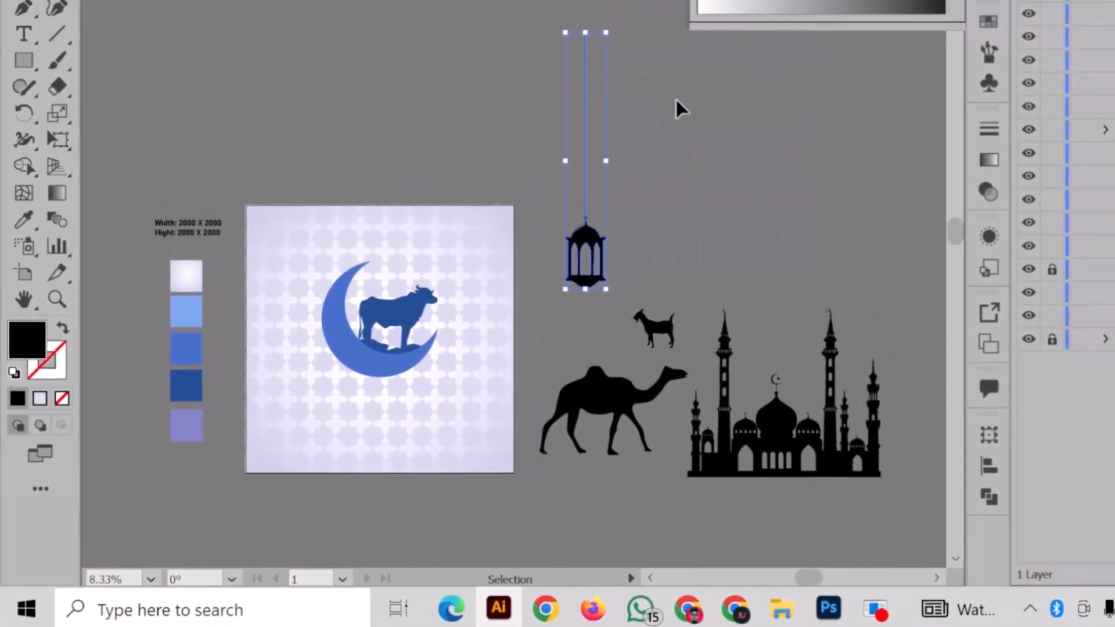
drag(617, 218, 348, 207)
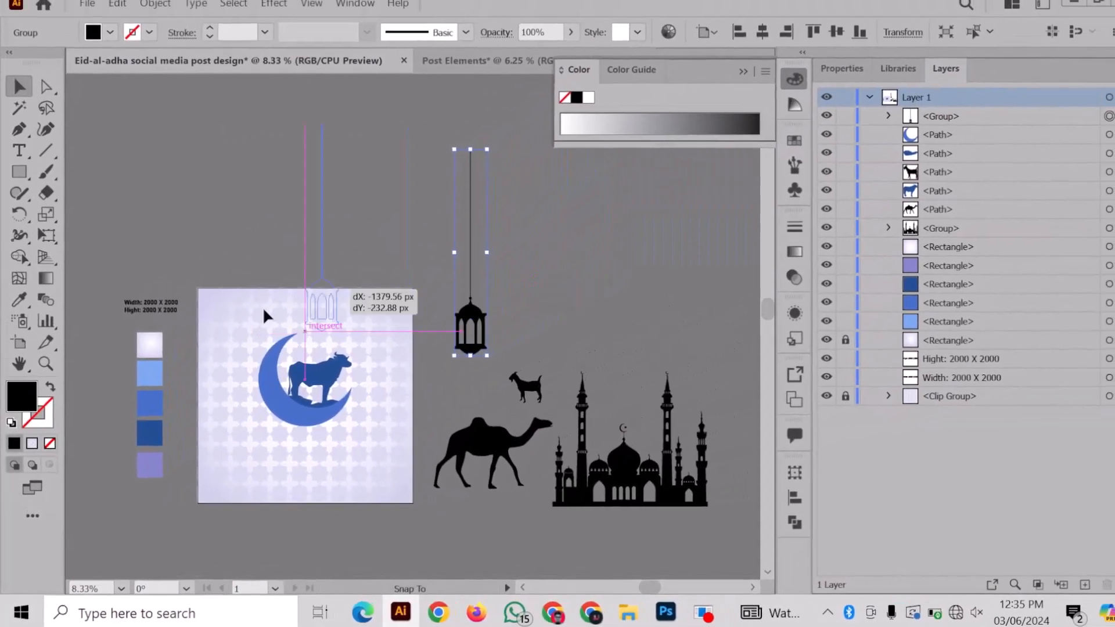
drag(265, 315, 220, 374)
- Place a smaller copy of the hanging lantern higher and to the right of the first, and group both lanterns
mouse_move(234, 328)
mouse_down()
mouse_move(235, 360)
mouse_move(244, 293)
mouse_move(249, 352)
mouse_move(247, 331)
mouse_up()
shift+click(219, 372)
drag(230, 403, 231, 387)
drag(243, 328, 242, 331)
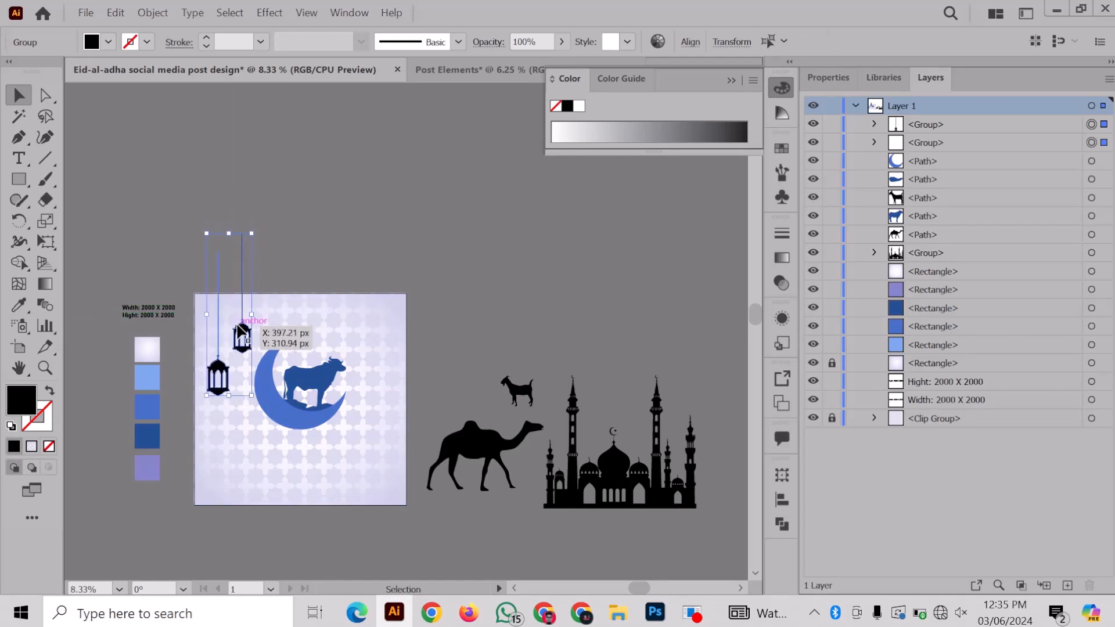
right_click(242, 330)
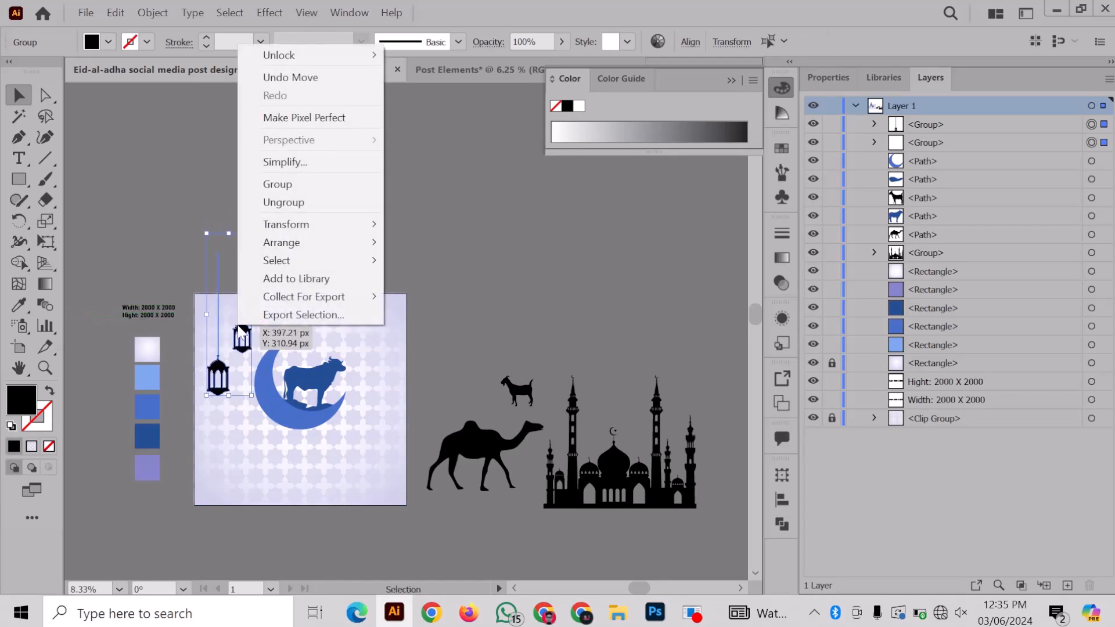
click(284, 181)
click(179, 196)
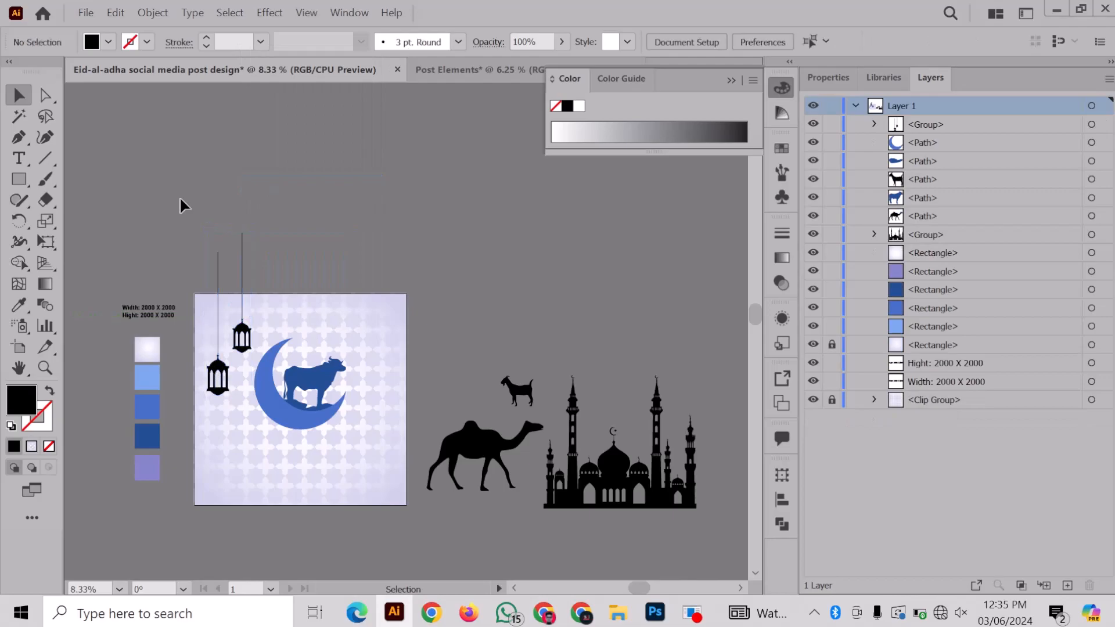
- Copy the pair of hanging lanterns and paste it in place
click(218, 376)
click(116, 12)
click(139, 93)
click(116, 12)
click(166, 162)
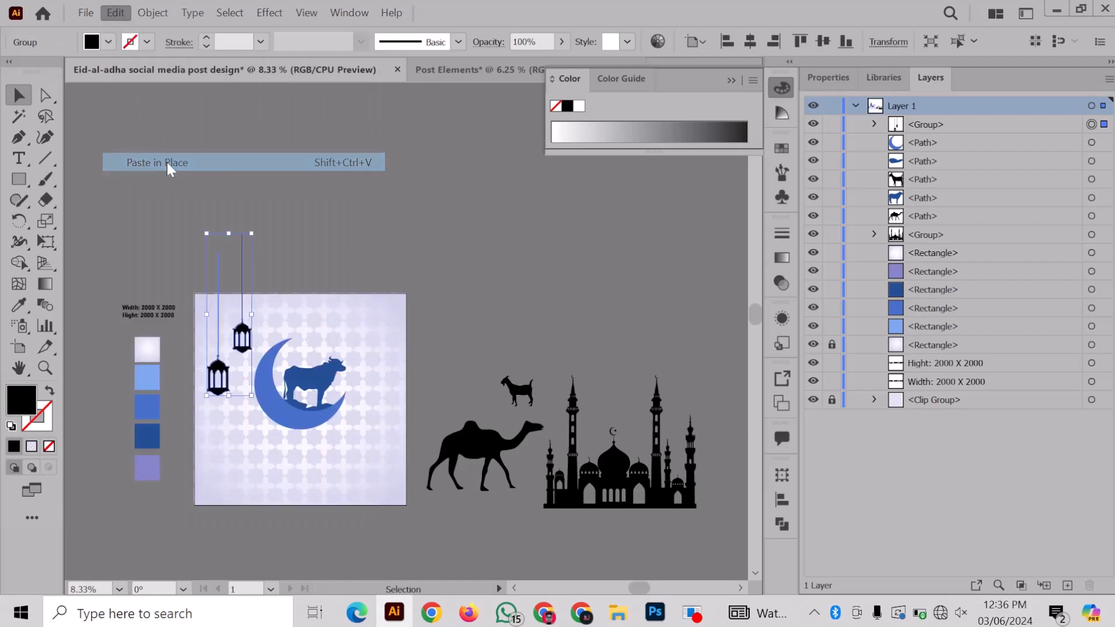
- Reflect the pasted lantern pair across the vertical axis and place it on the right side of the artboard
drag(219, 370, 220, 373)
right_click(220, 374)
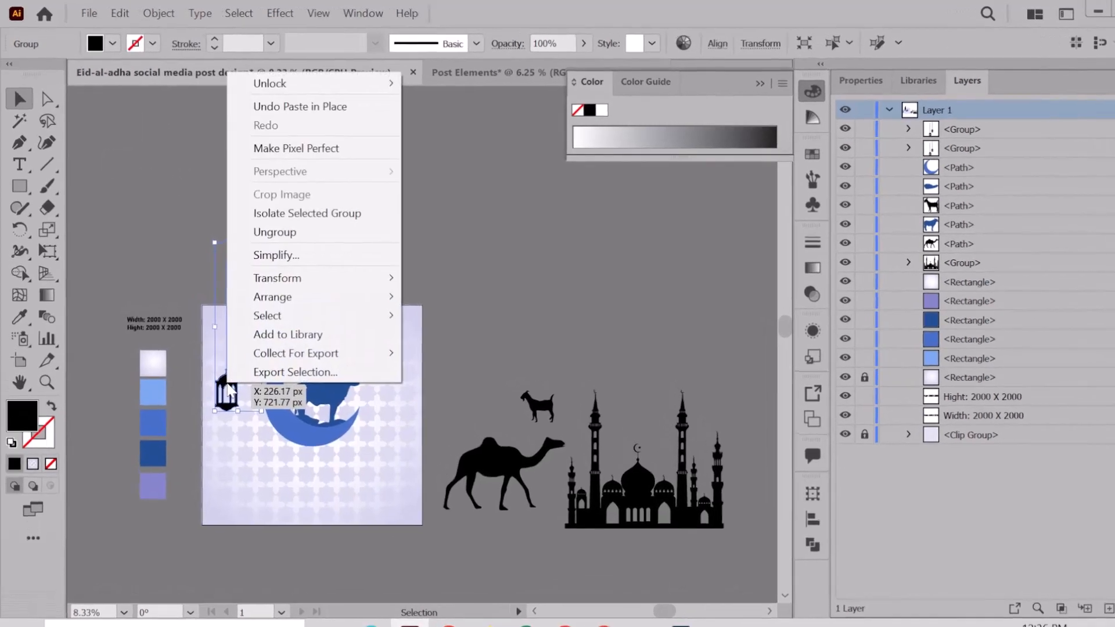
mouse_move(299, 265)
click(467, 330)
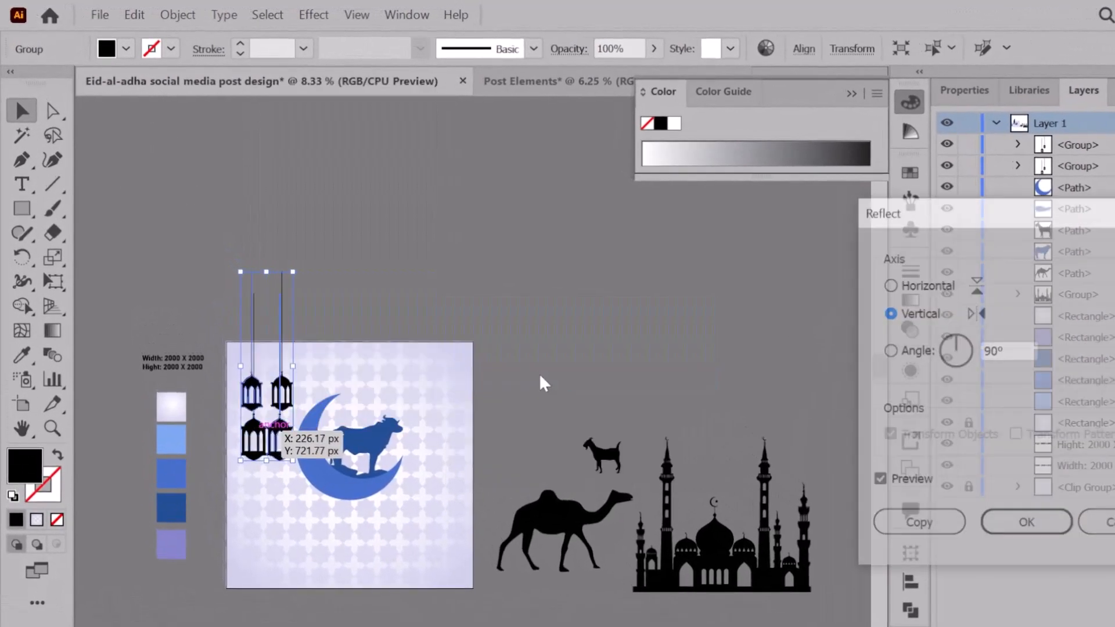
click(1026, 522)
drag(281, 435, 450, 436)
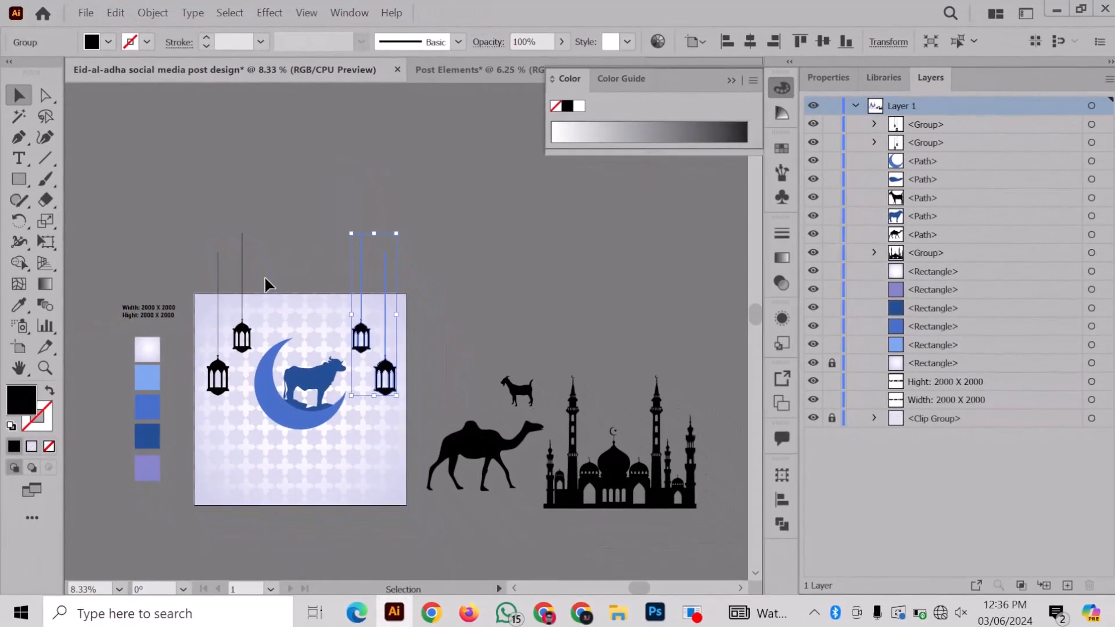
click(265, 278)
- Select both pairs of hanging lanterns and move them up slightly
key(ctrl+=)
scroll(264, 278, down, 3)
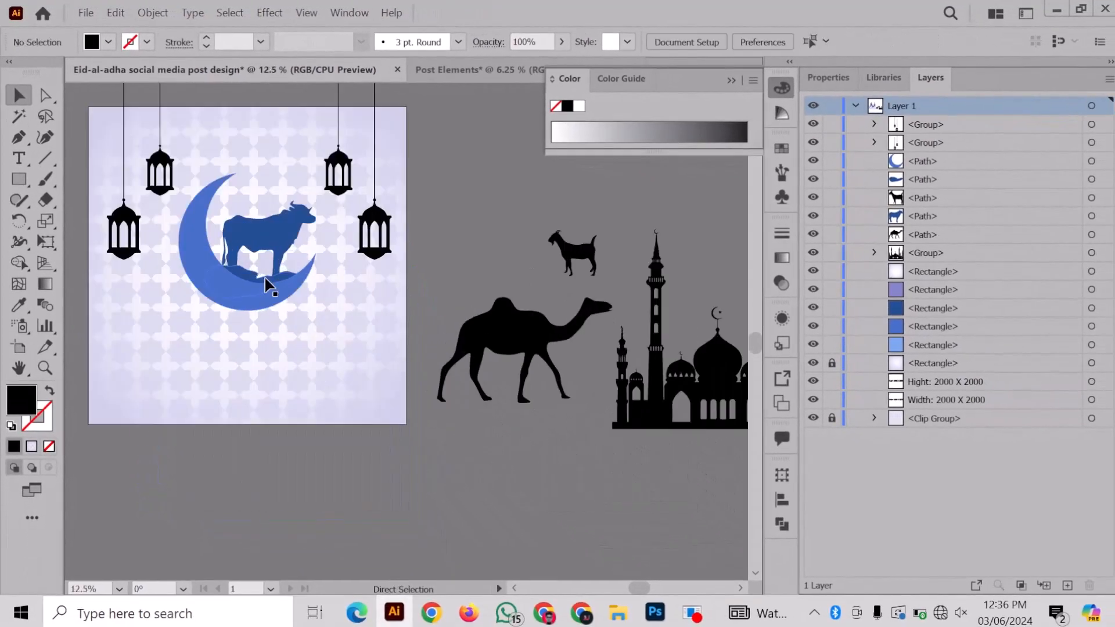
scroll(265, 278, left, 3)
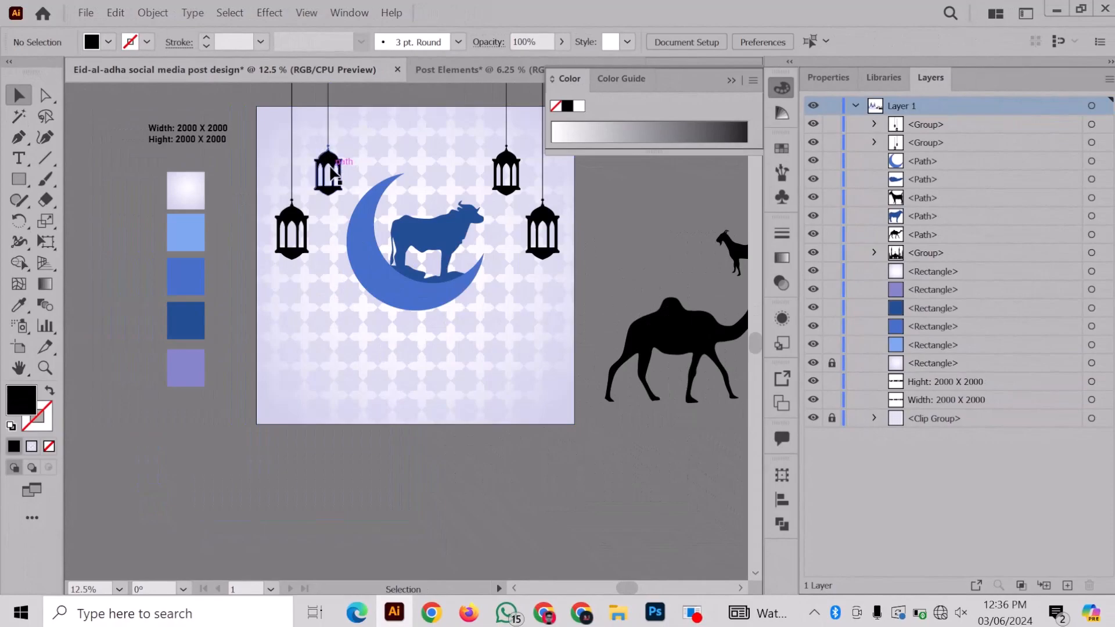
click(504, 163)
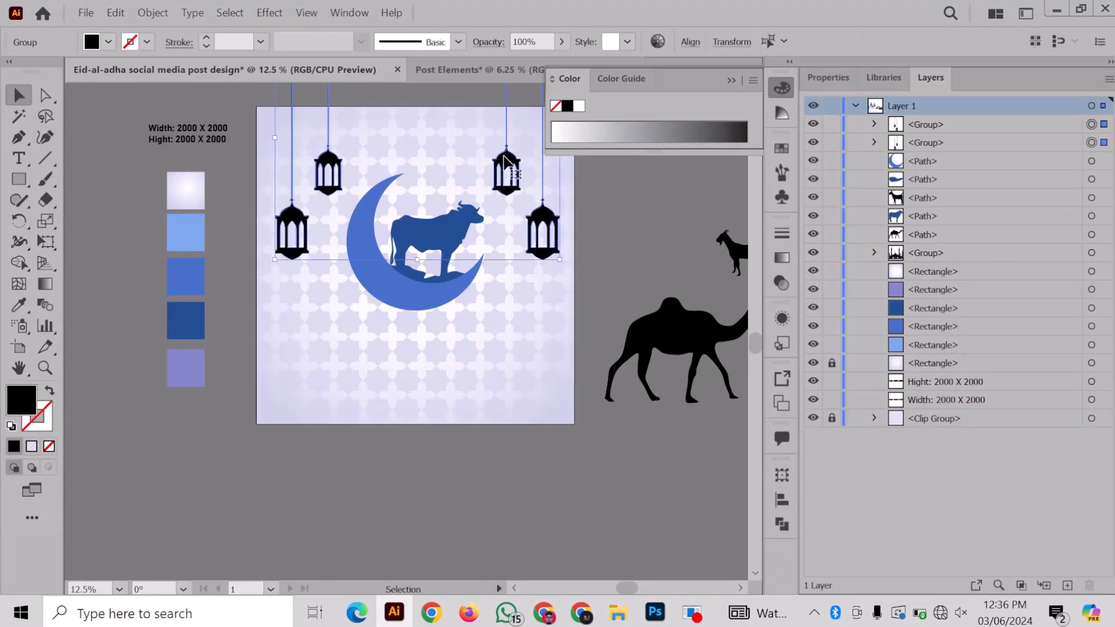
drag(504, 161, 504, 153)
- Group the crescent, the cow and the ground shape, and move the group up slightly
click(416, 302)
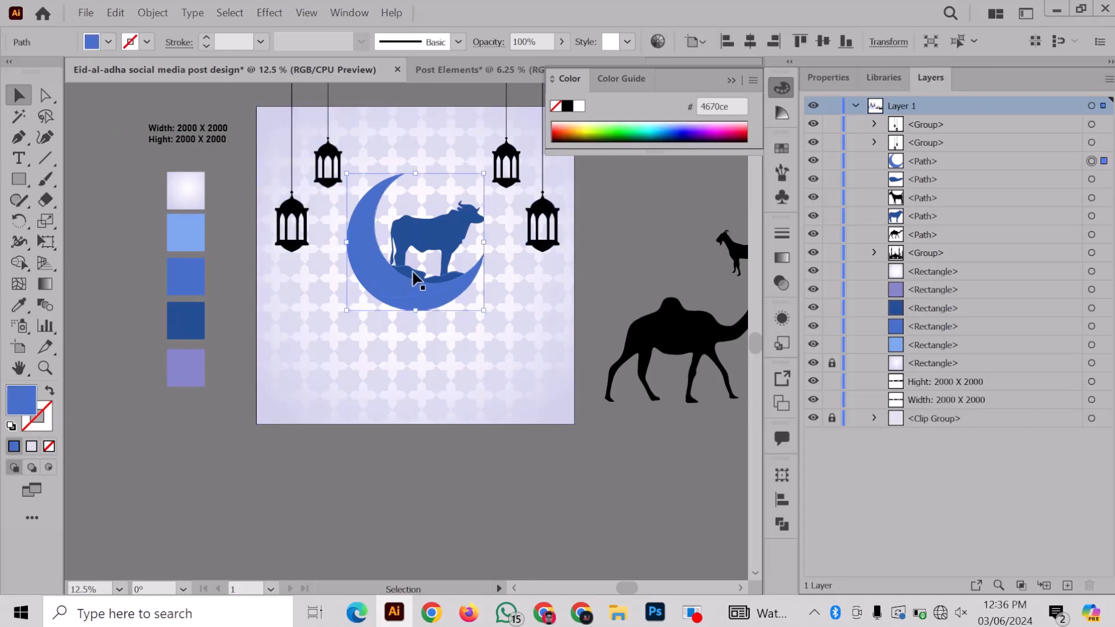
click(422, 244)
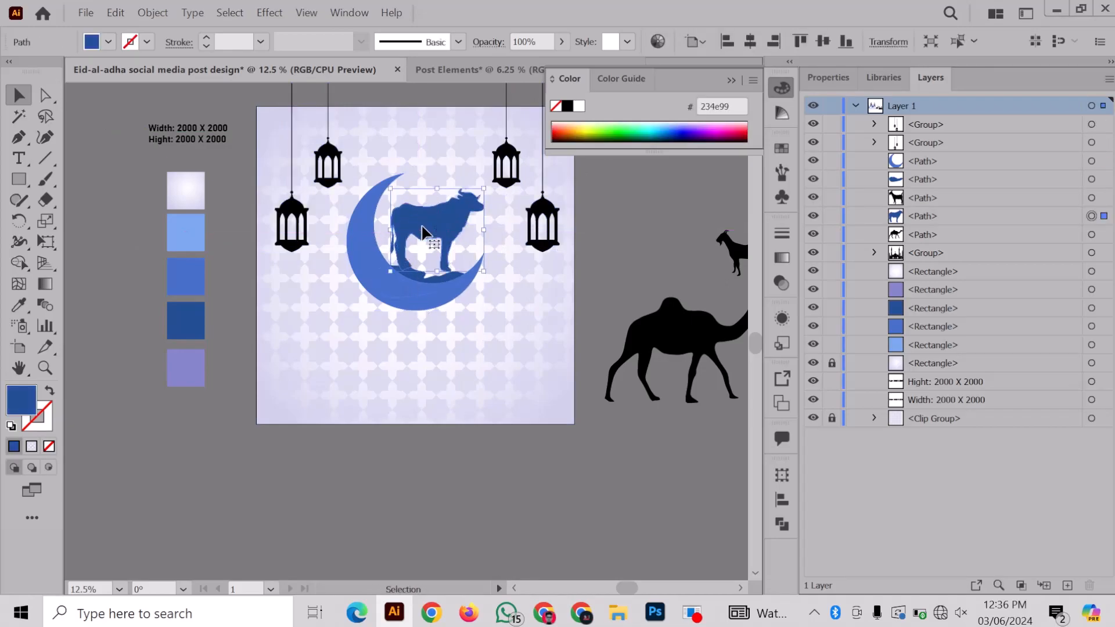
shift+click(417, 273)
shift+click(365, 258)
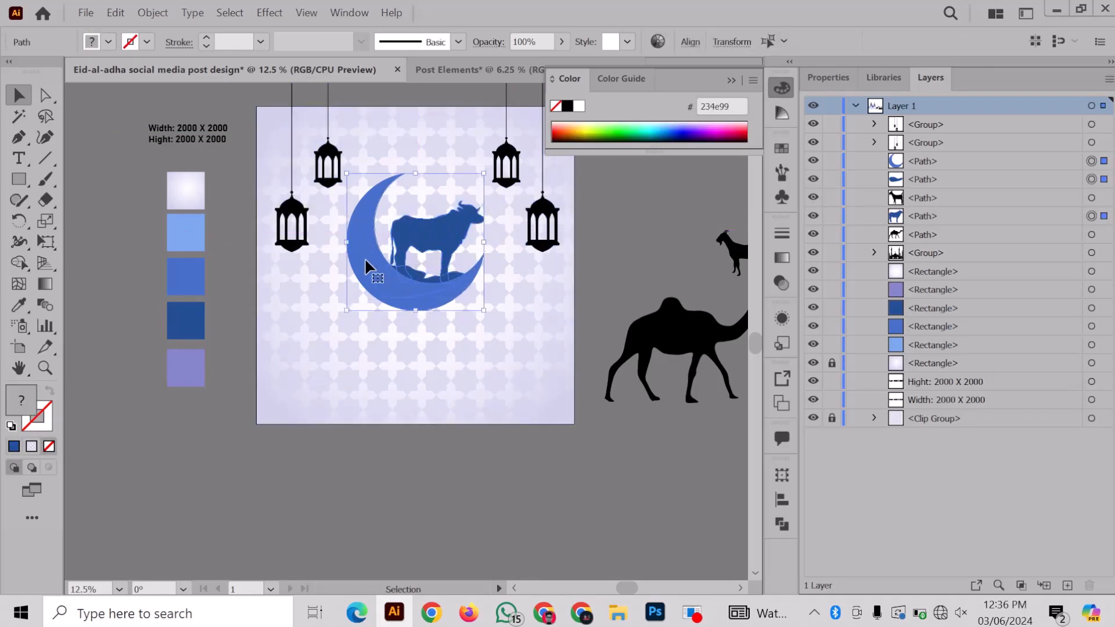
right_click(365, 257)
click(410, 362)
drag(418, 239, 418, 228)
- Move the mosque silhouette onto the artboard and enlarge it to slightly wider than the artboard, with its base below the lower edge
key(ctrl+minus)
click(667, 354)
drag(667, 354, 405, 353)
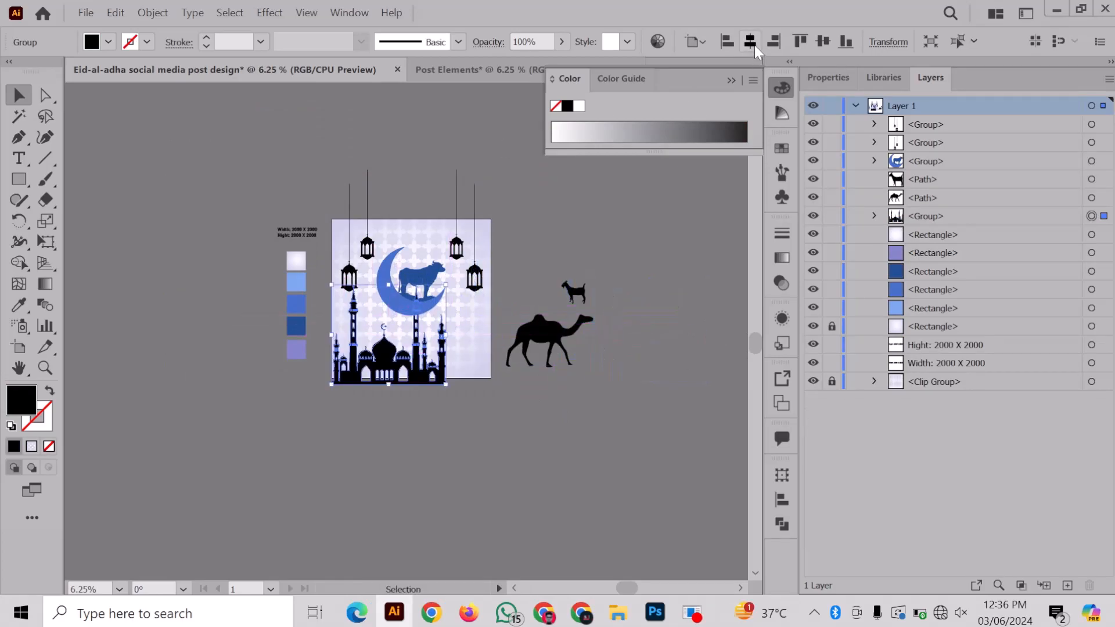
key(ctrl+plus)
drag(524, 435, 566, 482)
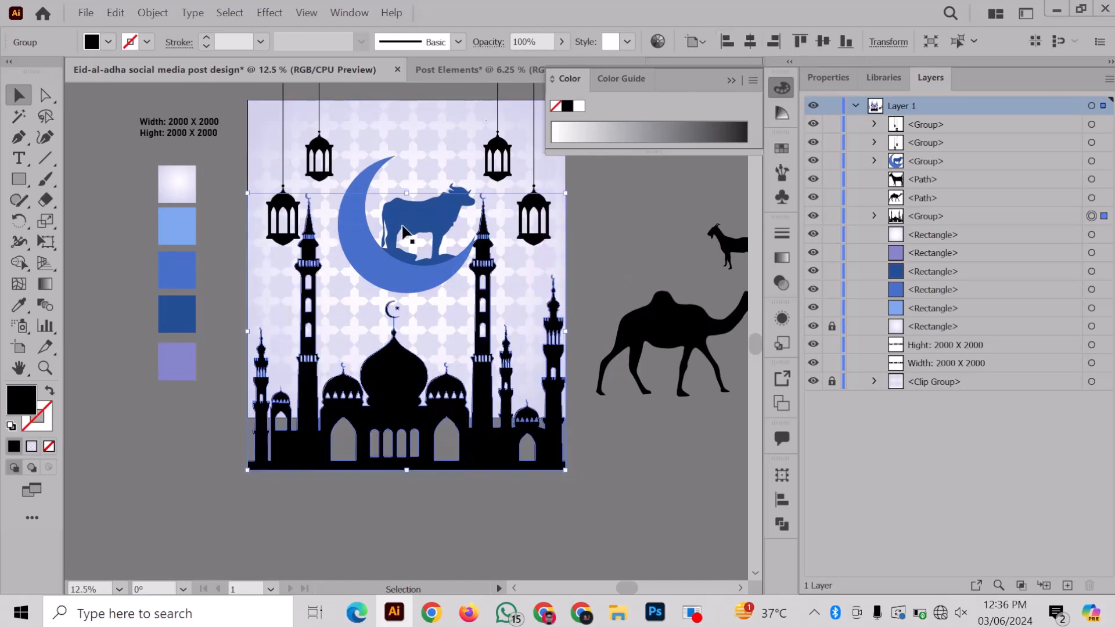
drag(386, 403, 388, 370)
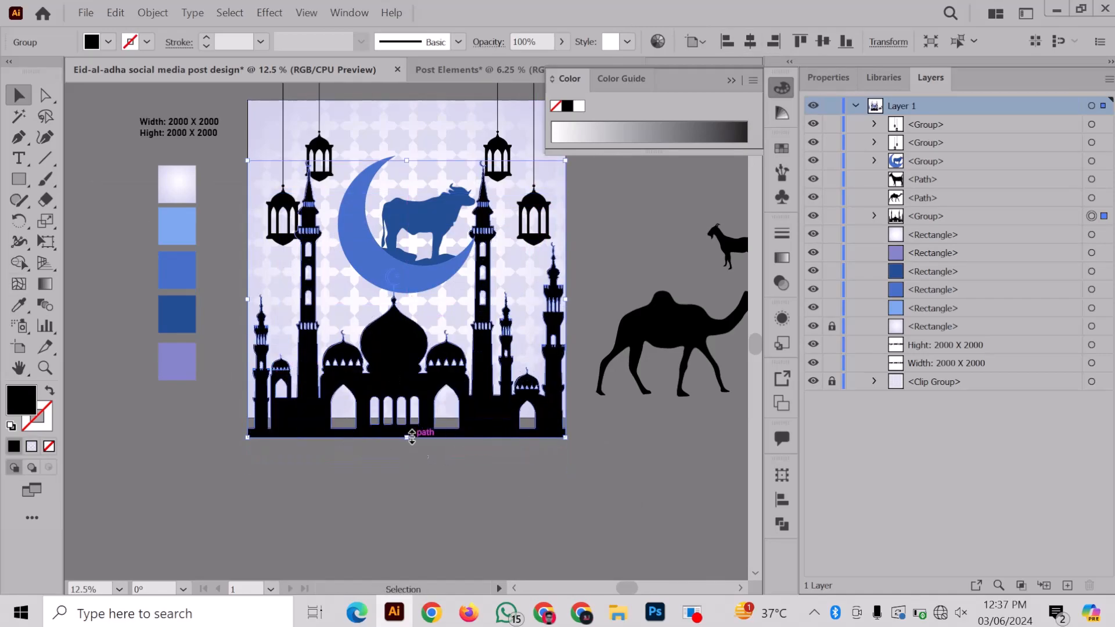
drag(410, 439, 409, 445)
- Fill the mosque silhouette with the purple swatch colour 8585cc and set its opacity to 15%
click(19, 308)
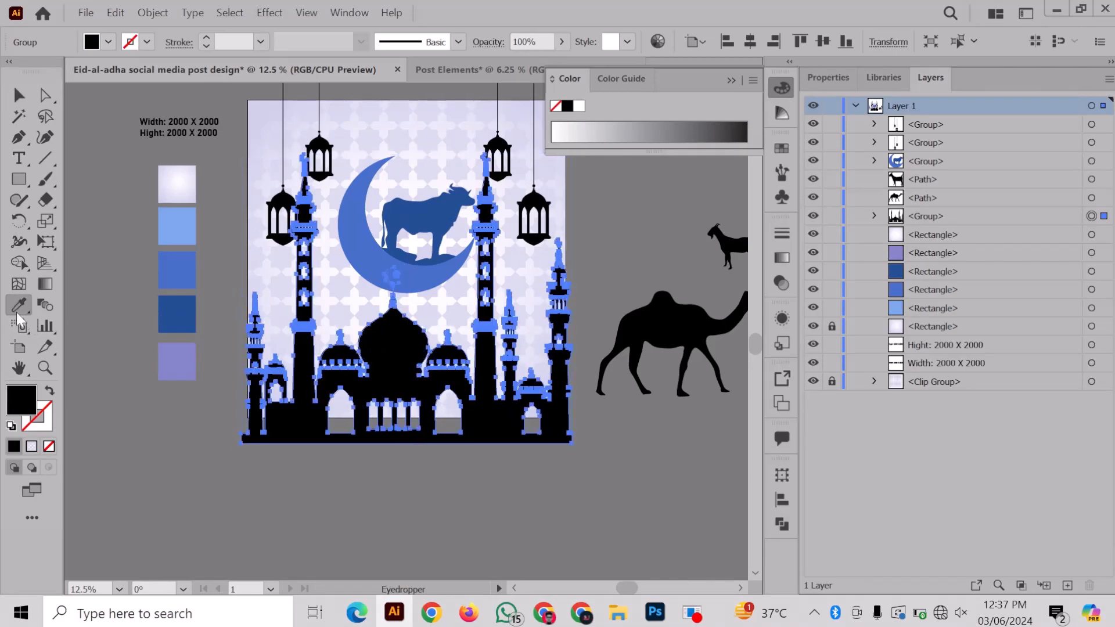
click(186, 351)
click(18, 96)
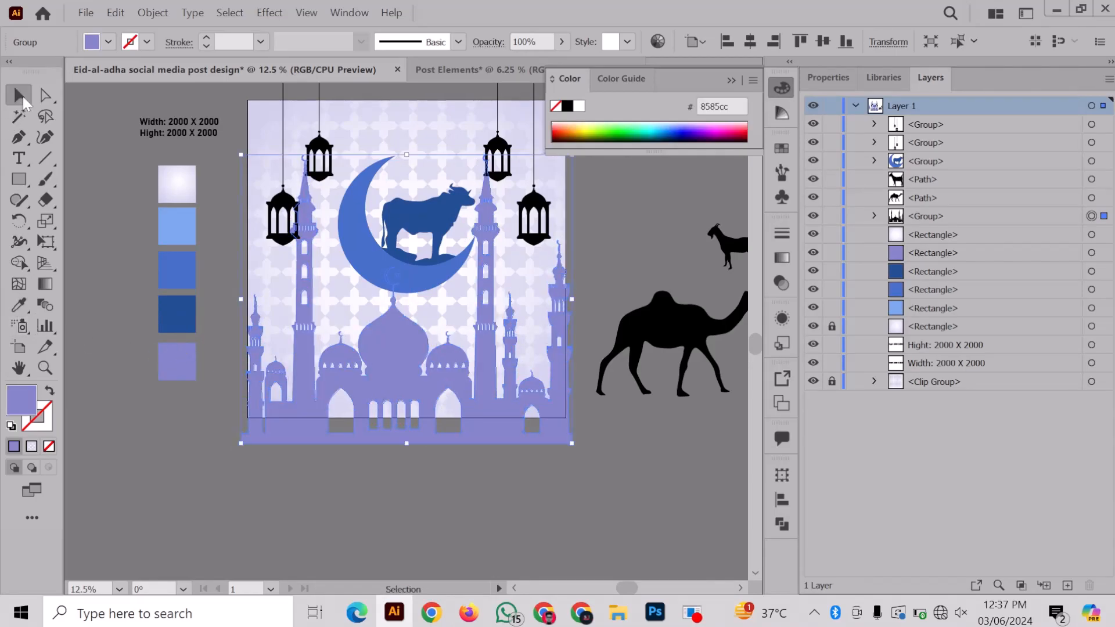
click(531, 44)
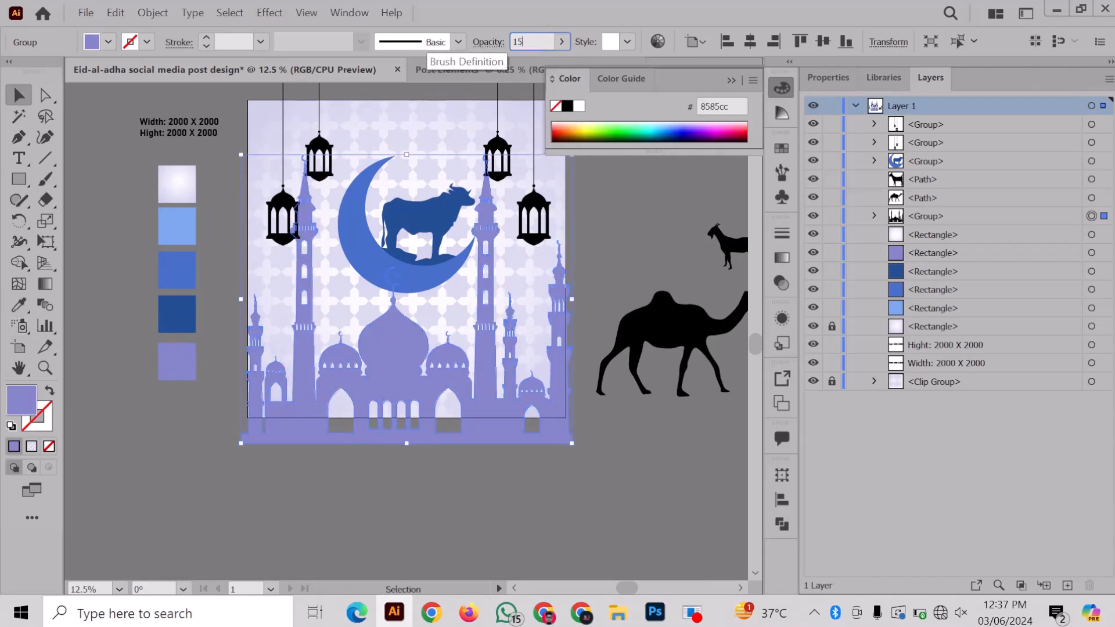
text(15)
key(Return)
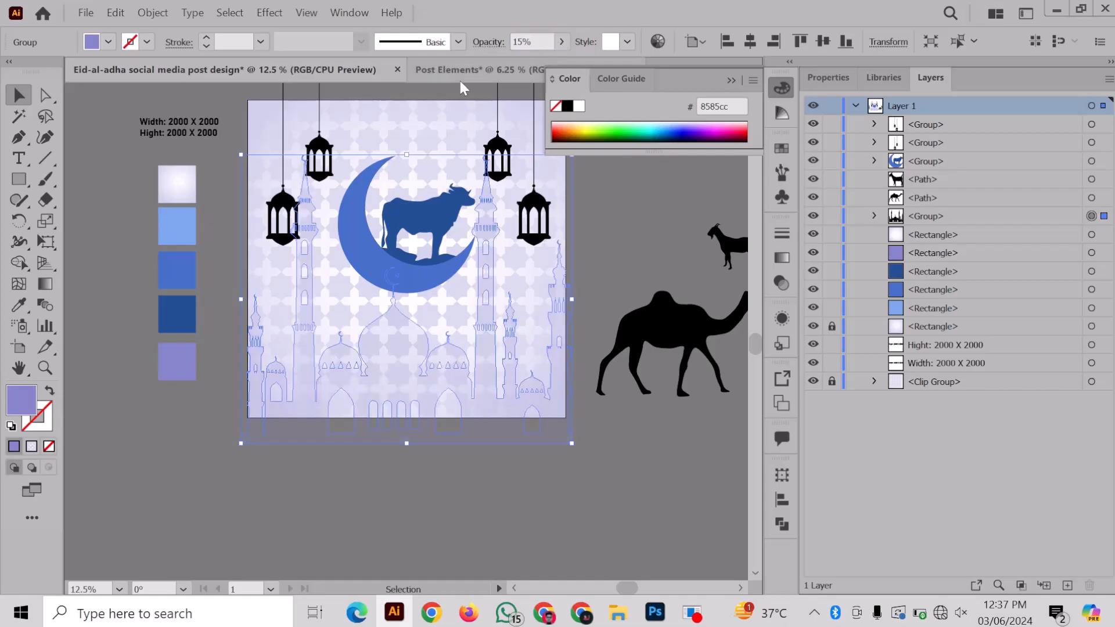
click(419, 481)
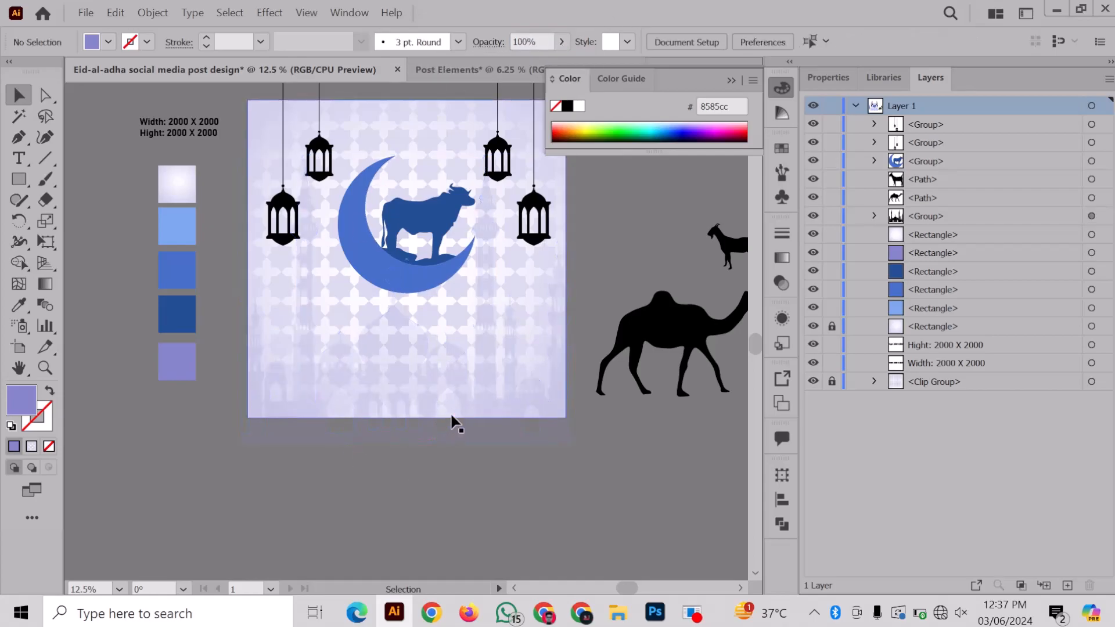
- Fill the mosque silhouette with the dark blue swatch colour 234e99 and reduce its opacity to 9%
click(465, 437)
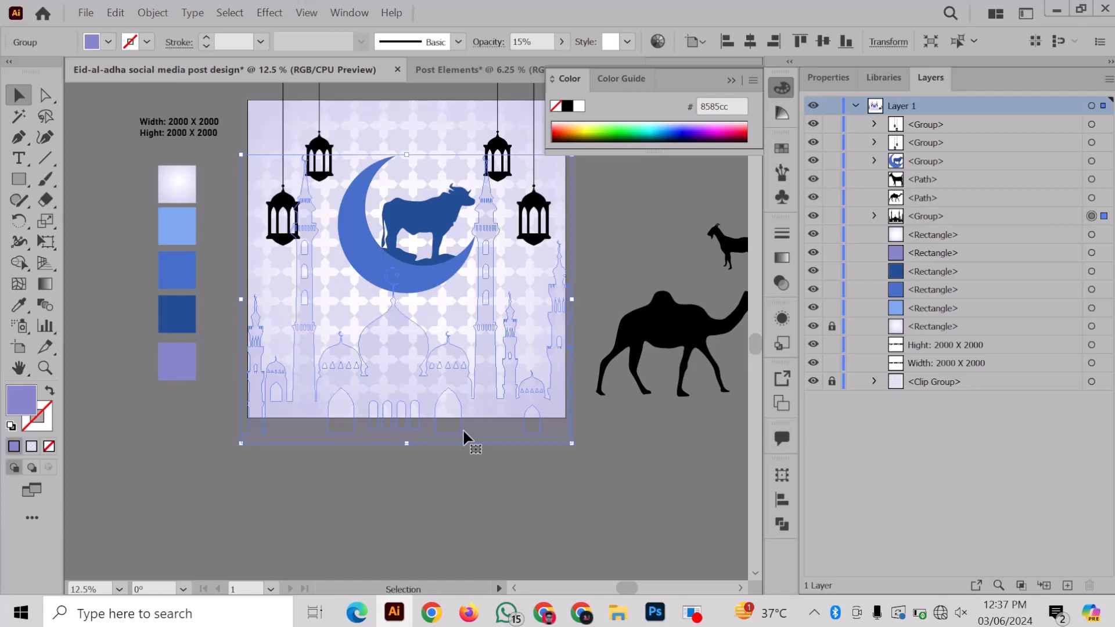
click(20, 305)
click(177, 314)
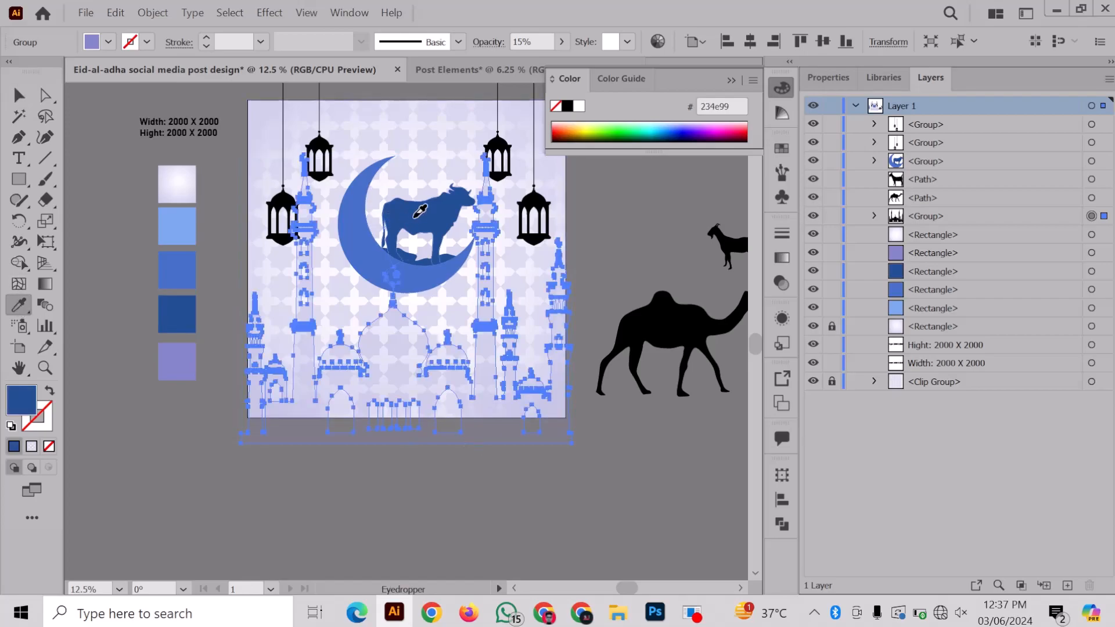
click(518, 40)
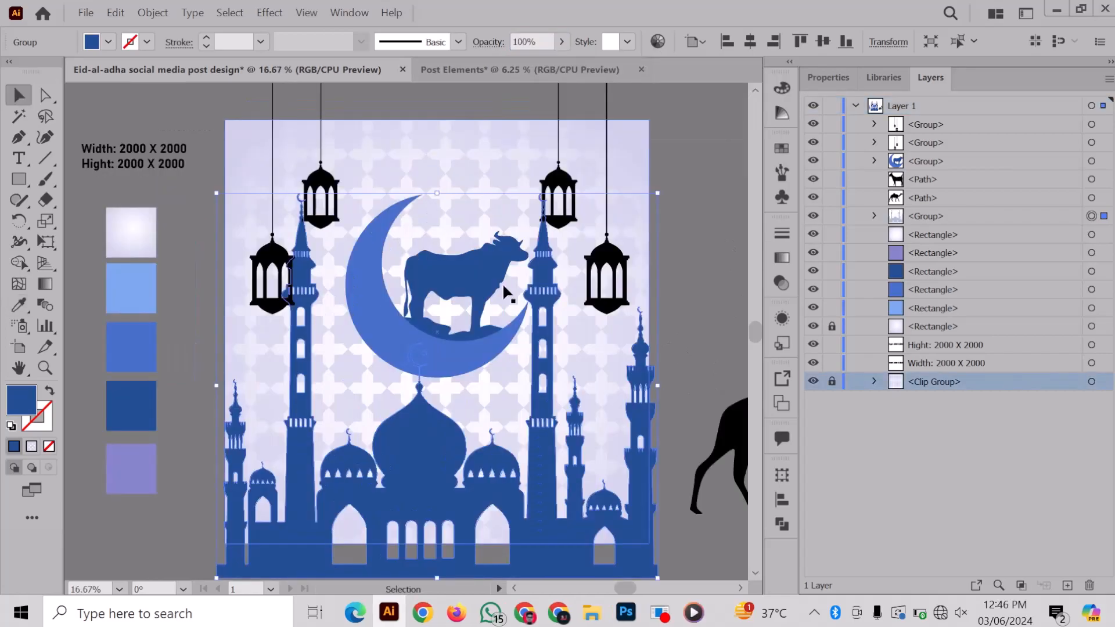
click(562, 42)
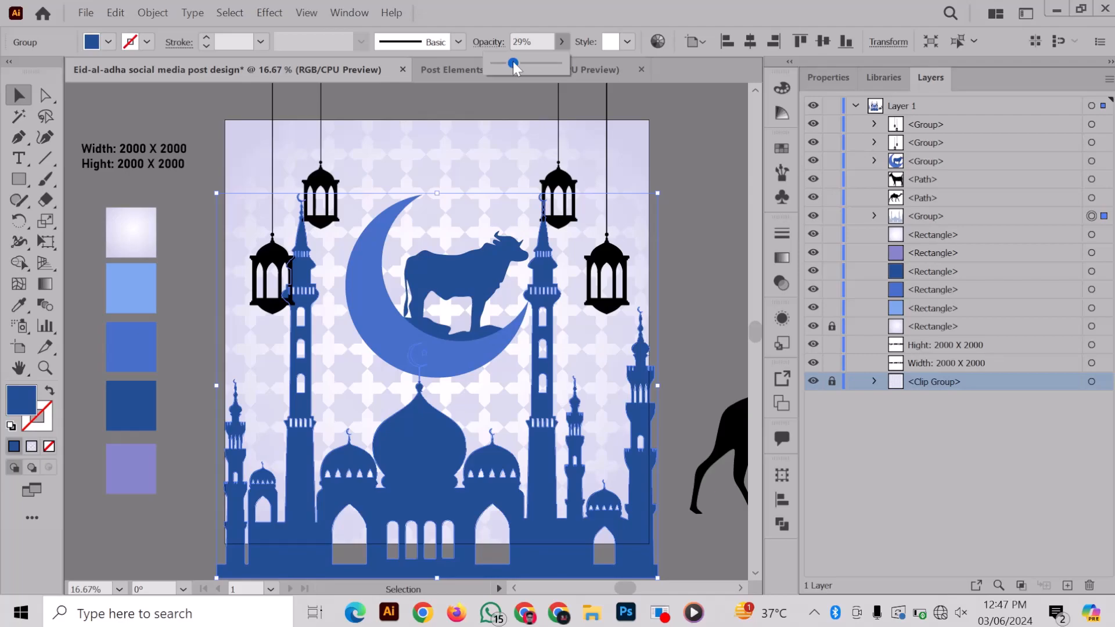
click(513, 61)
drag(513, 61, 506, 64)
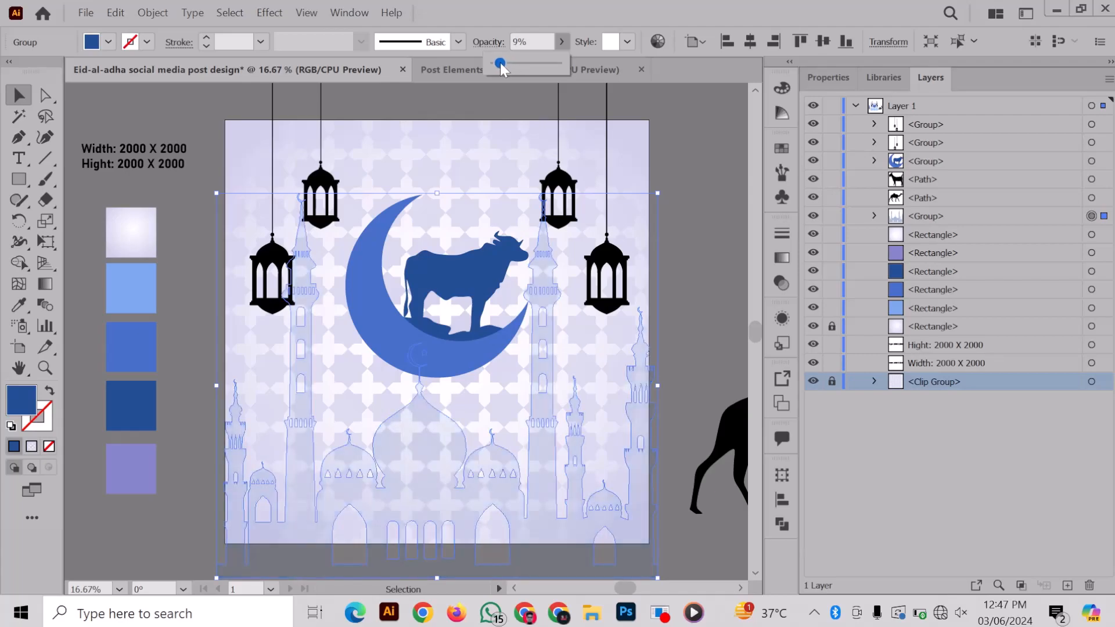
click(168, 205)
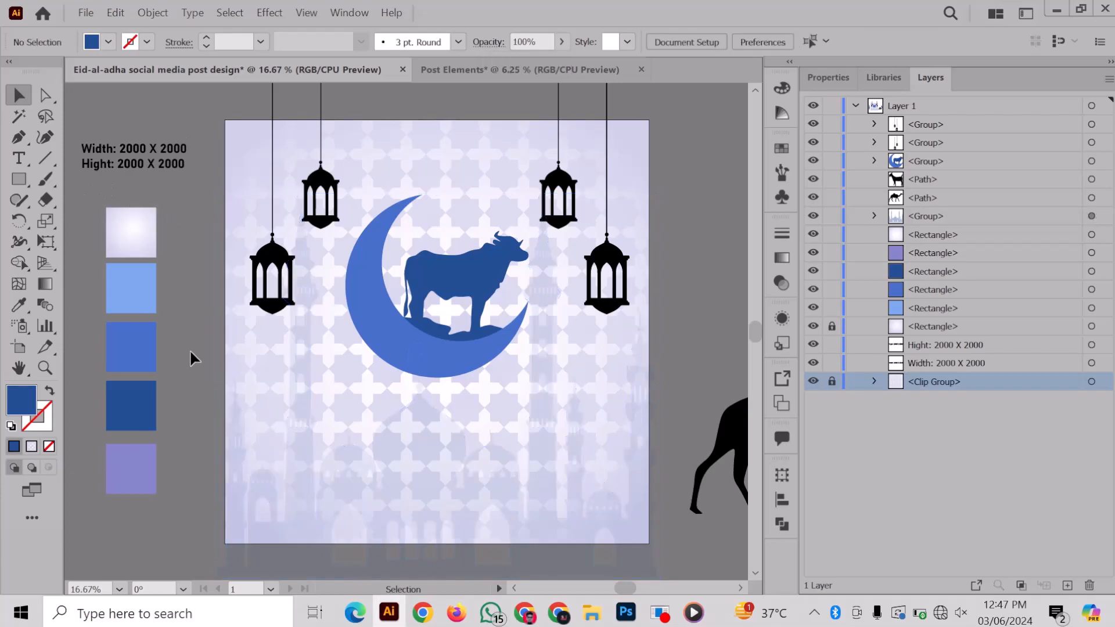
- Ungroup the left and right lantern pairs so each hanging lantern is a separate group
right_click(269, 264)
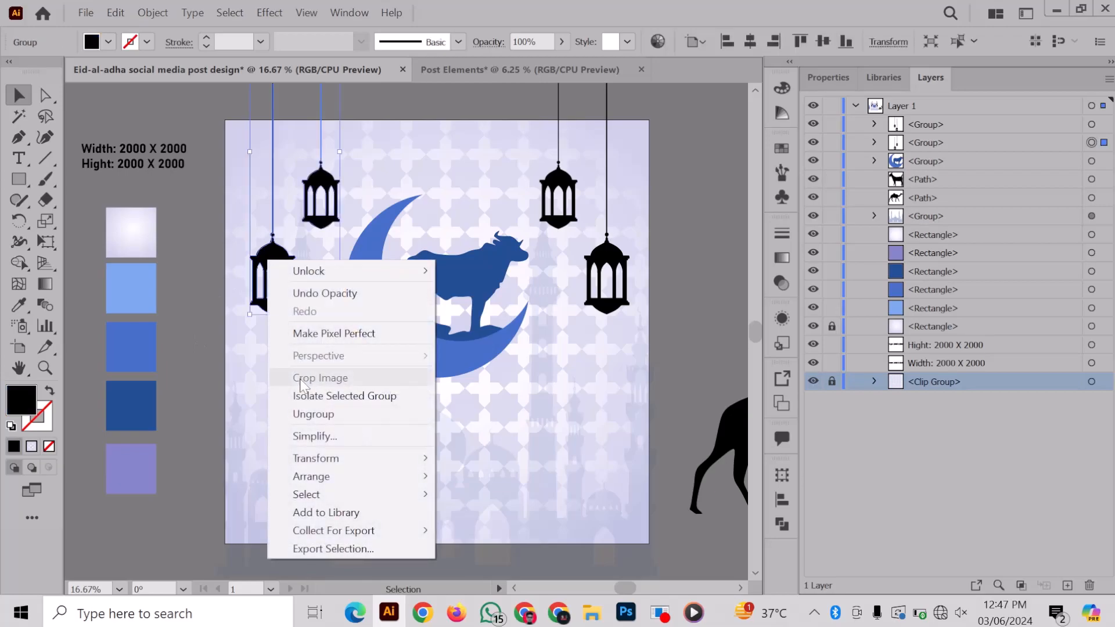
click(302, 414)
click(566, 191)
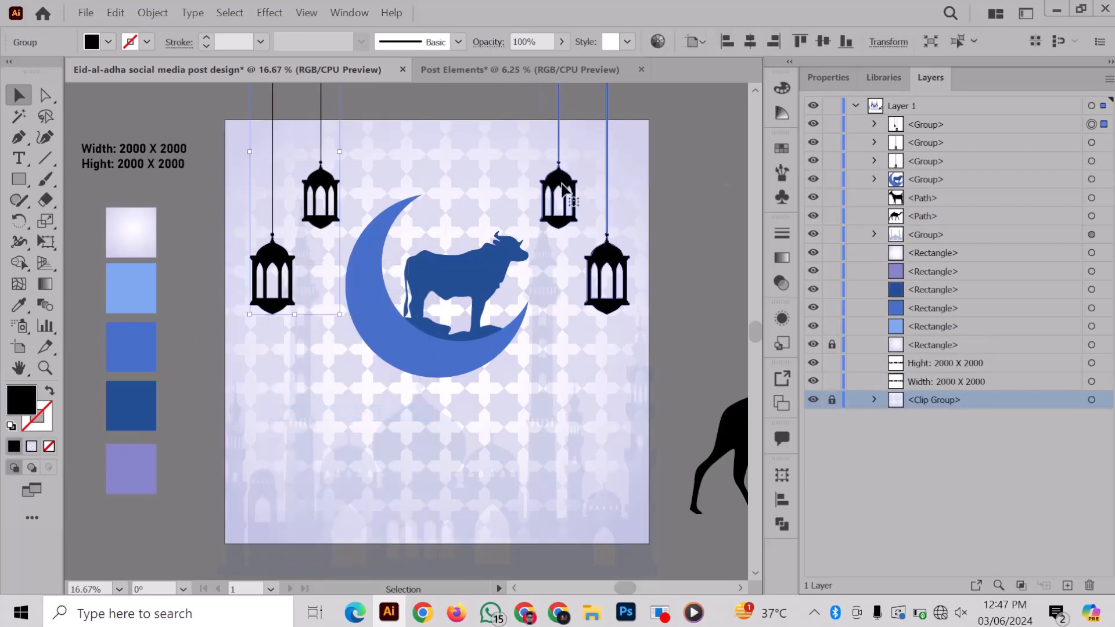
right_click(579, 187)
click(604, 336)
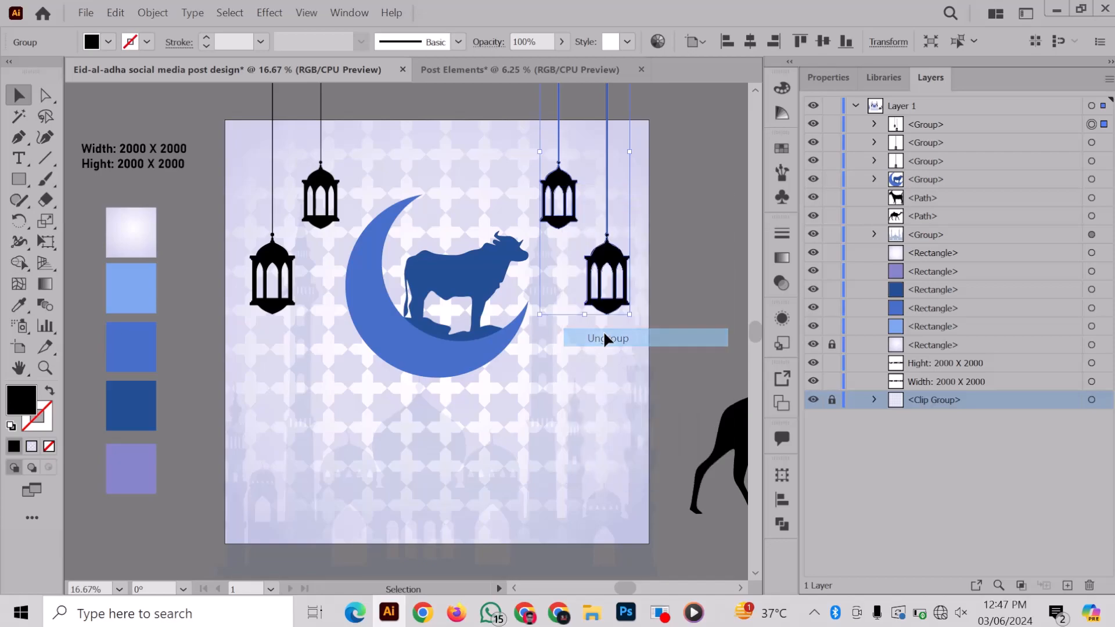
click(667, 243)
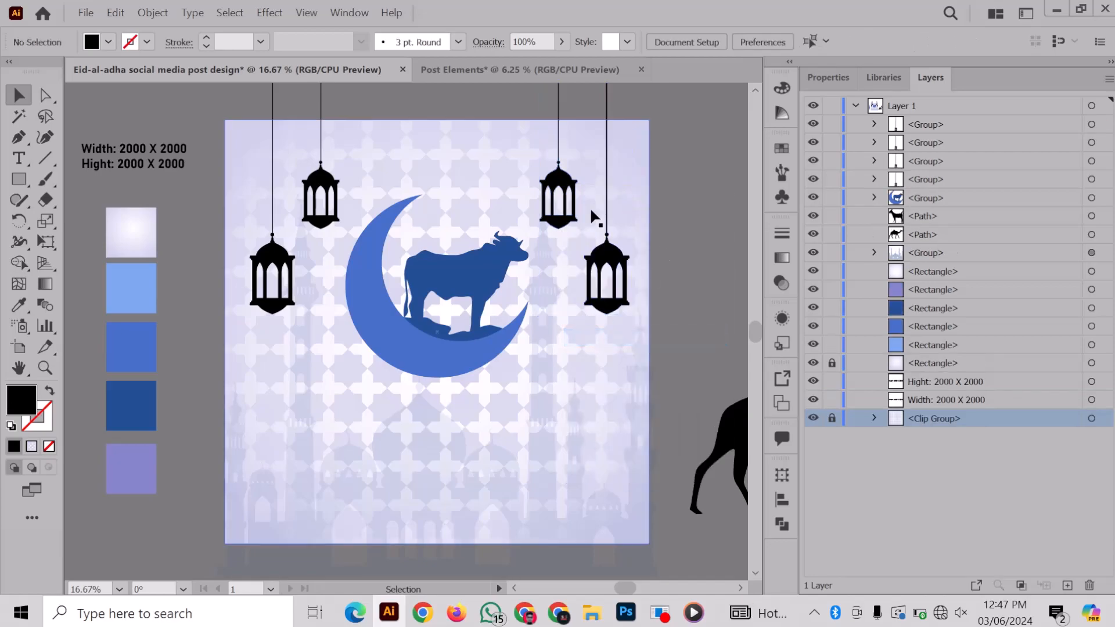
- Colour the large right lantern and the small left lantern with the crescent's medium blue
click(608, 264)
shift+click(328, 181)
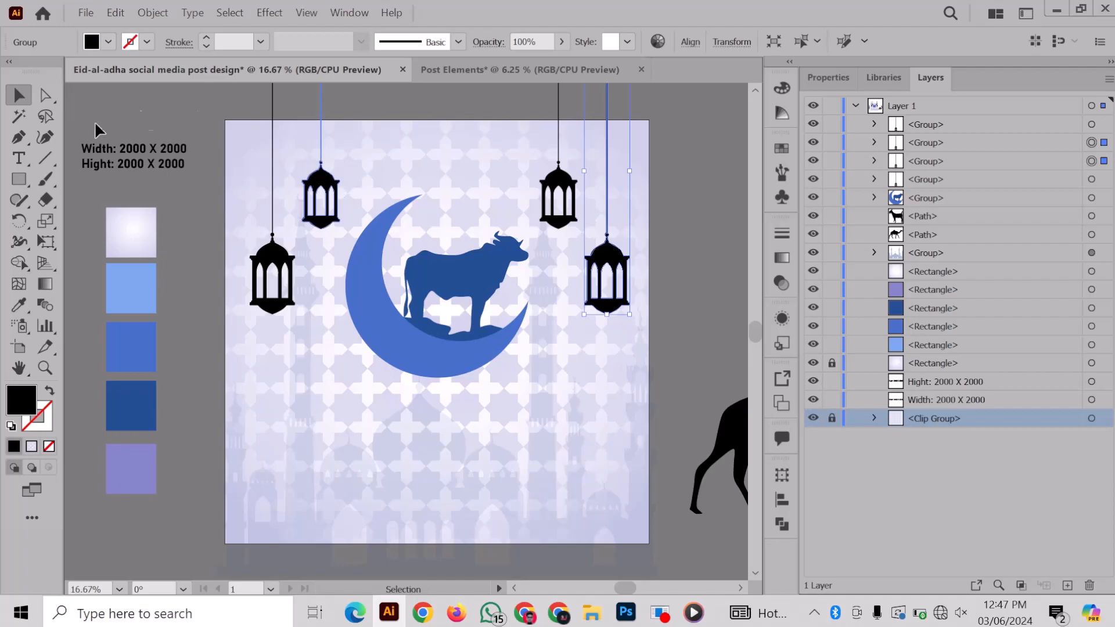
click(19, 305)
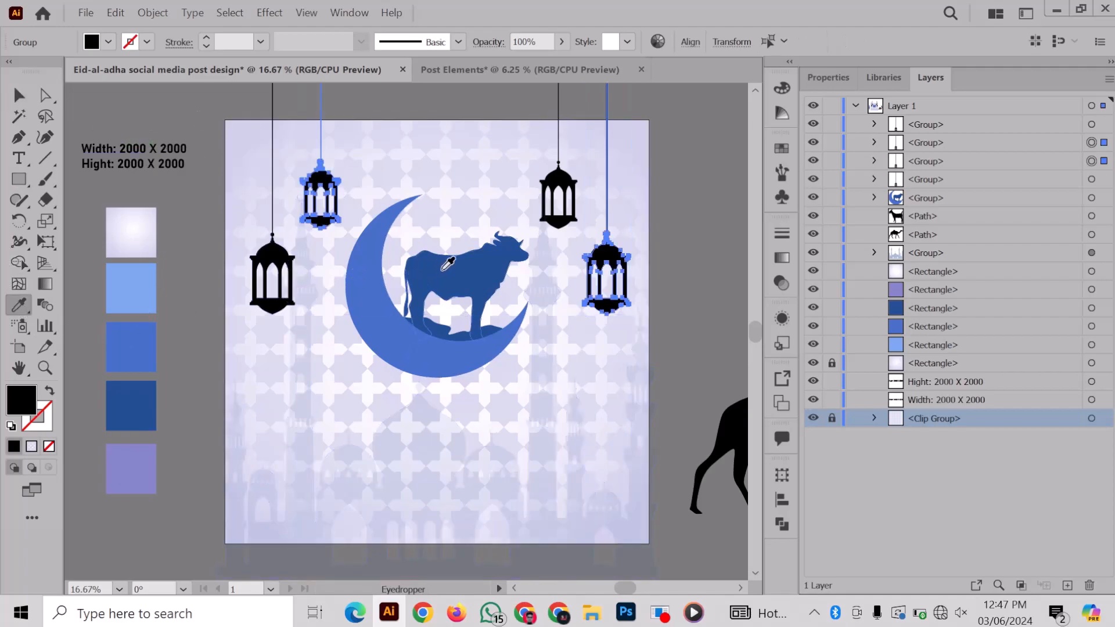
click(388, 273)
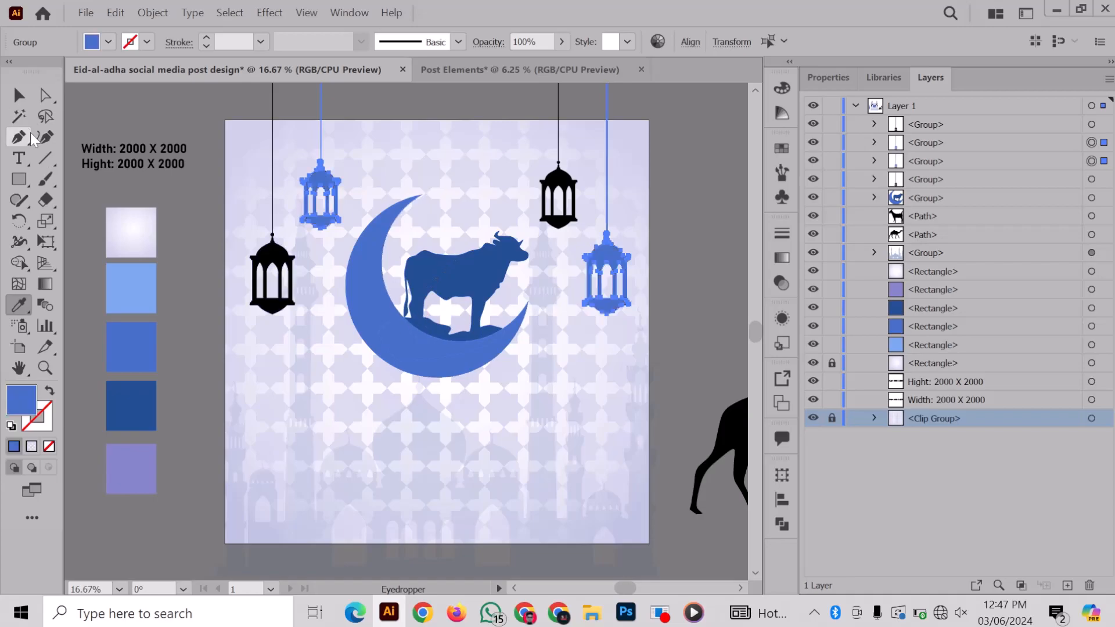
- Colour the large left lantern and the small right lantern with the cow's dark blue
click(19, 94)
click(273, 275)
shift+click(563, 181)
click(19, 304)
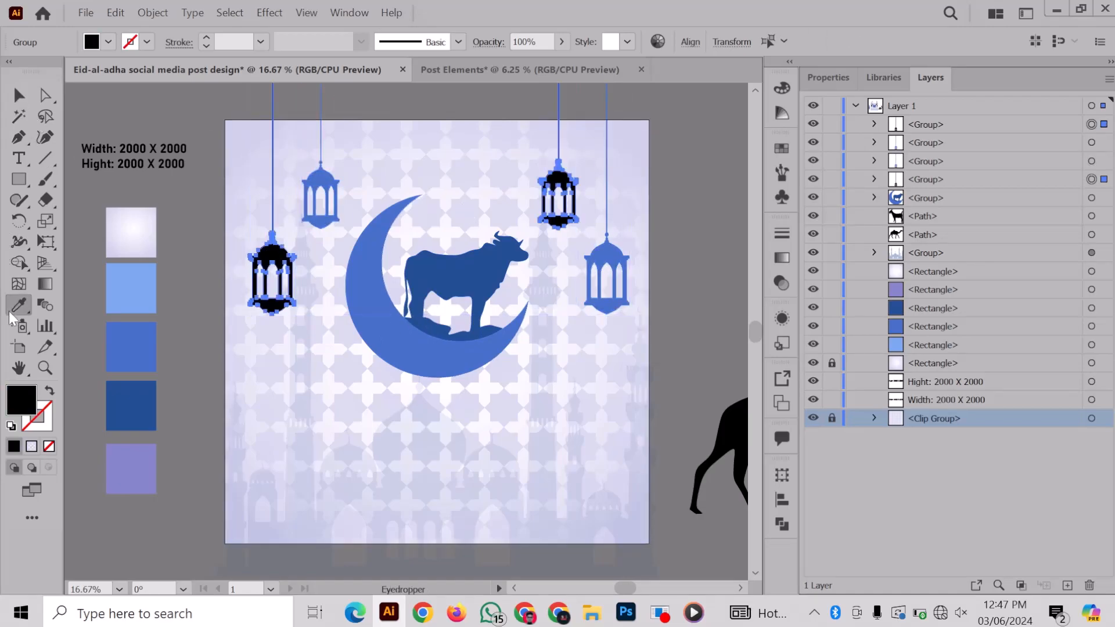
click(425, 286)
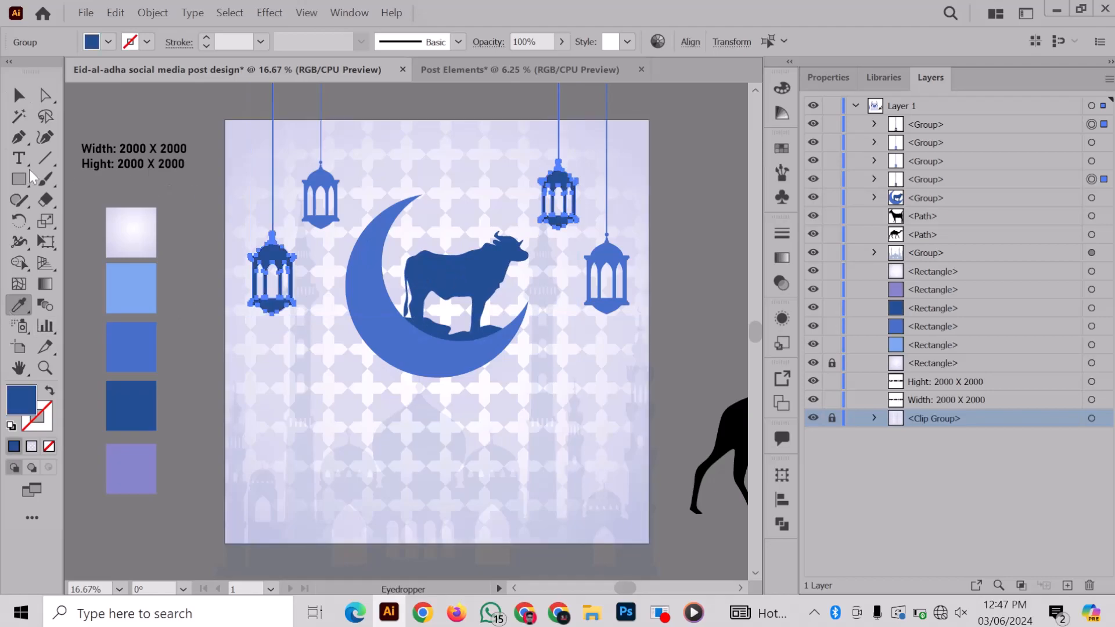
click(20, 95)
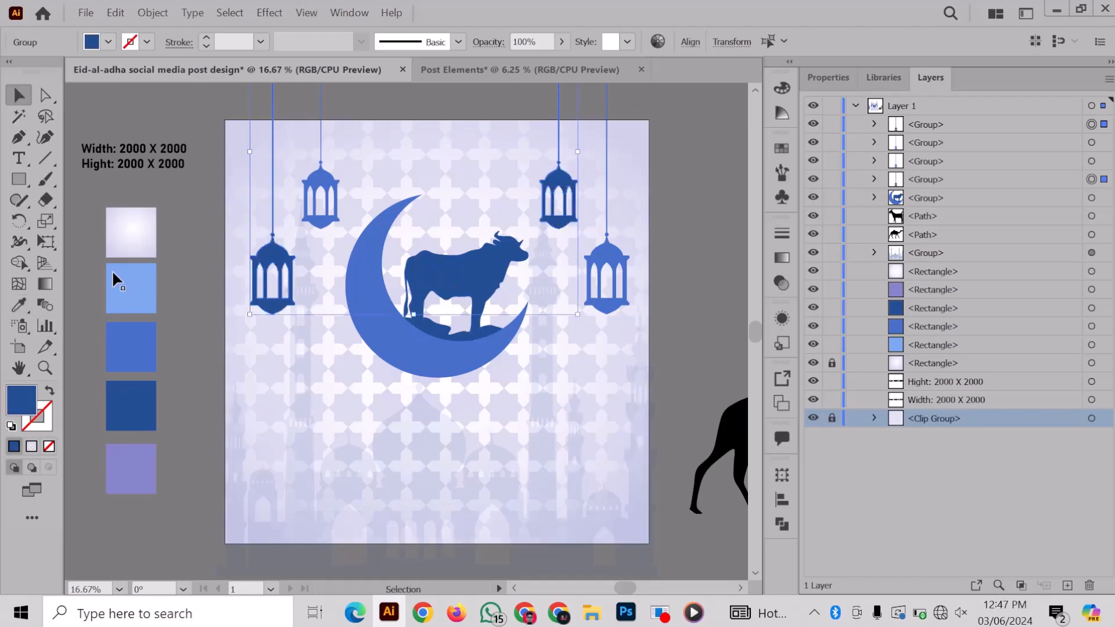
click(189, 349)
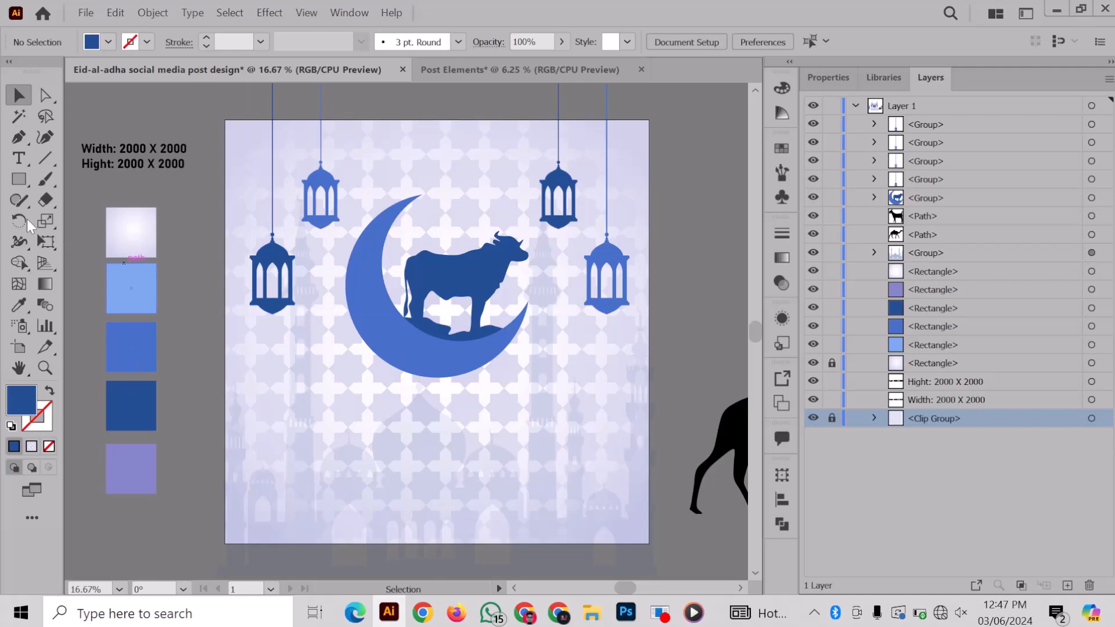
- Draw a closed Pen shape overlapping the crescent's outer left side, with a curved edge running from its upper tip to its lowest point
click(20, 137)
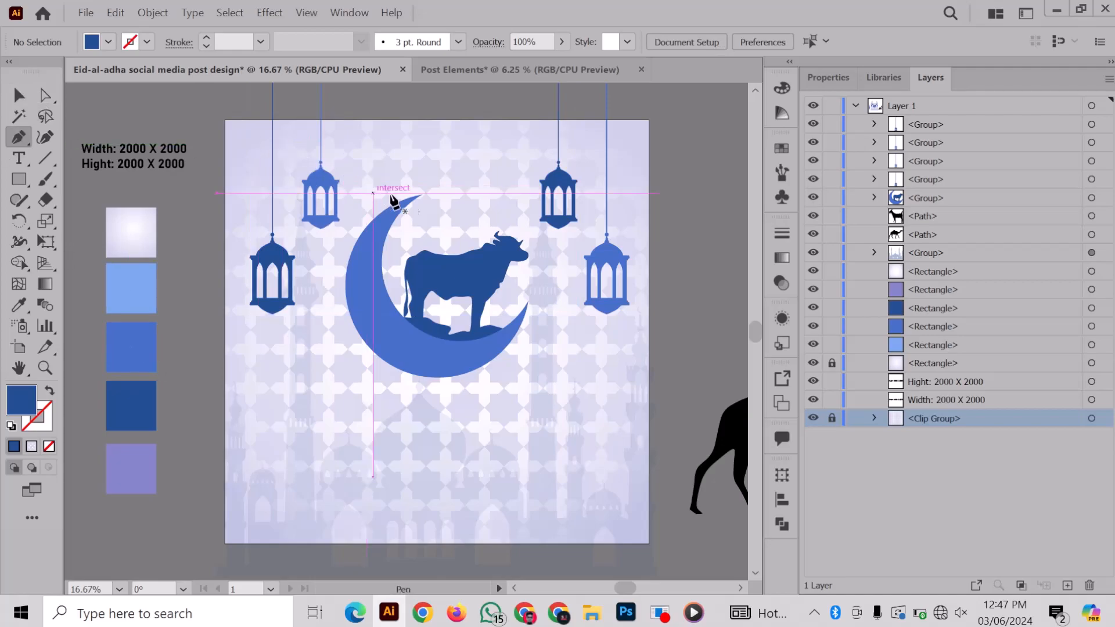
click(423, 195)
click(365, 222)
click(358, 282)
click(350, 340)
drag(350, 340, 352, 348)
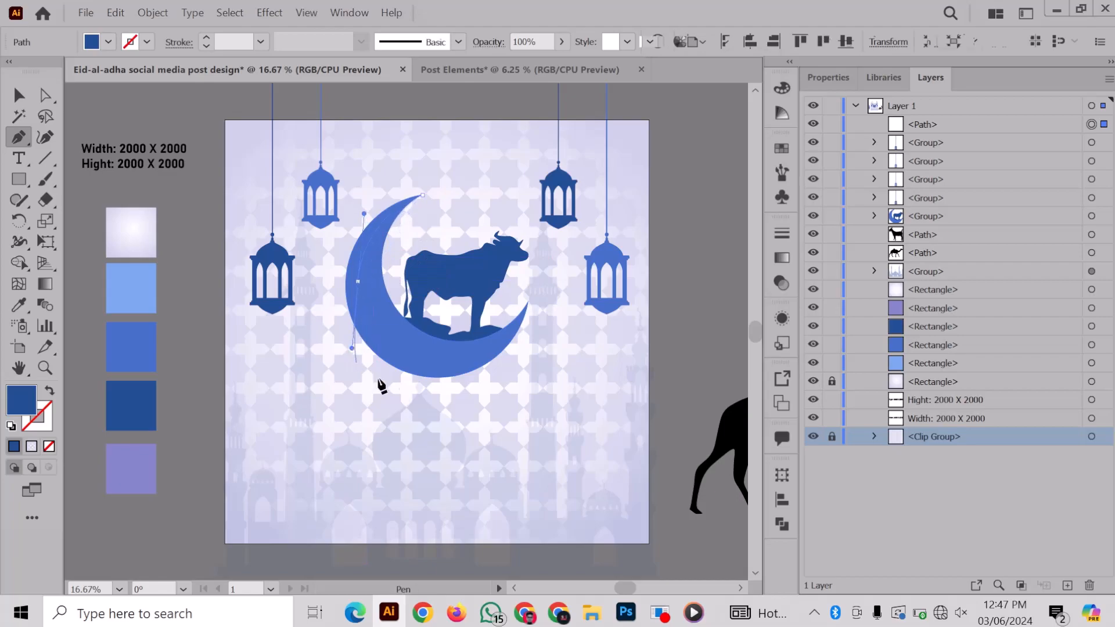
click(440, 379)
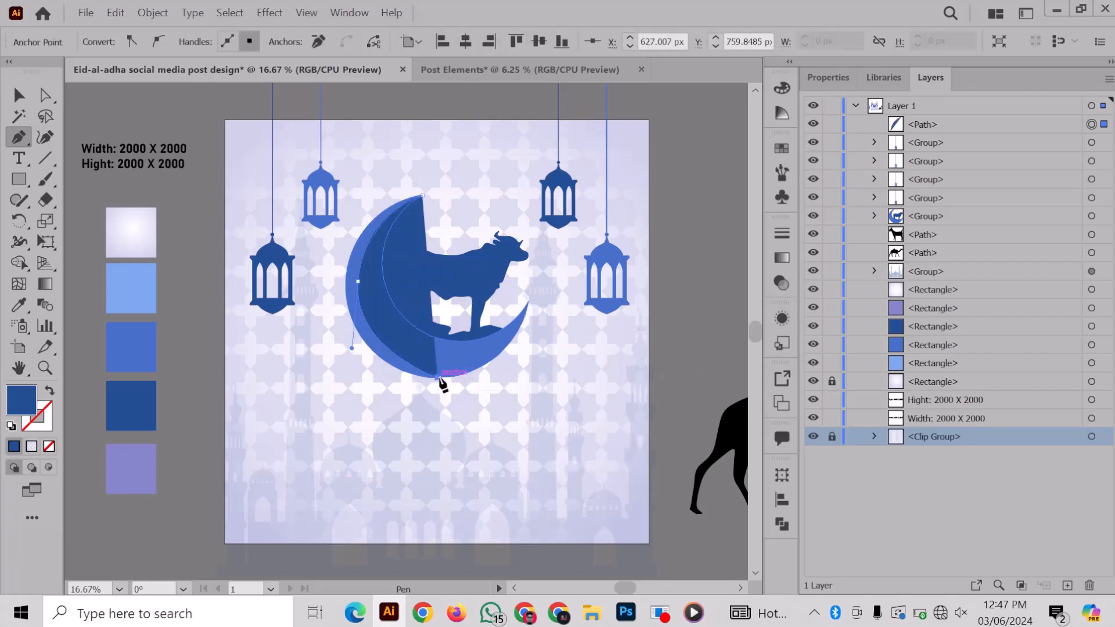
click(325, 383)
click(334, 192)
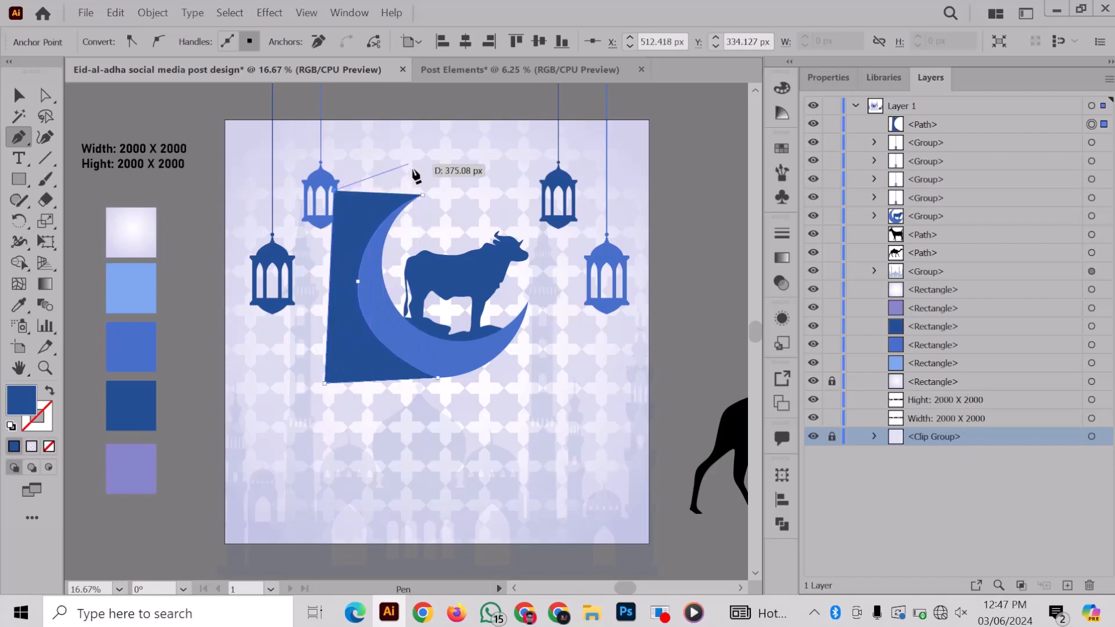
drag(423, 196, 439, 205)
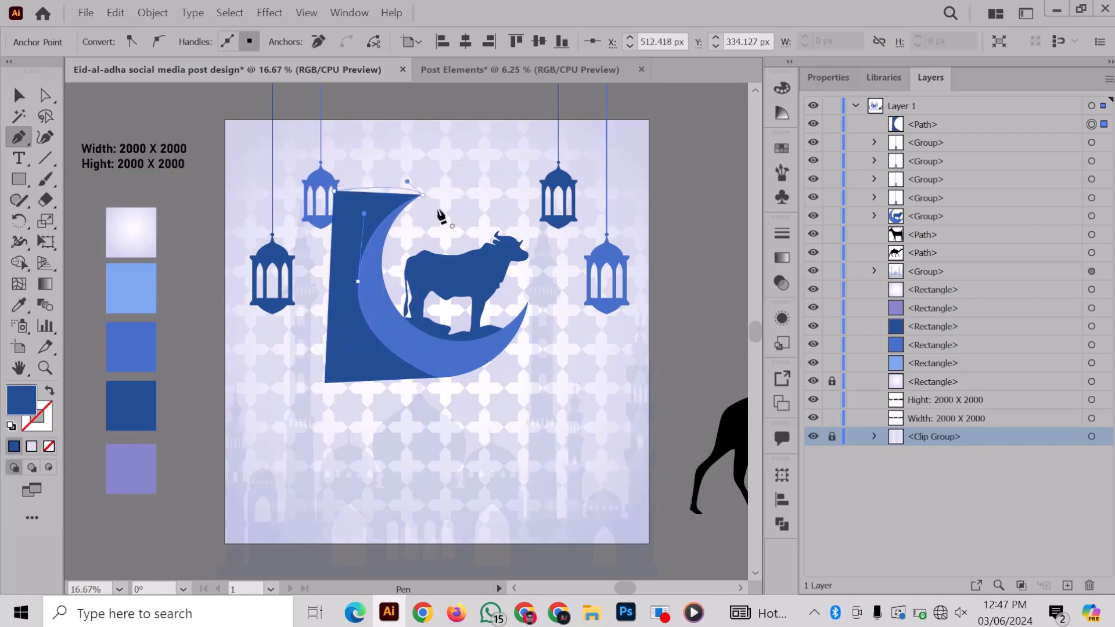
- Fill the new shape beside the crescent with the light blue swatch colour
click(17, 307)
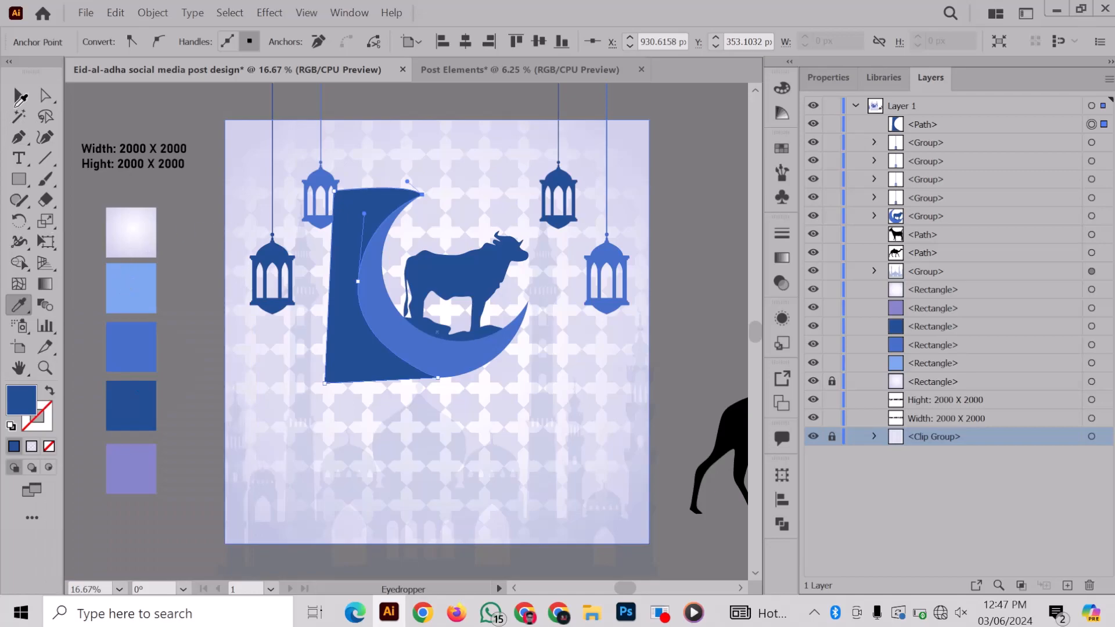
click(126, 267)
click(18, 95)
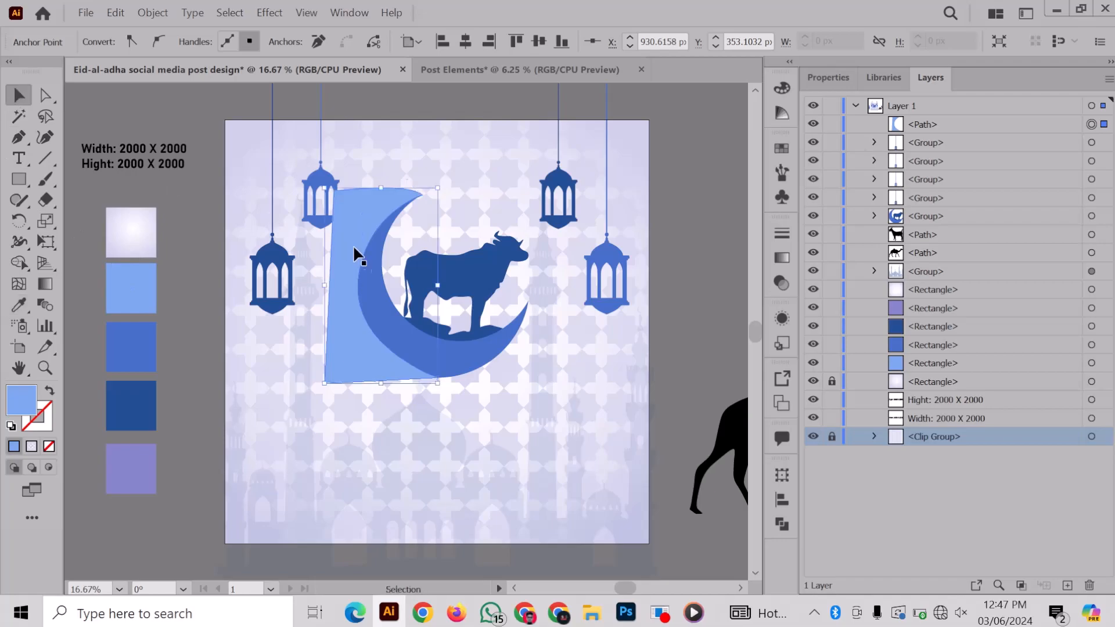
- Trim off the part of the light blue shape outside the crescent with Shape Builder, leaving a highlight along its outer edge
shift+click(397, 328)
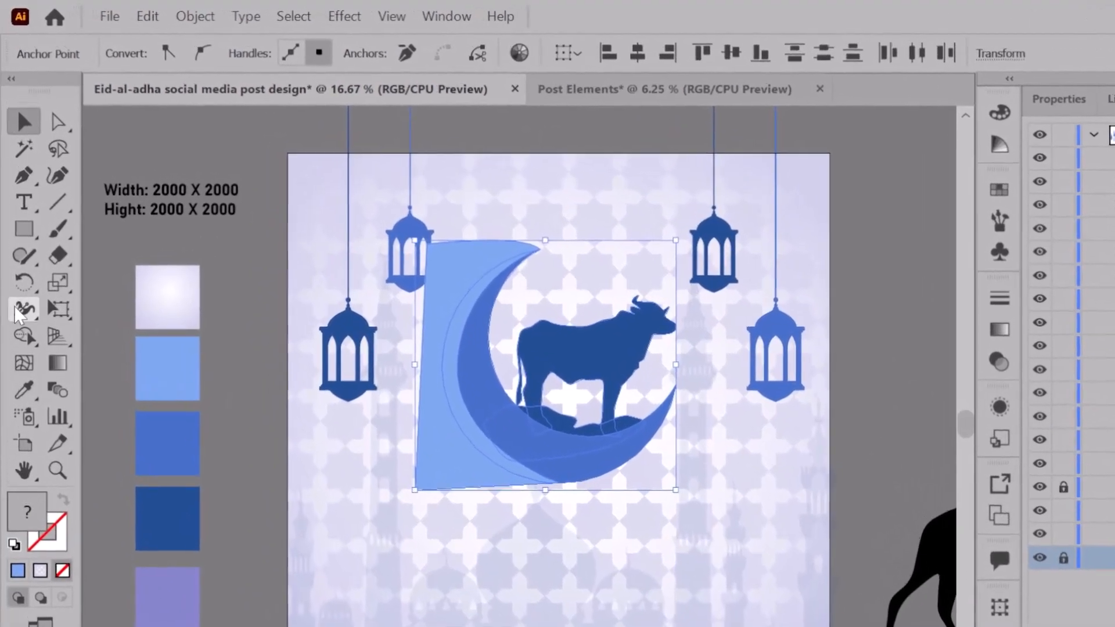
click(24, 337)
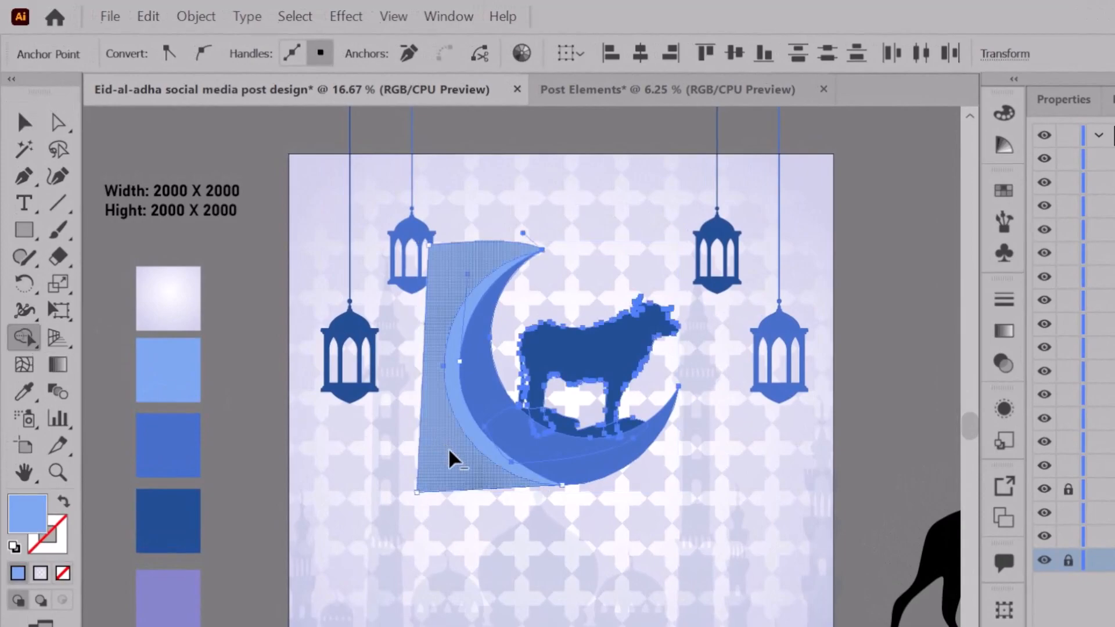
alt+click(433, 433)
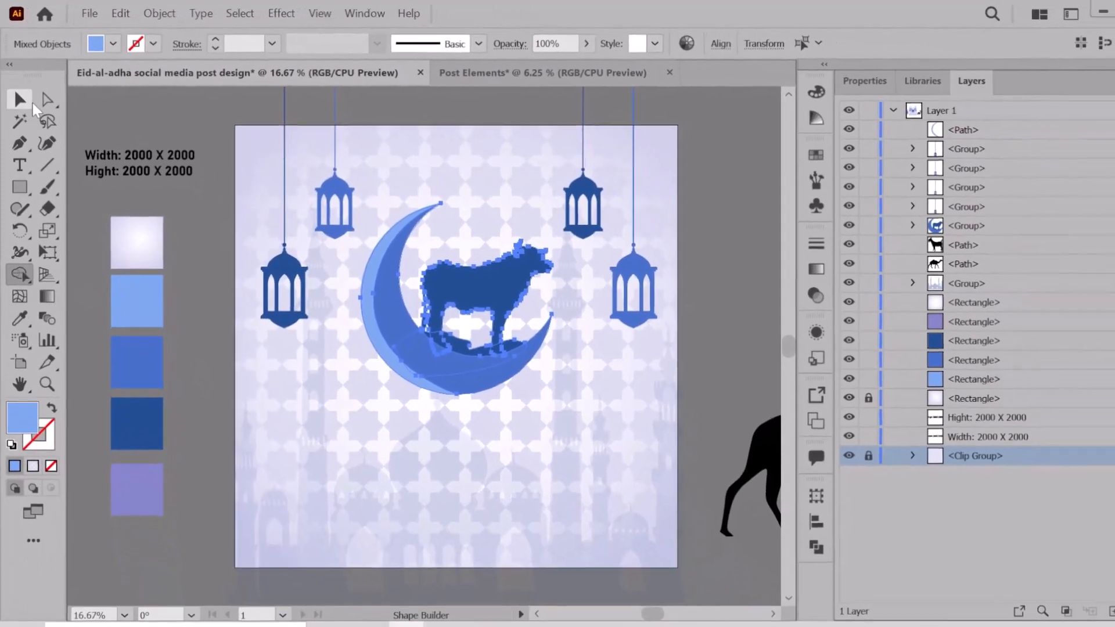
click(29, 124)
click(131, 166)
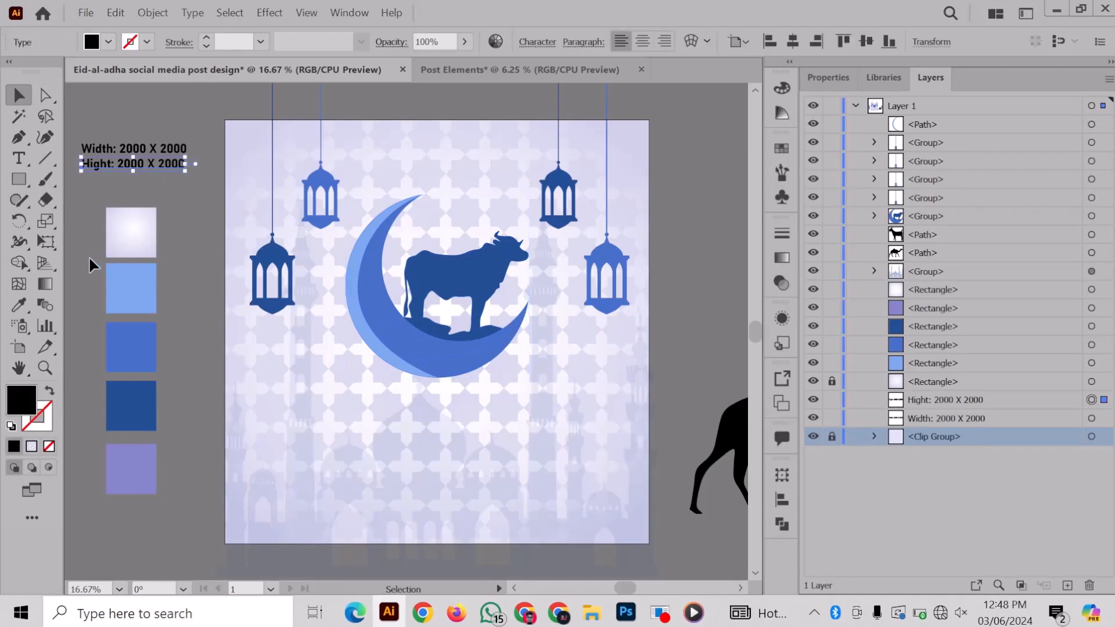
click(90, 259)
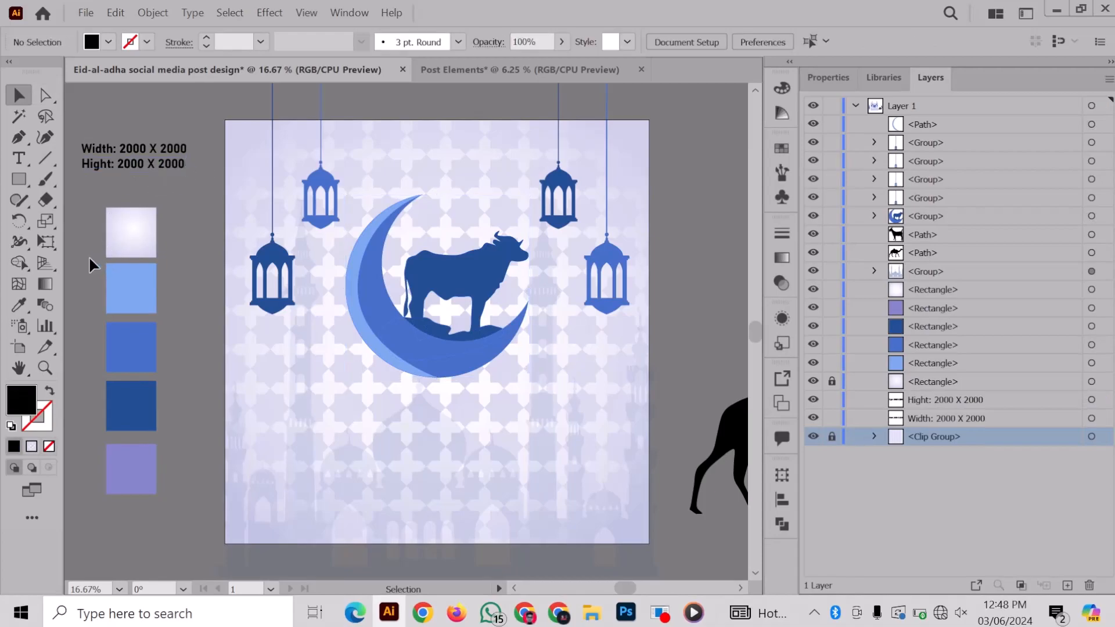
- Add the text "Eid al-Fitr" on the empty canvas below the artboard
click(19, 158)
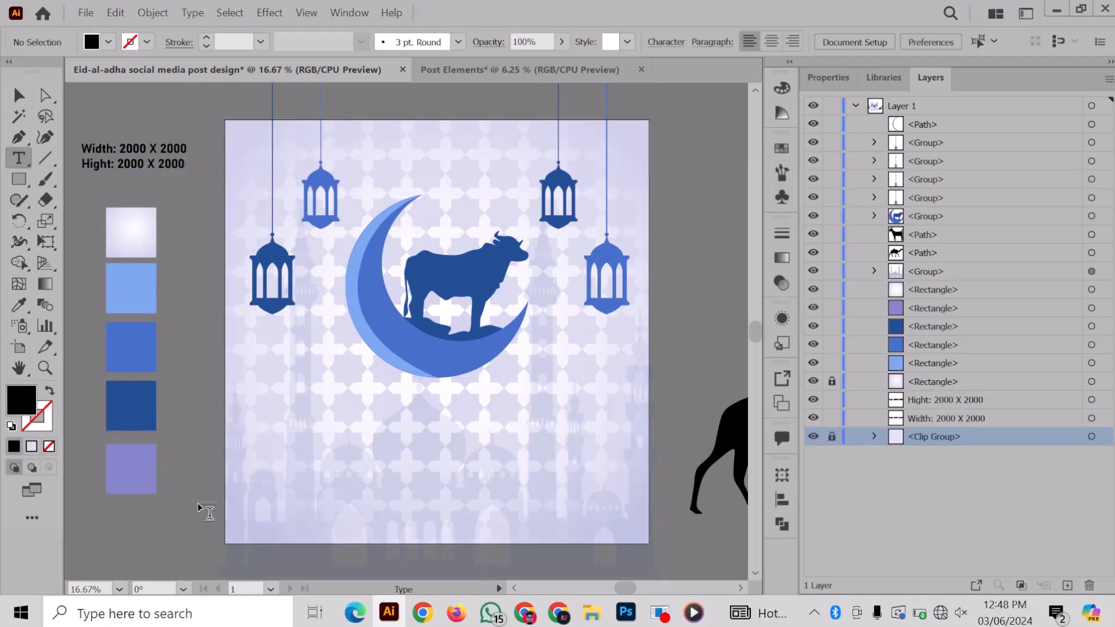
scroll(354, 463, down, 3)
click(362, 480)
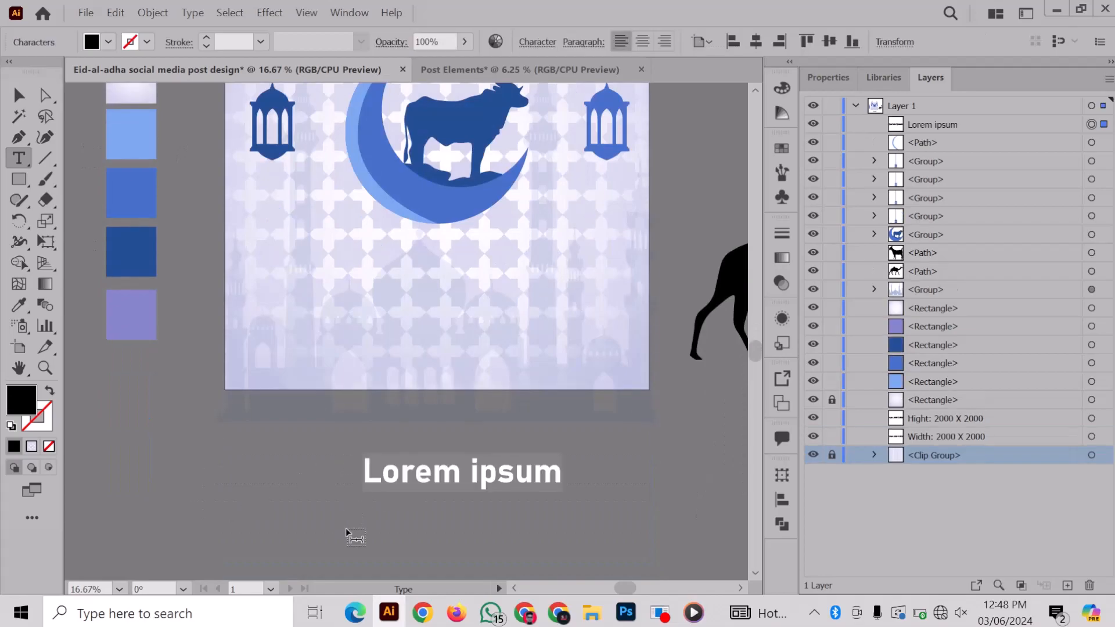
text(Eid al-)
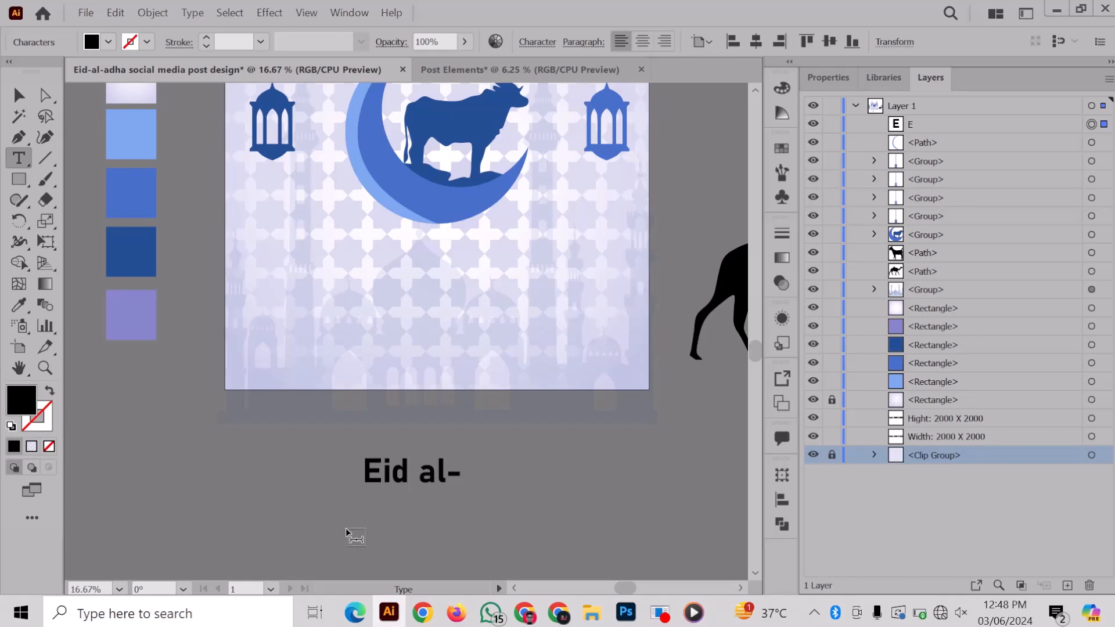
text(Fite)
key(BackSpace)
text(r)
click(18, 98)
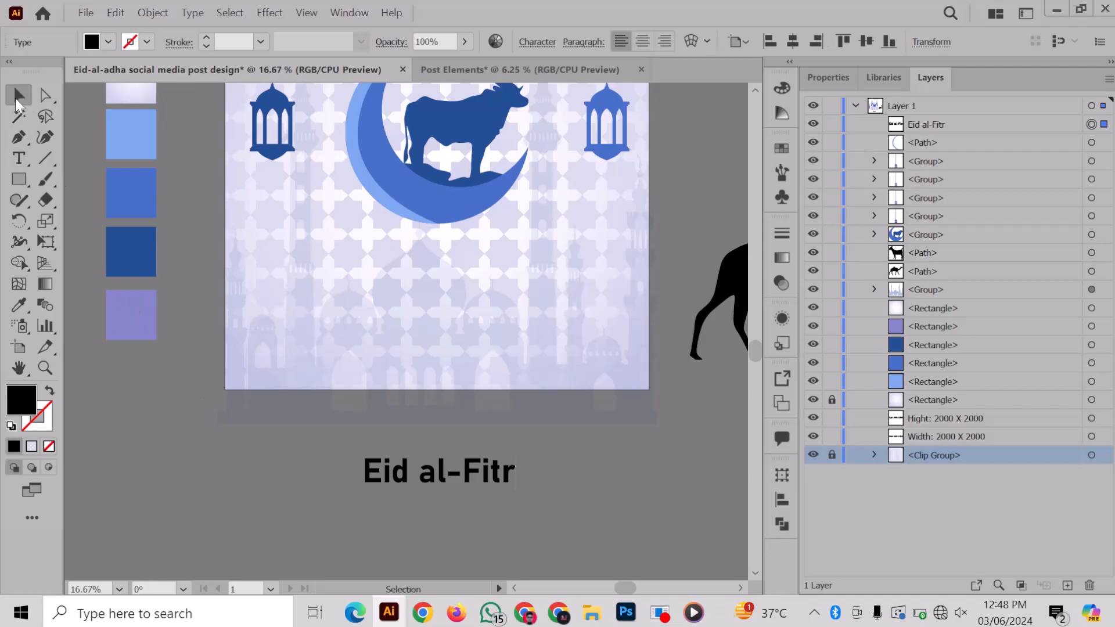
- Search the fonts for "black" and set the "Eid al-Fitr" text in Back to Black Demo
click(828, 77)
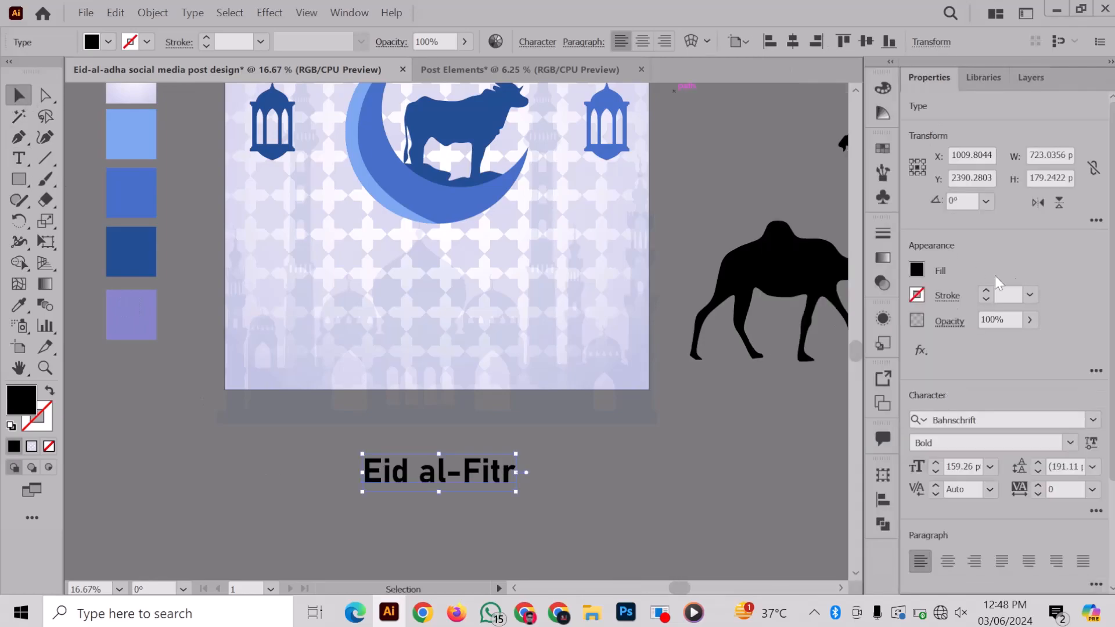
scroll(991, 309, down, 3)
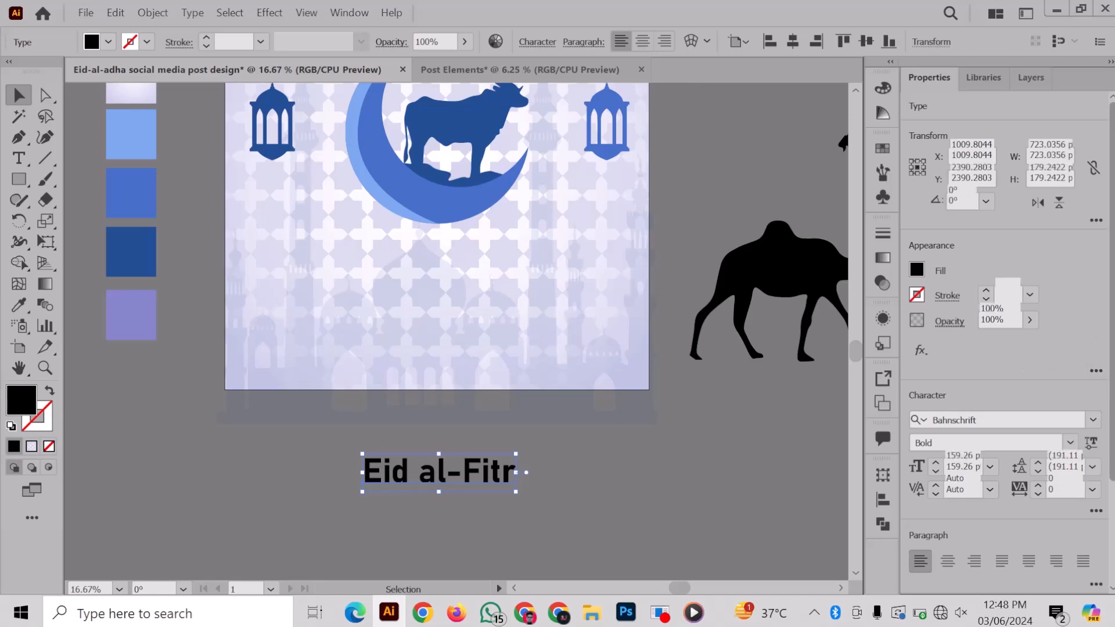
click(987, 284)
text(b)
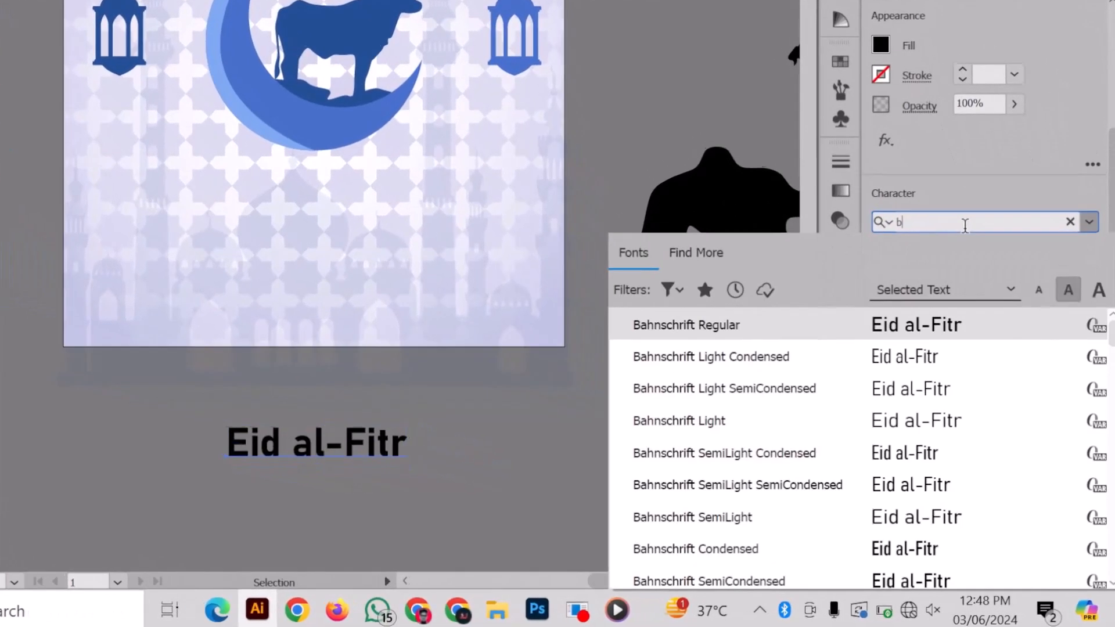
text(l)
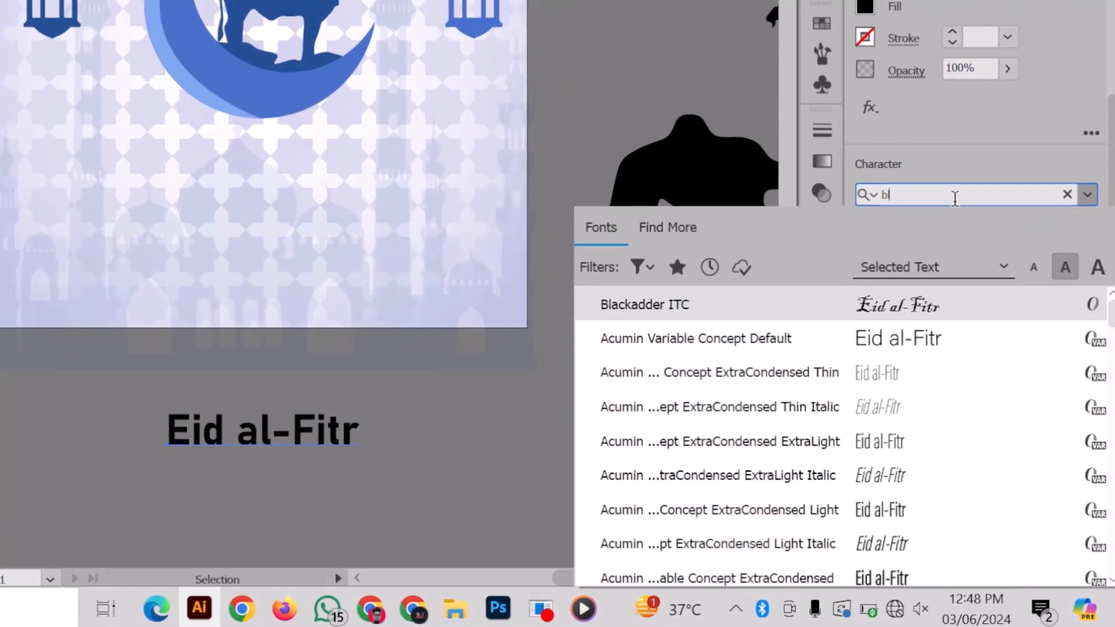
text(ack)
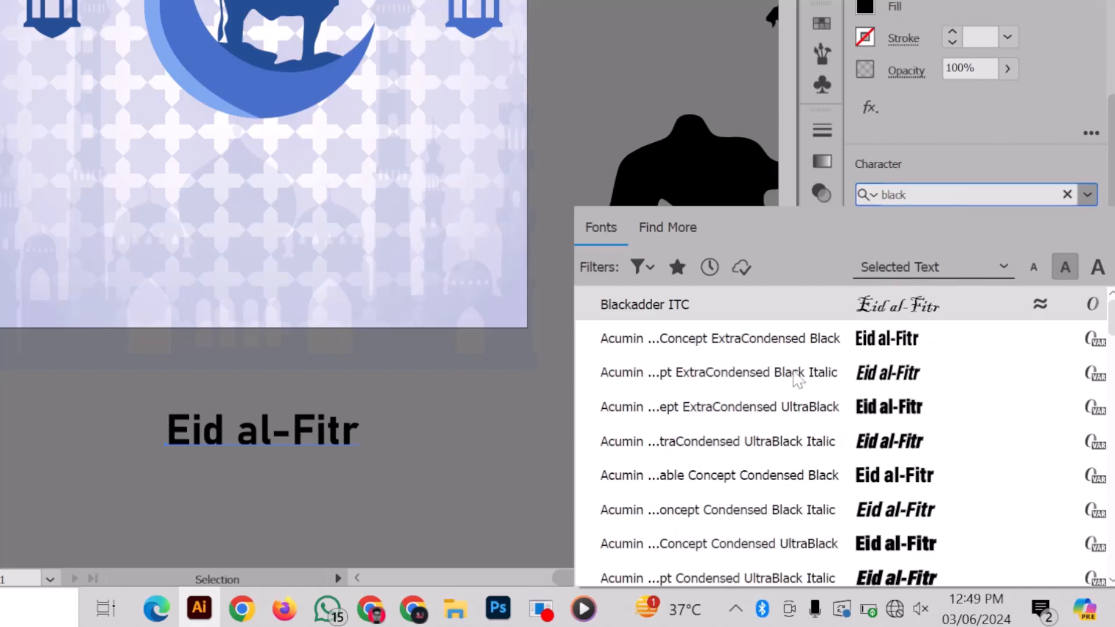
scroll(816, 540, down, 12)
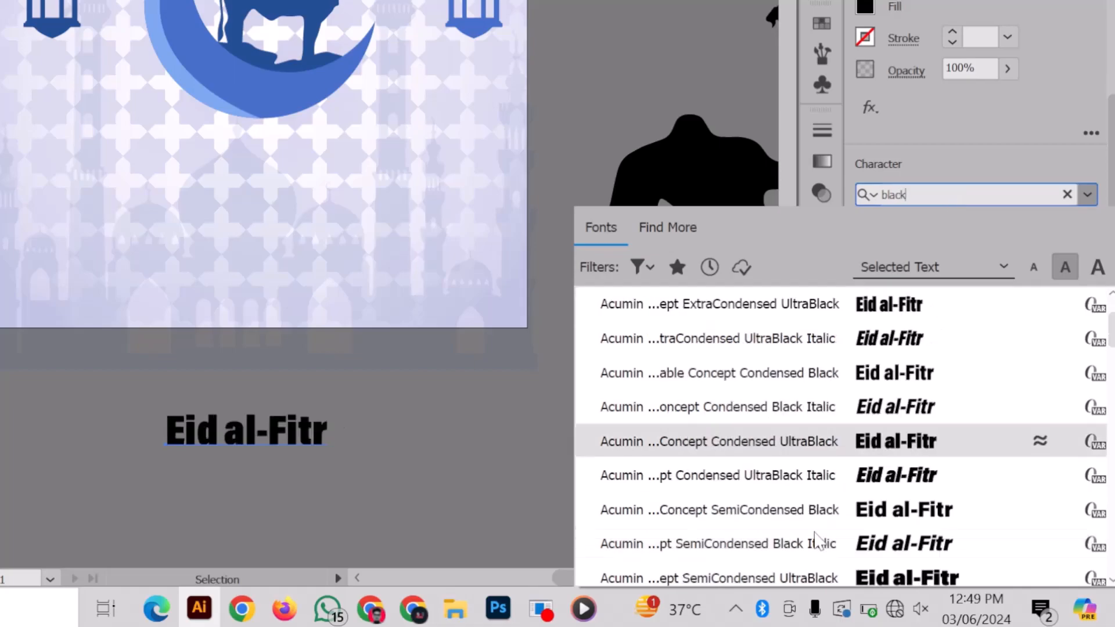
scroll(819, 541, down, 8)
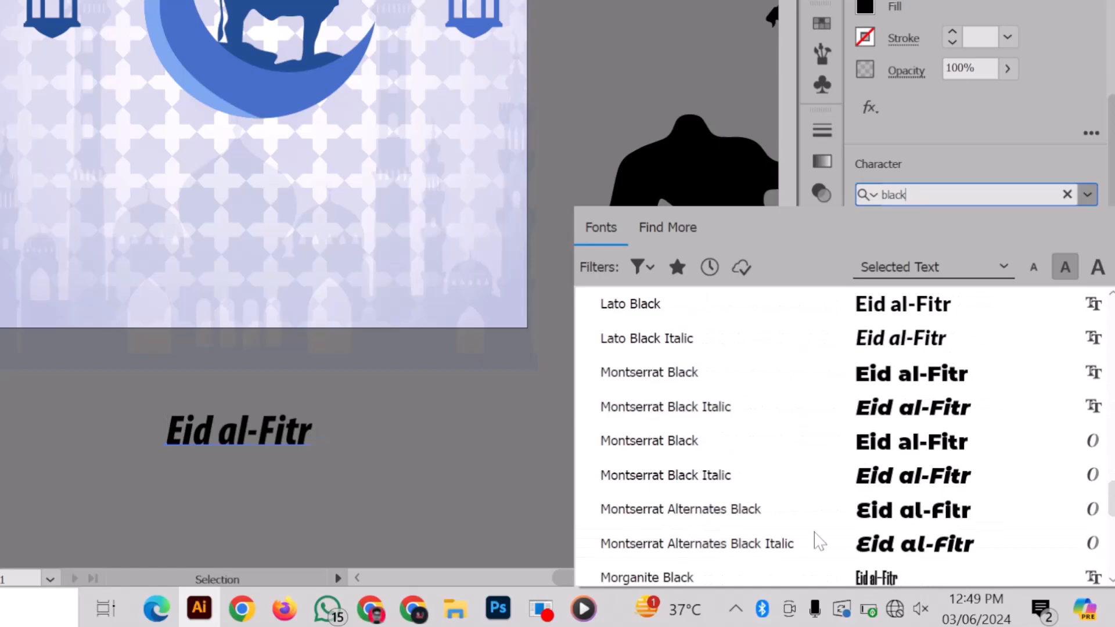
scroll(818, 541, down, 3)
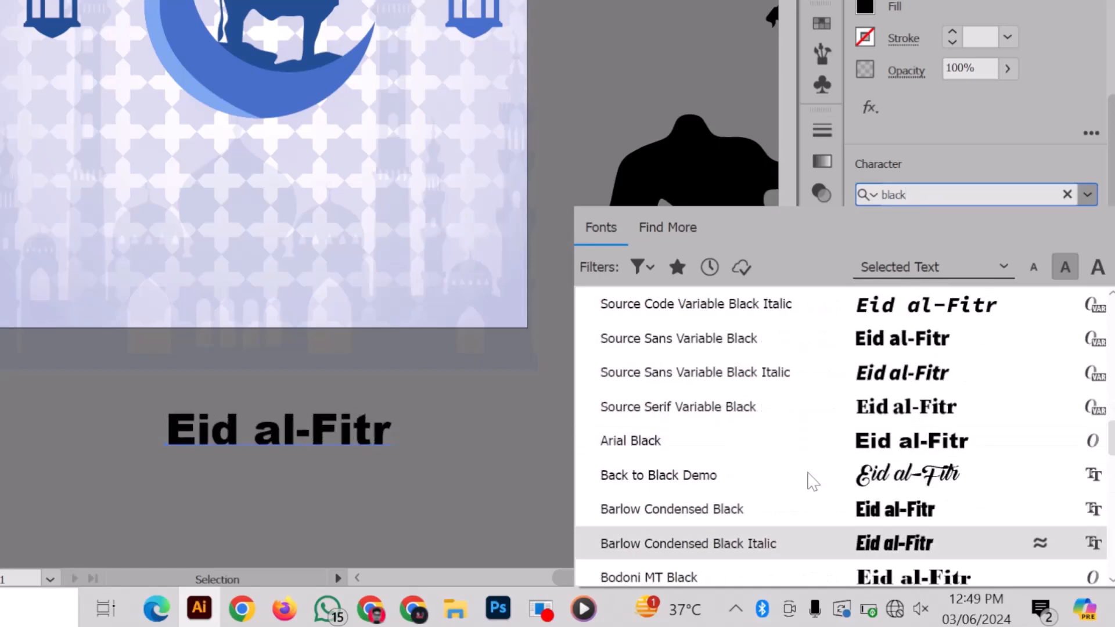
click(813, 483)
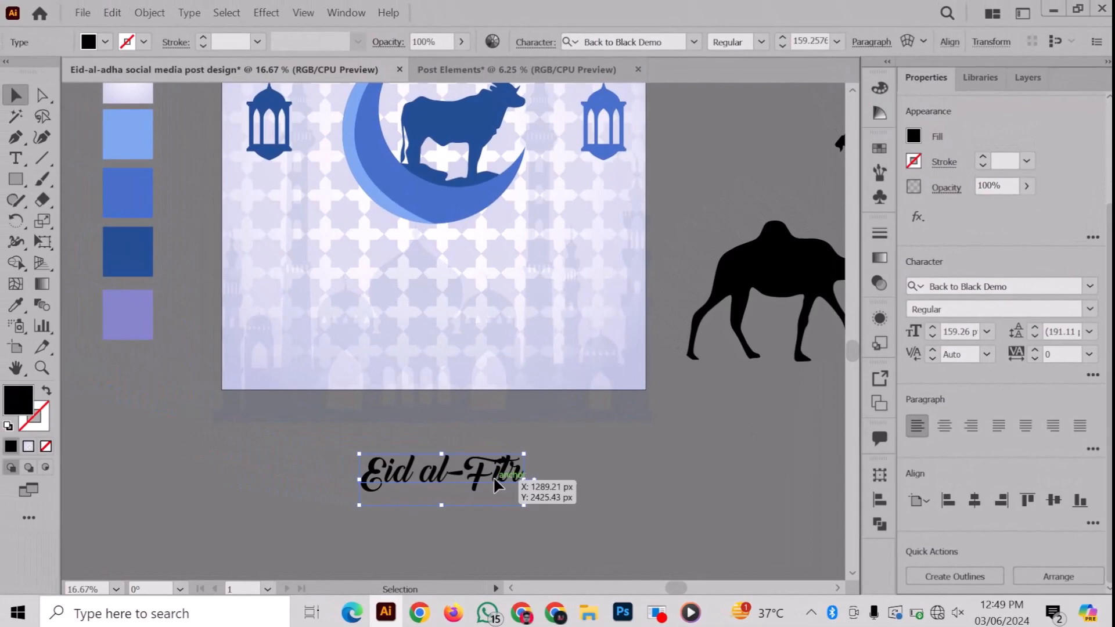
- Move the "Eid al-Fitr" text onto the artboard just beneath the crescent
drag(496, 485, 480, 263)
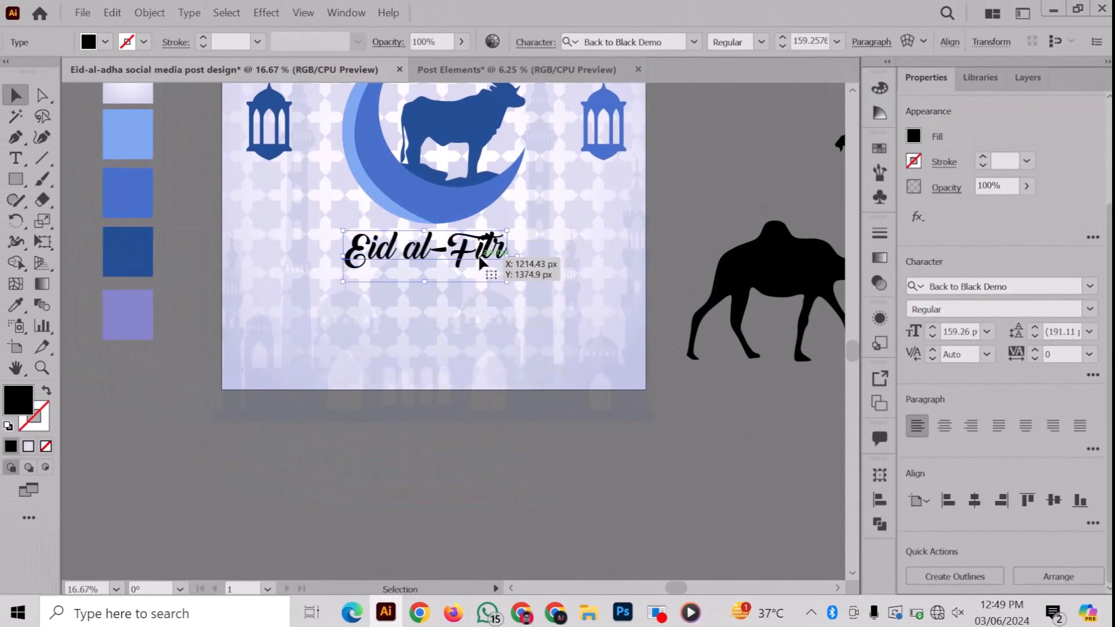
click(500, 468)
drag(392, 264, 378, 252)
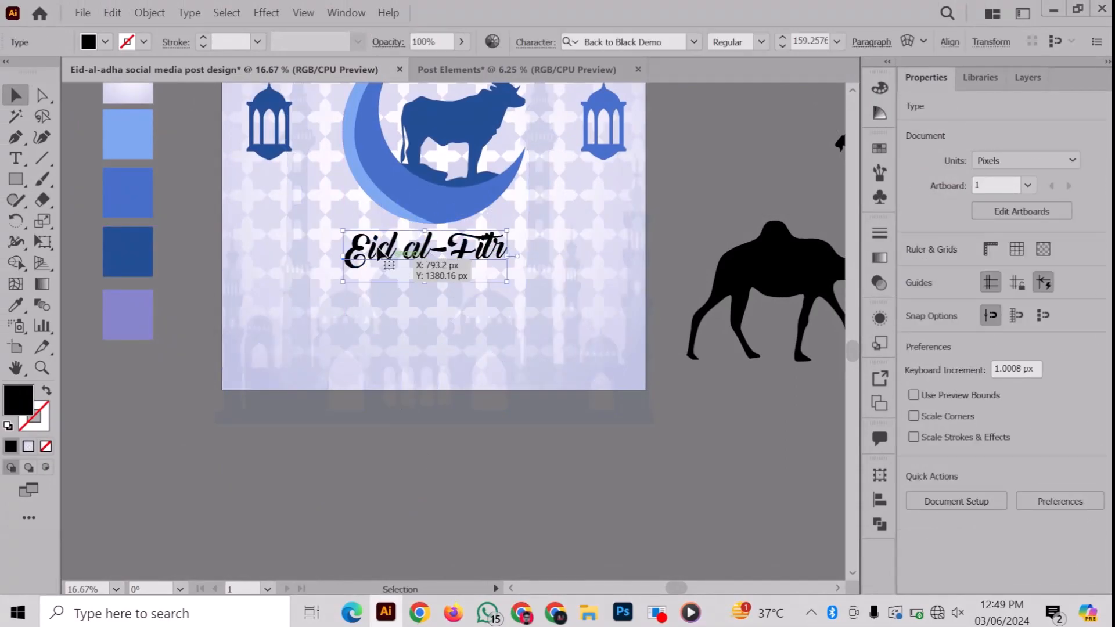
- Duplicate the "Eid al-Fitr" text in place and move the copy below the artboard
click(110, 12)
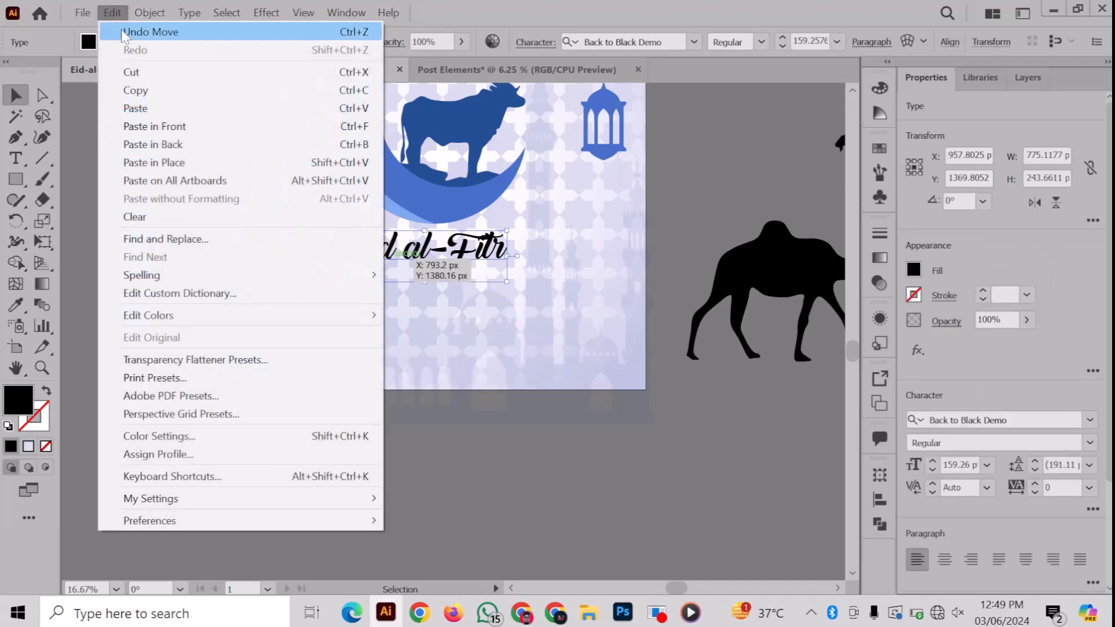
click(146, 91)
click(112, 12)
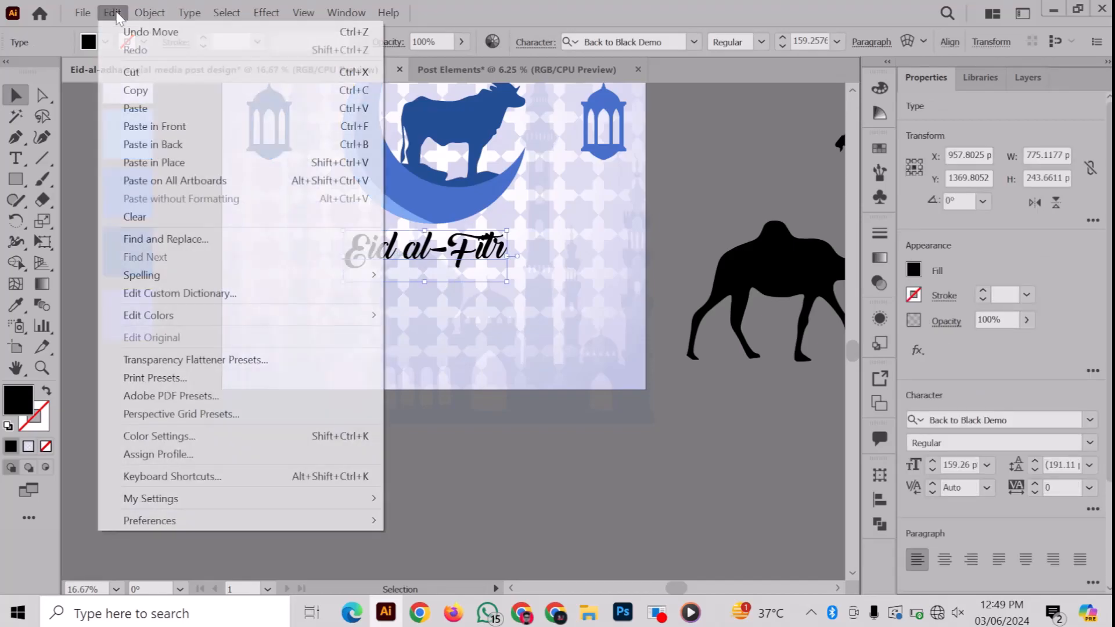
click(173, 163)
drag(381, 233, 405, 451)
- Change the wording of the duplicated text to "Mubarak"
key(t)
triple_click(403, 447)
text(M)
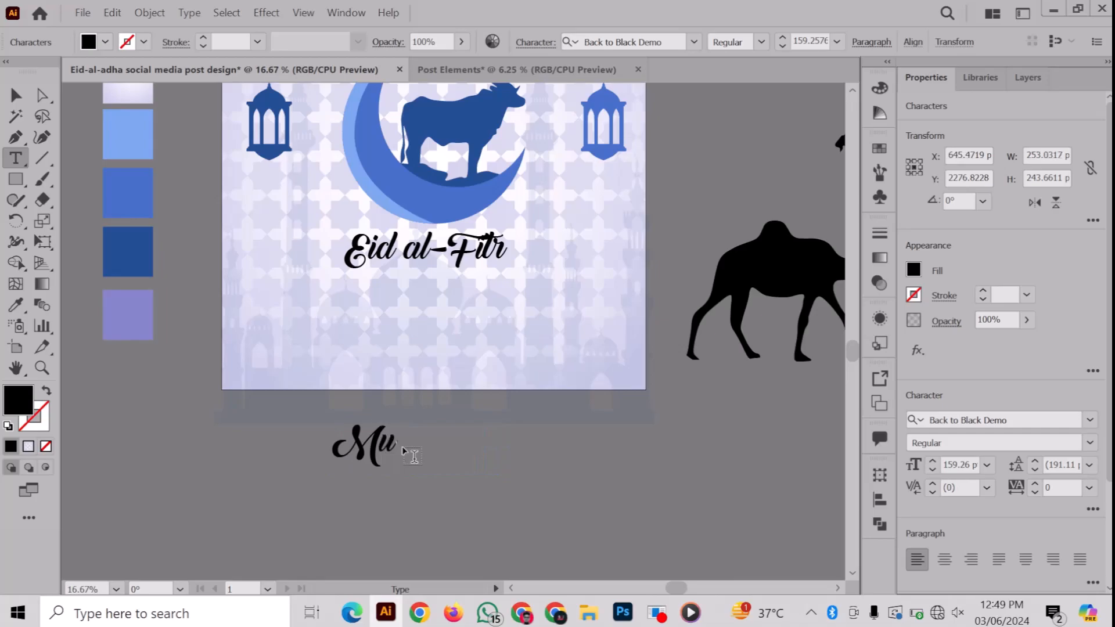
text(ubarak)
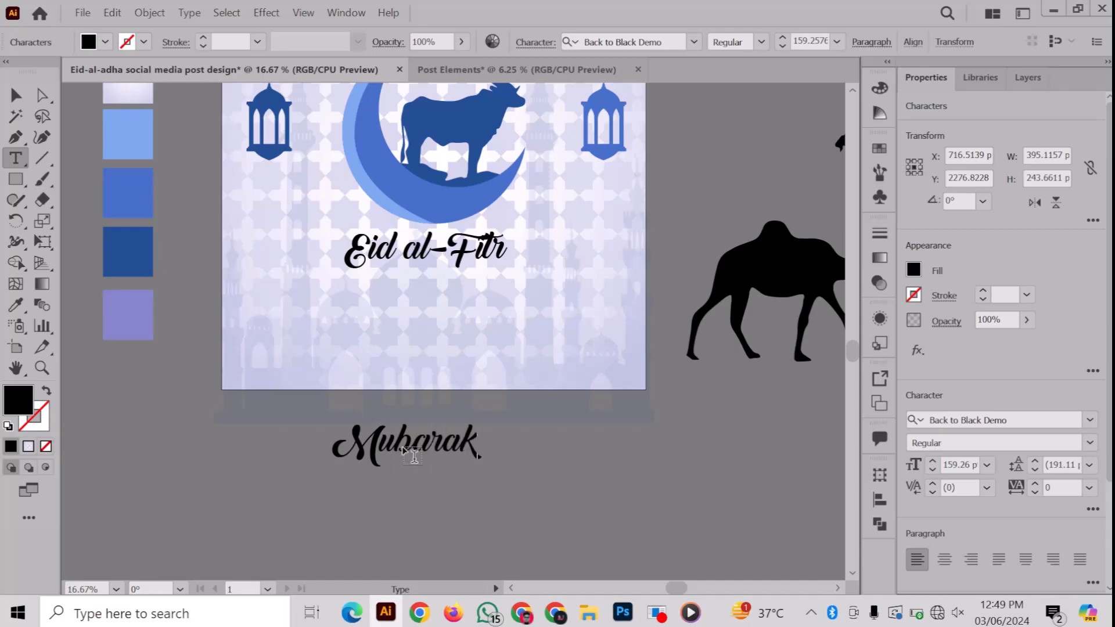
click(16, 96)
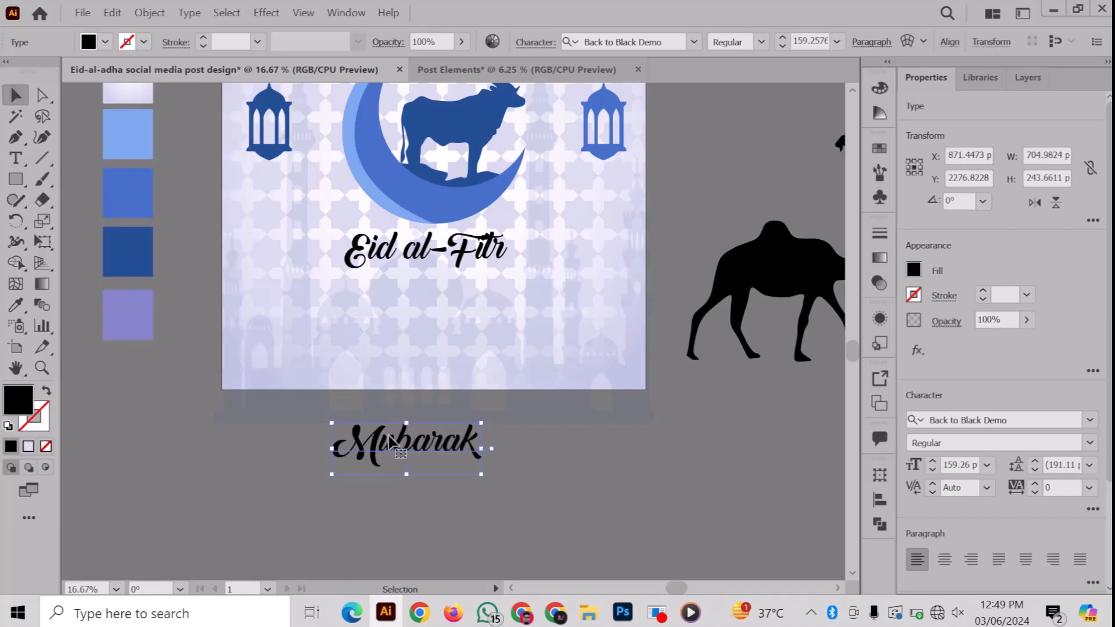
- Position the "Mubarak" text directly beneath the "Eid al-Fitr" line on the artboard
drag(306, 319, 388, 293)
click(250, 459)
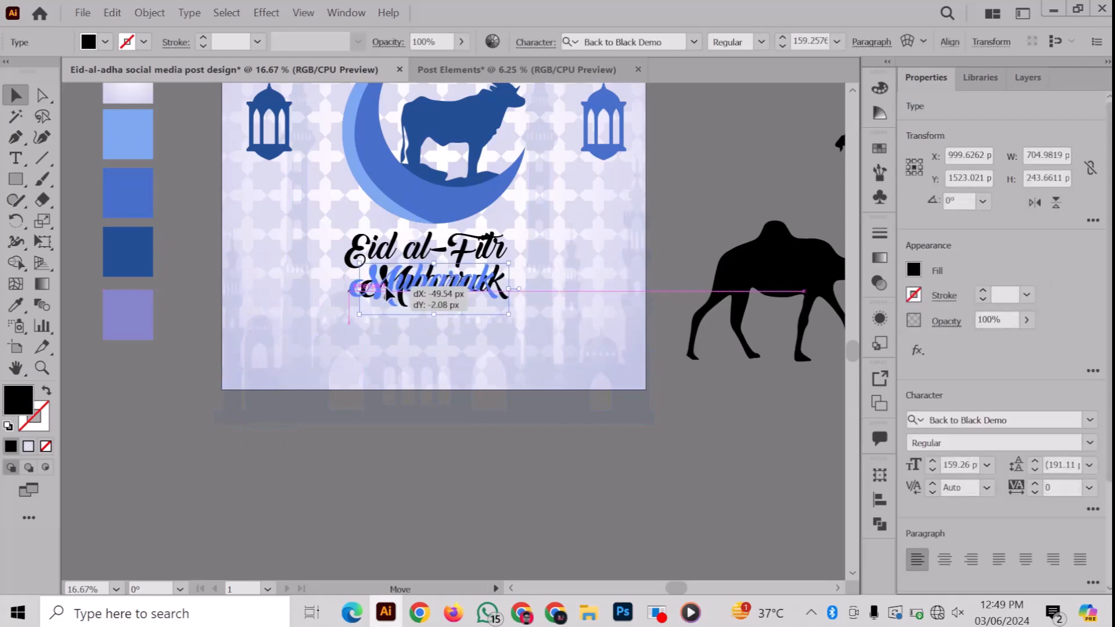
click(372, 508)
scroll(140, 424, up, 5)
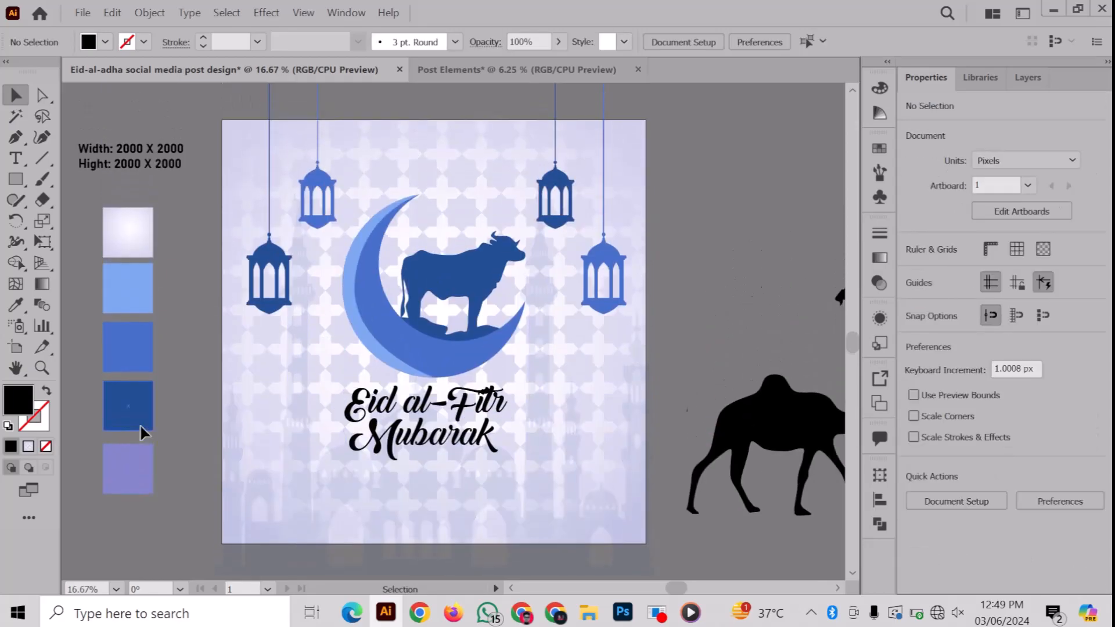
- Recolour the "Eid al-Fitr" text with the medium blue sampled from the crescent
scroll(140, 424, down, 4)
drag(471, 288, 396, 283)
click(16, 304)
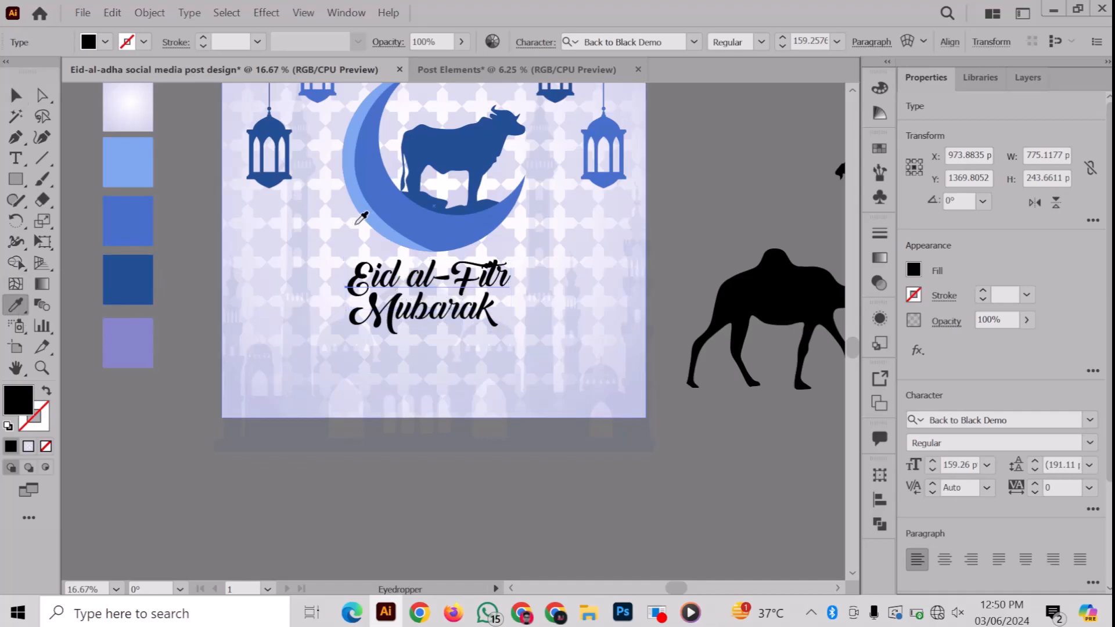
click(413, 205)
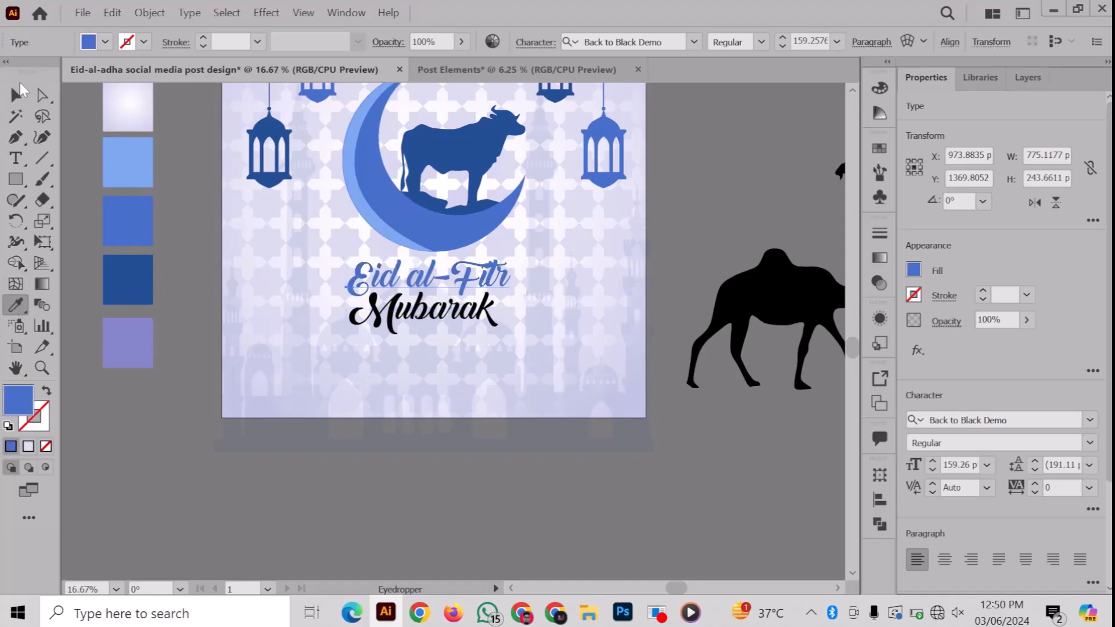
- Recolour the "Mubarak" text with the dark blue palette swatch and darken its fill slightly
click(16, 96)
click(401, 314)
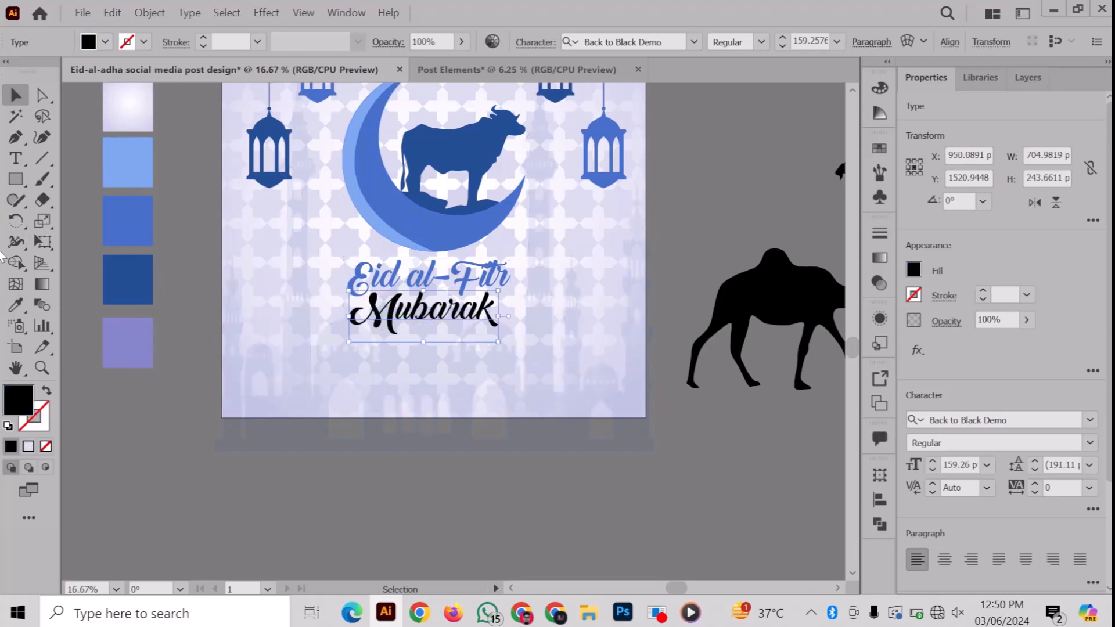
click(15, 305)
click(124, 283)
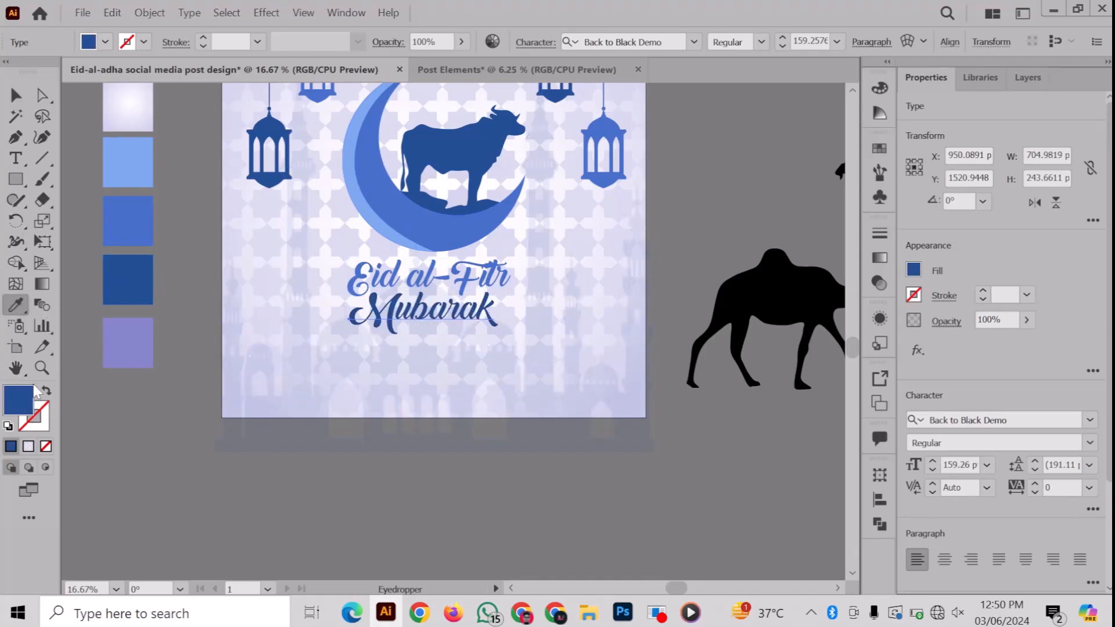
double_click(12, 408)
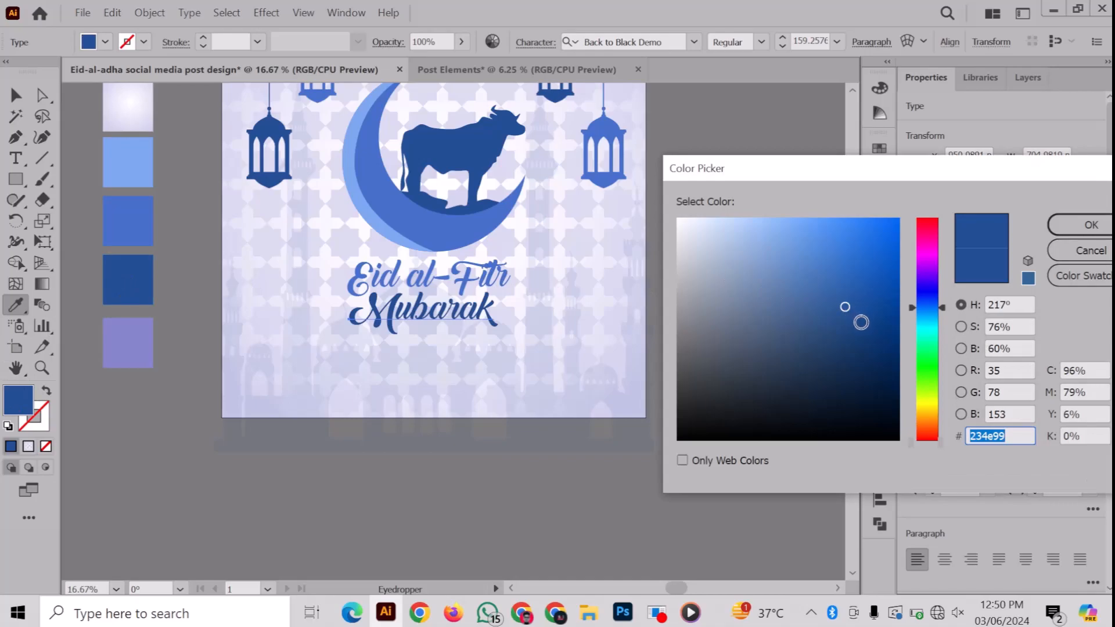
key(Return)
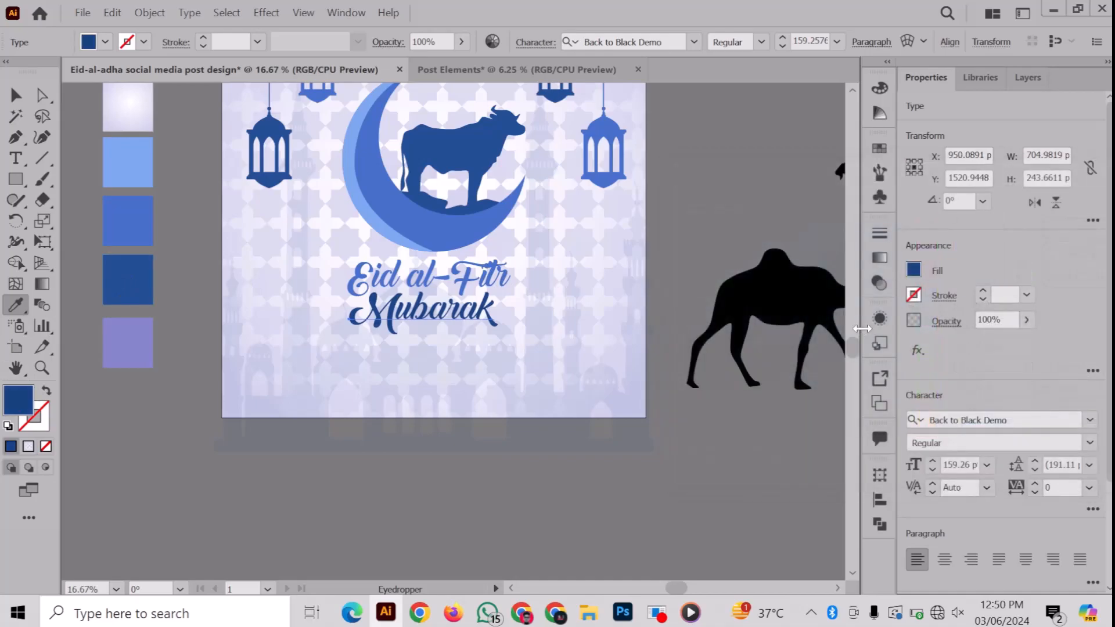
click(16, 95)
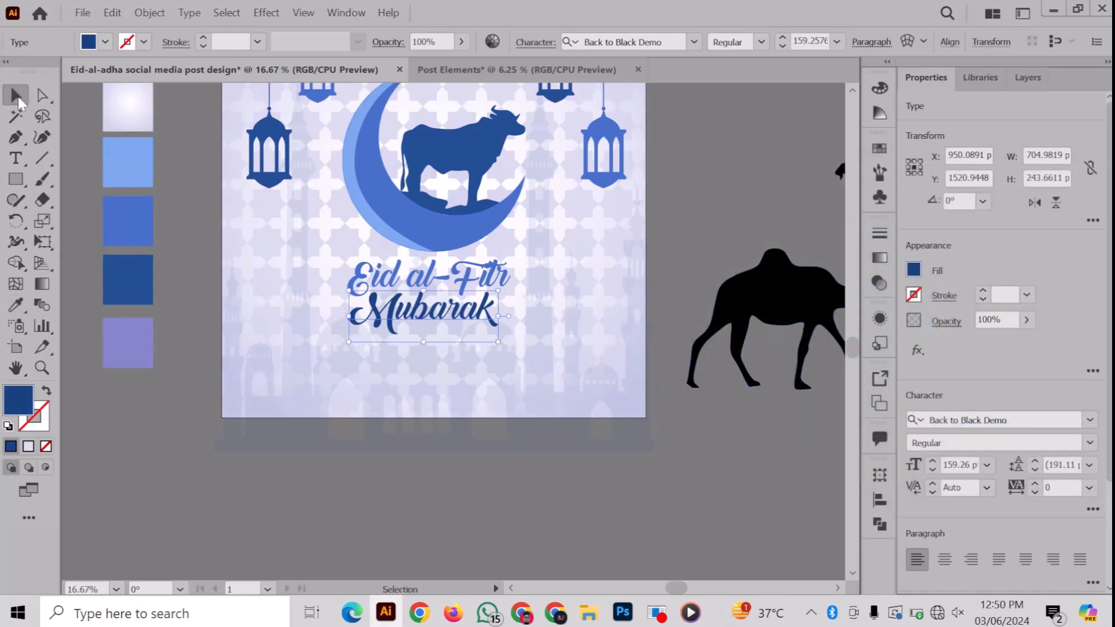
click(162, 347)
- Add a Lorem ipsum paragraph frame about 1478 by 234 px below the artboard in Bahnschrift Regular, 60 pt
scroll(162, 348, up, 5)
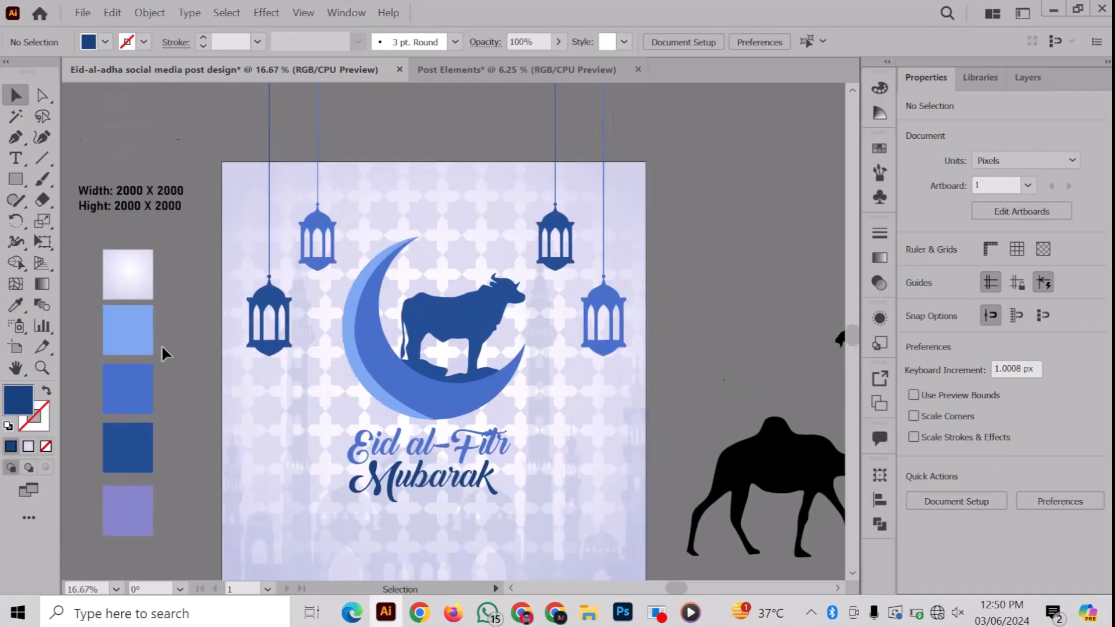
scroll(161, 343, down, 2)
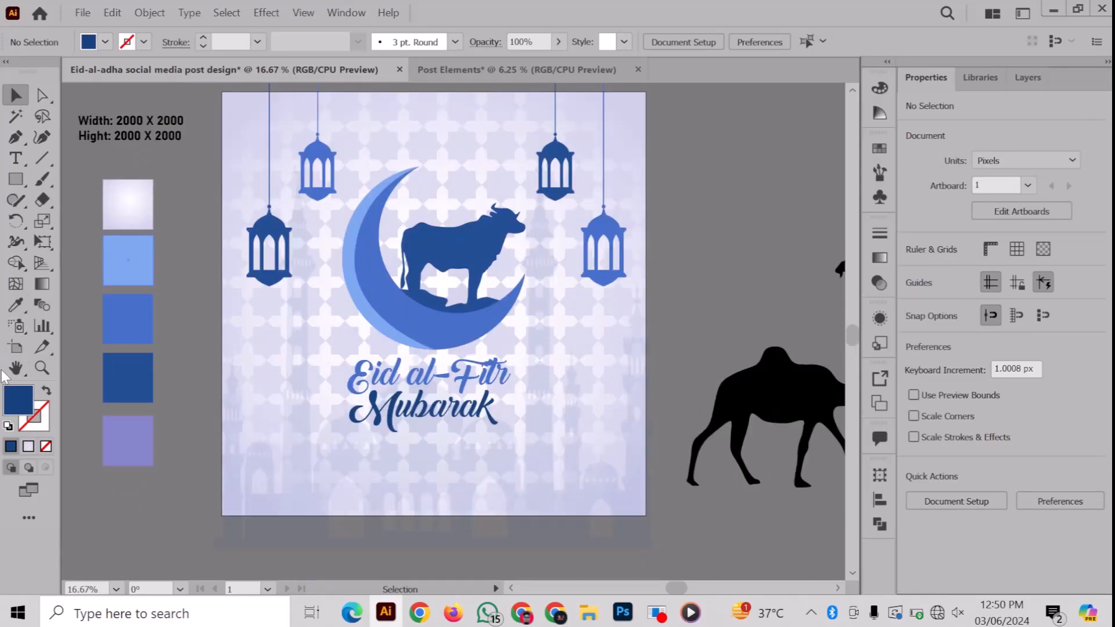
scroll(114, 351, down, 4)
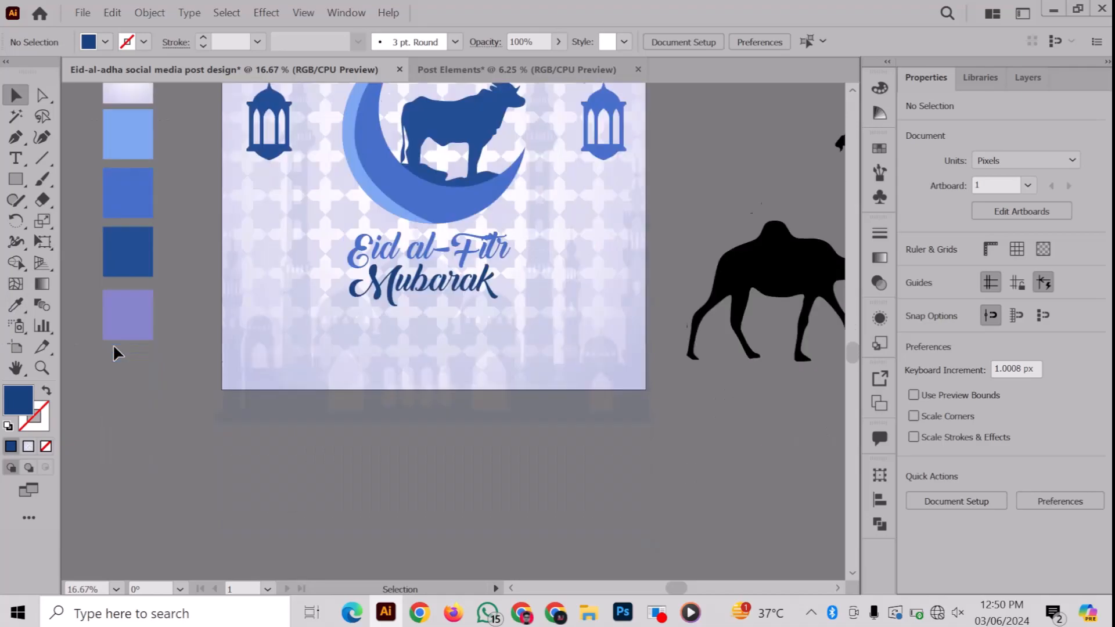
scroll(114, 351, down, 1)
click(15, 158)
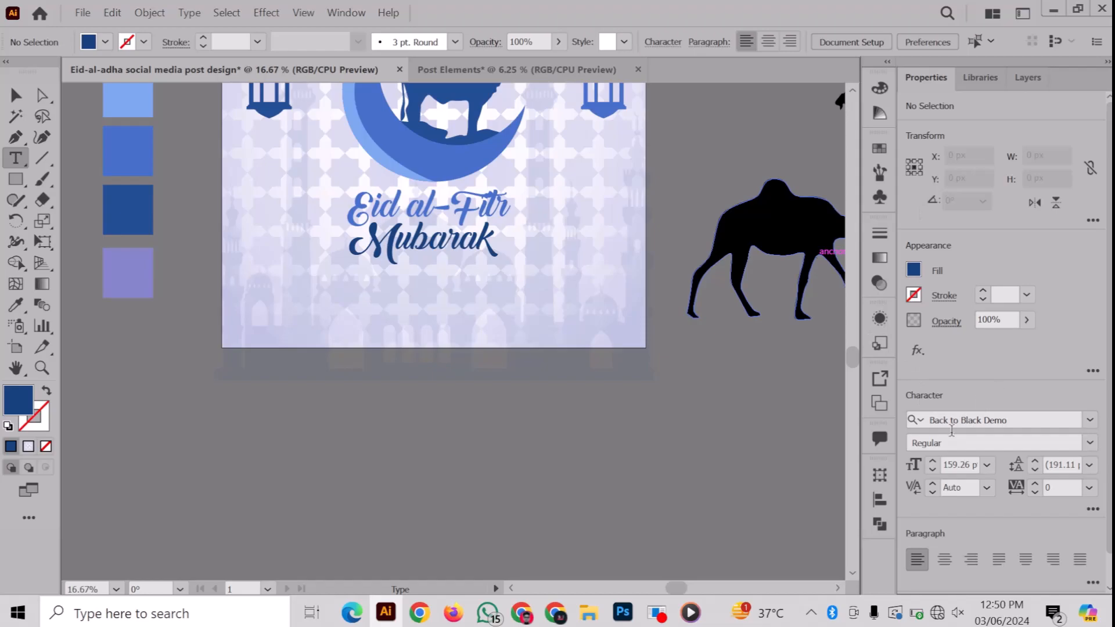
scroll(1111, 378, down, 1)
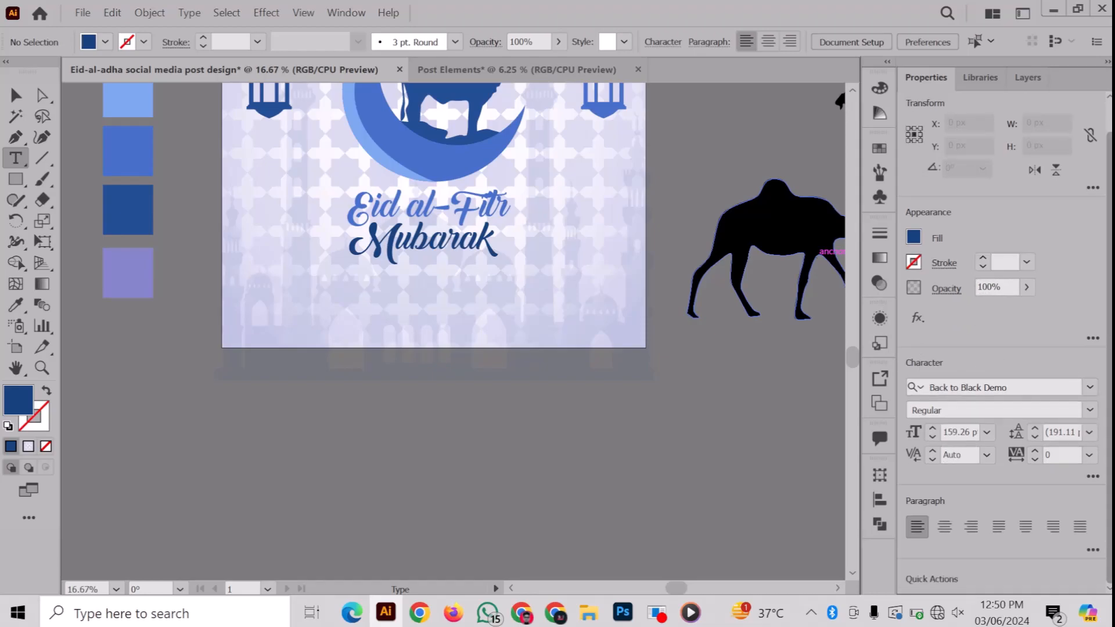
click(1092, 388)
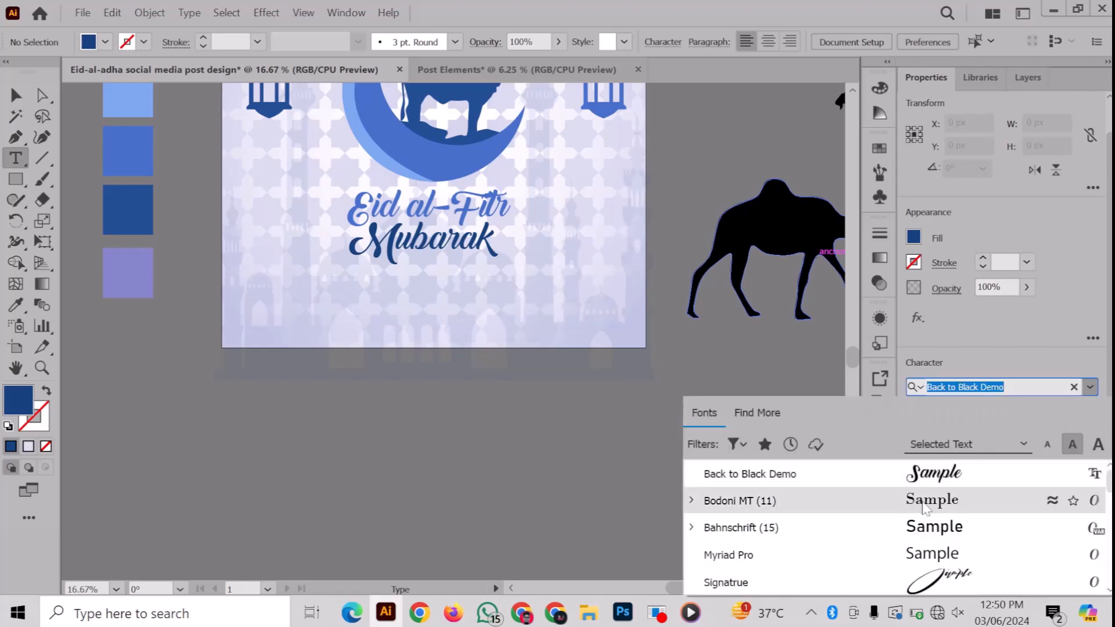
click(932, 528)
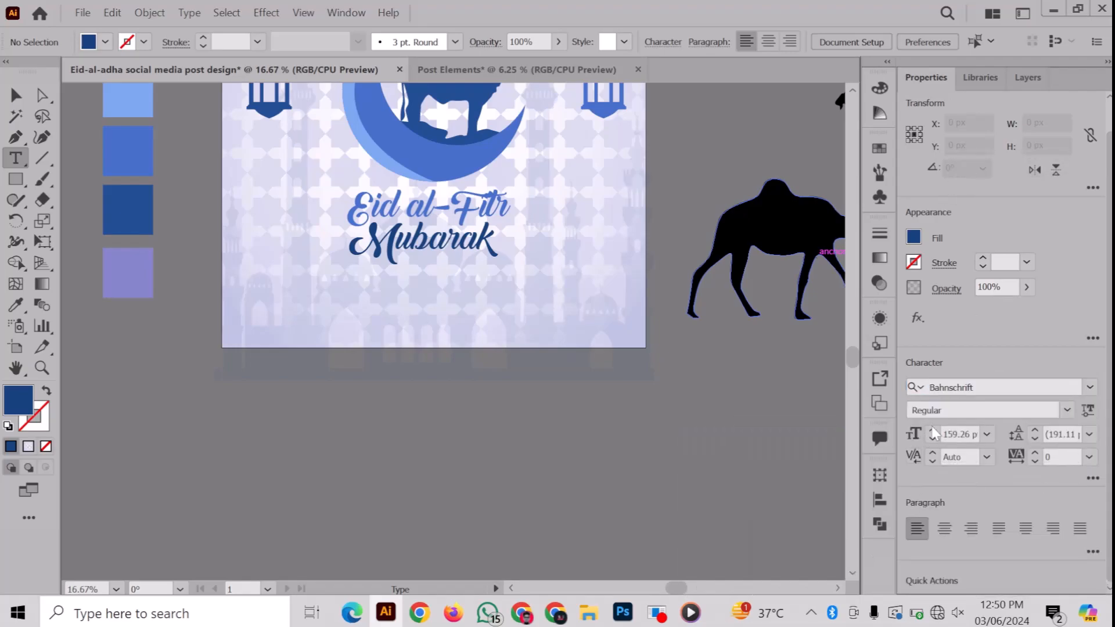
click(987, 435)
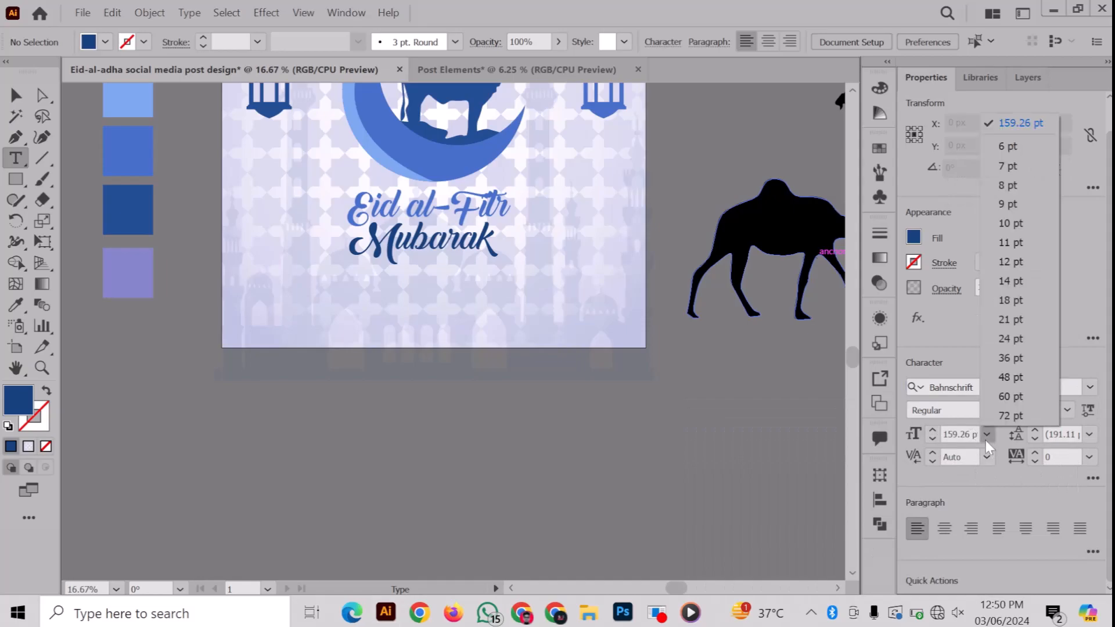
click(1014, 397)
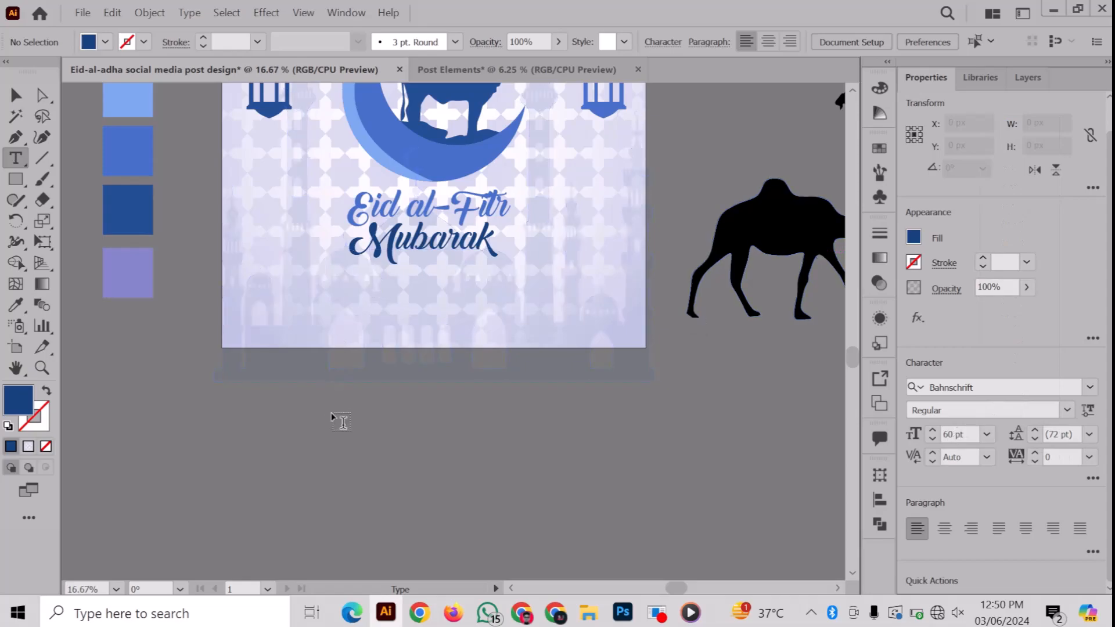
drag(304, 405, 618, 456)
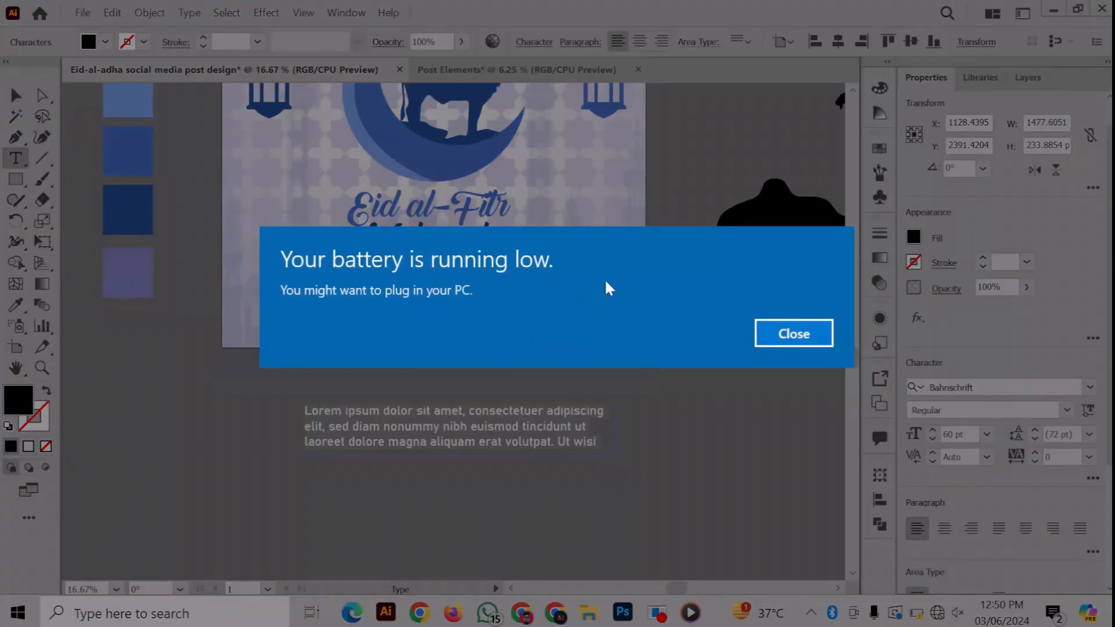
click(792, 333)
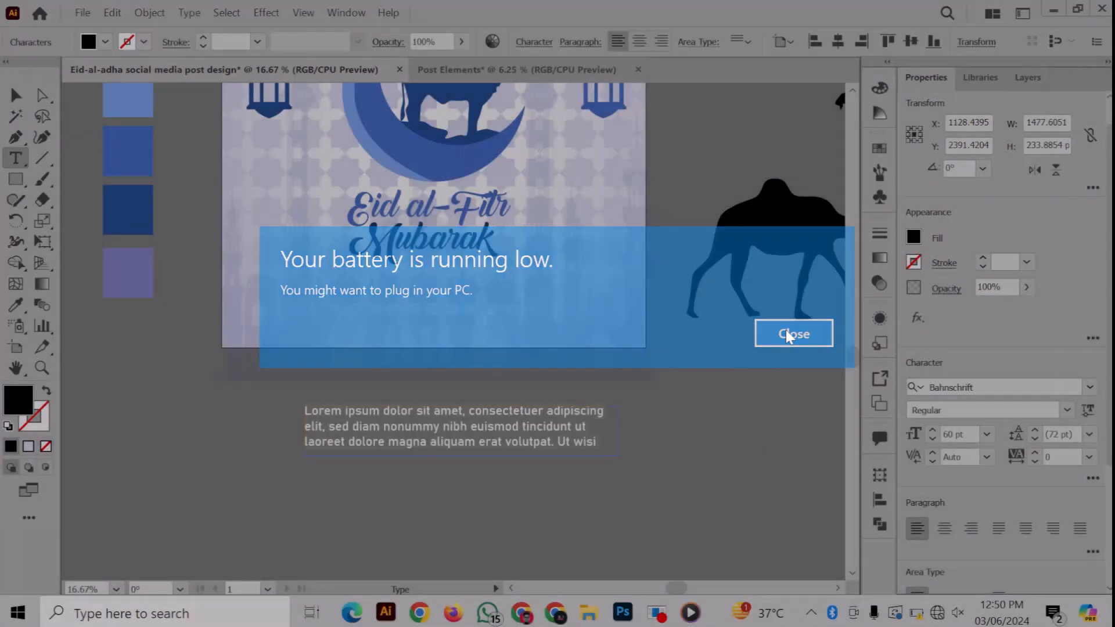
click(15, 94)
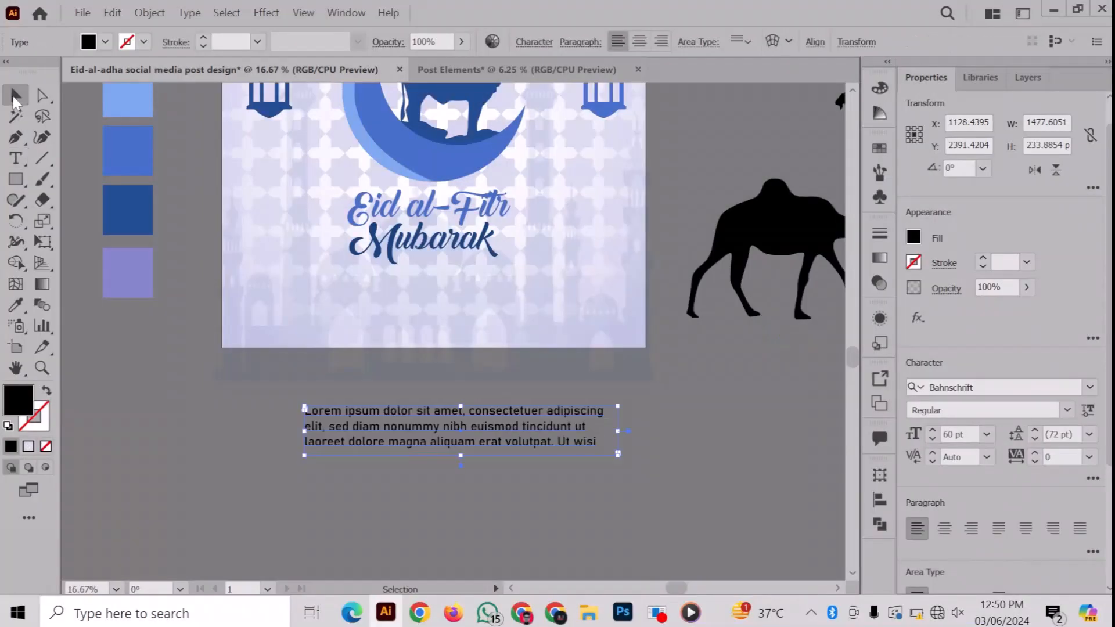
click(207, 423)
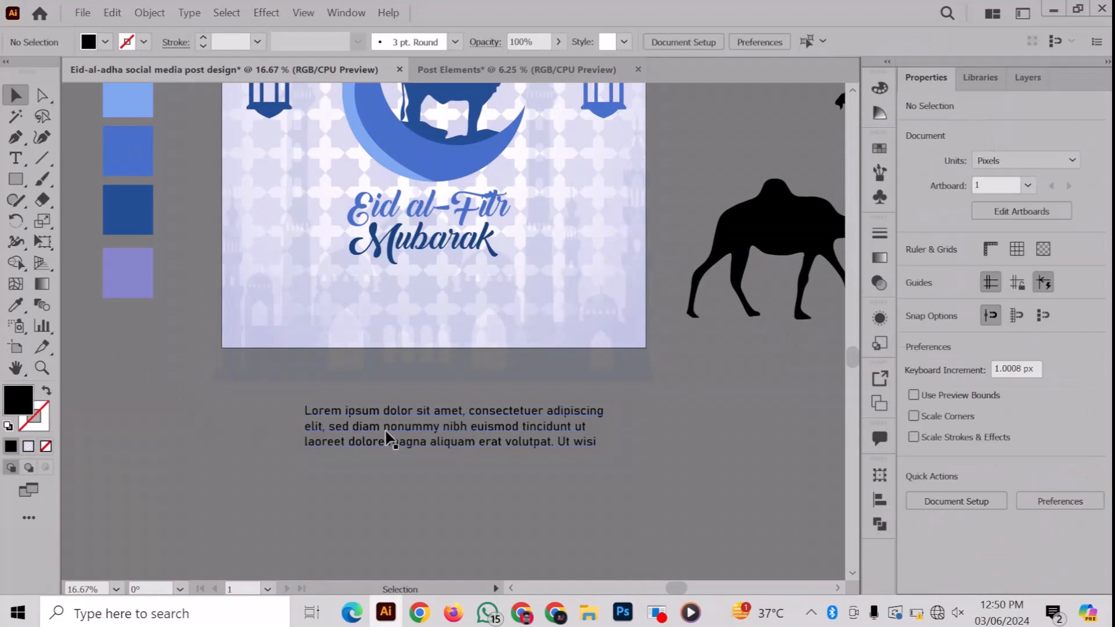
- Widen the paragraph frame to about 1566 px and move it onto the artboard beneath "Mubarak"
click(308, 430)
drag(305, 431, 285, 431)
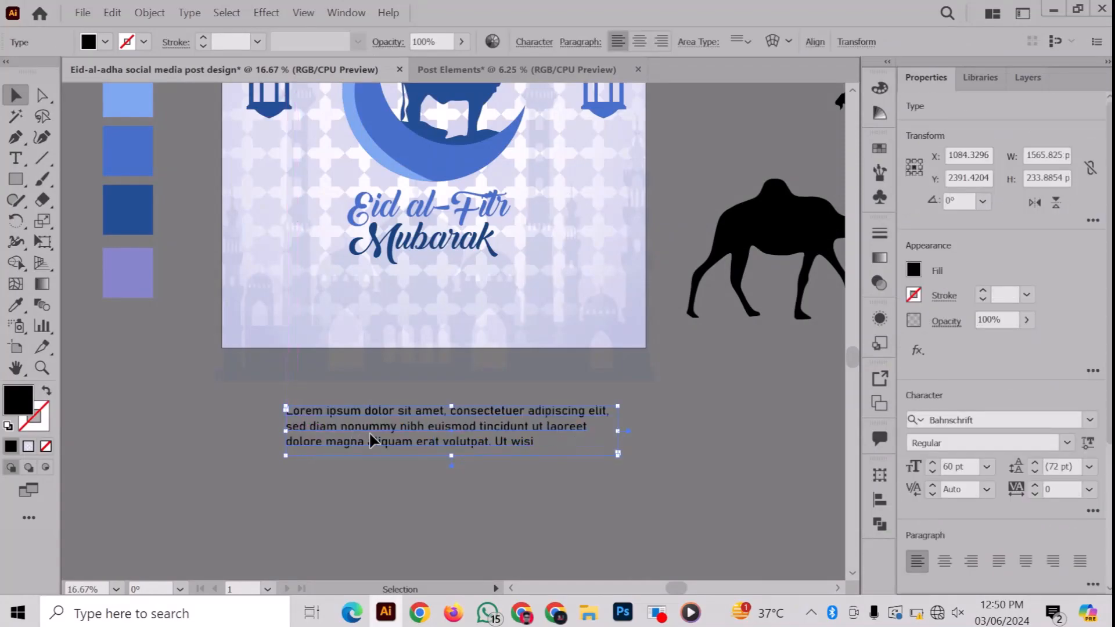
drag(385, 428, 385, 305)
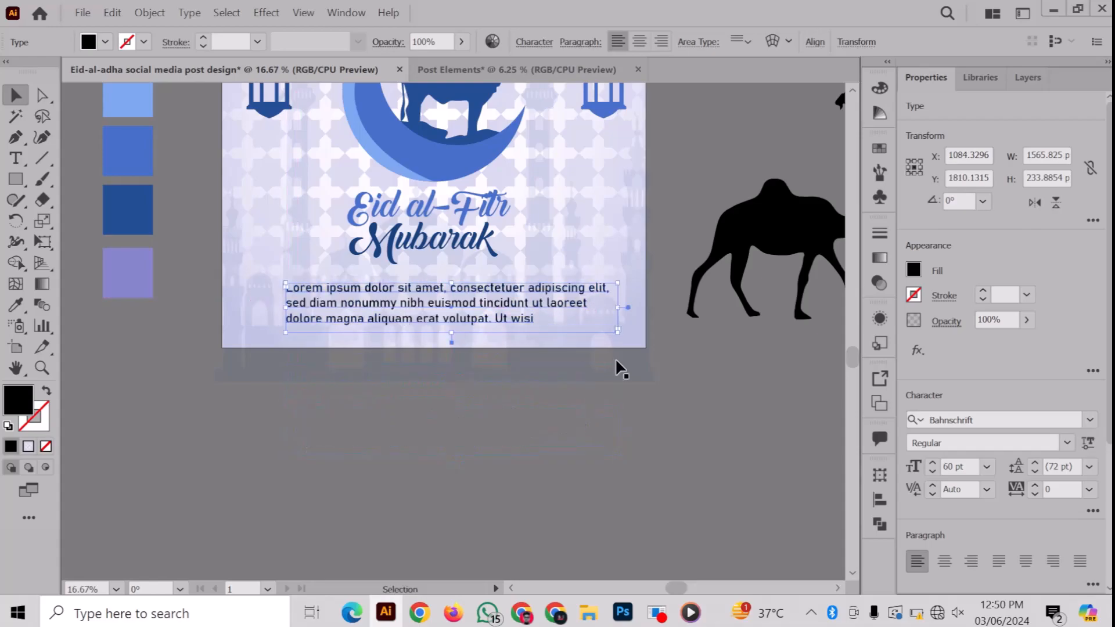
- Centre-align the paragraph text, shift its frame slightly left, and fill it with the dark blue palette swatch
click(945, 561)
drag(507, 313, 500, 305)
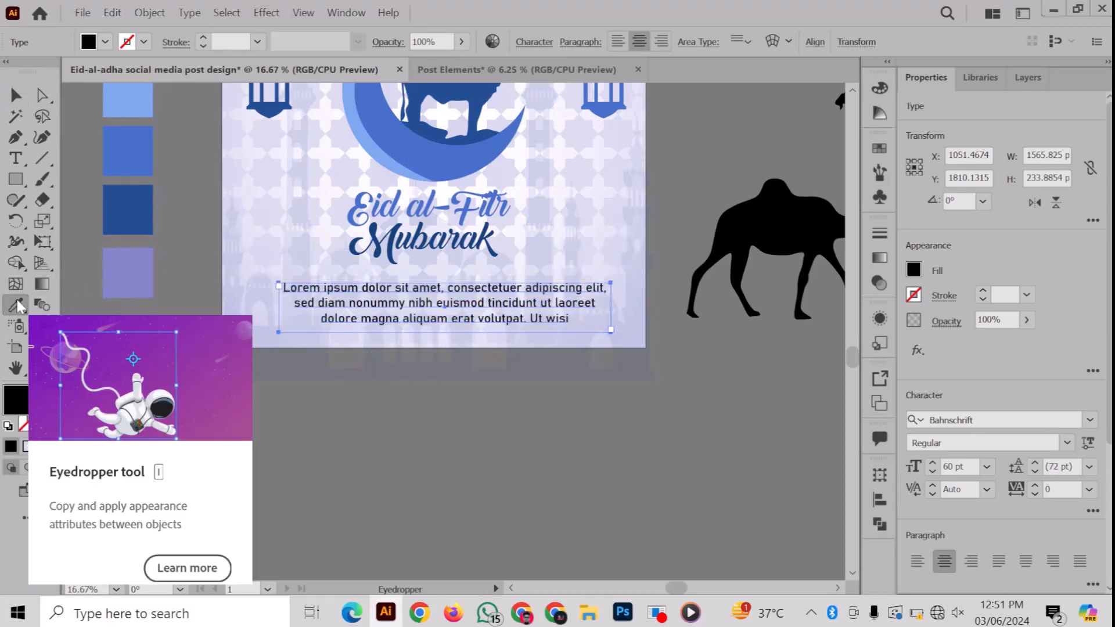
click(16, 305)
click(132, 210)
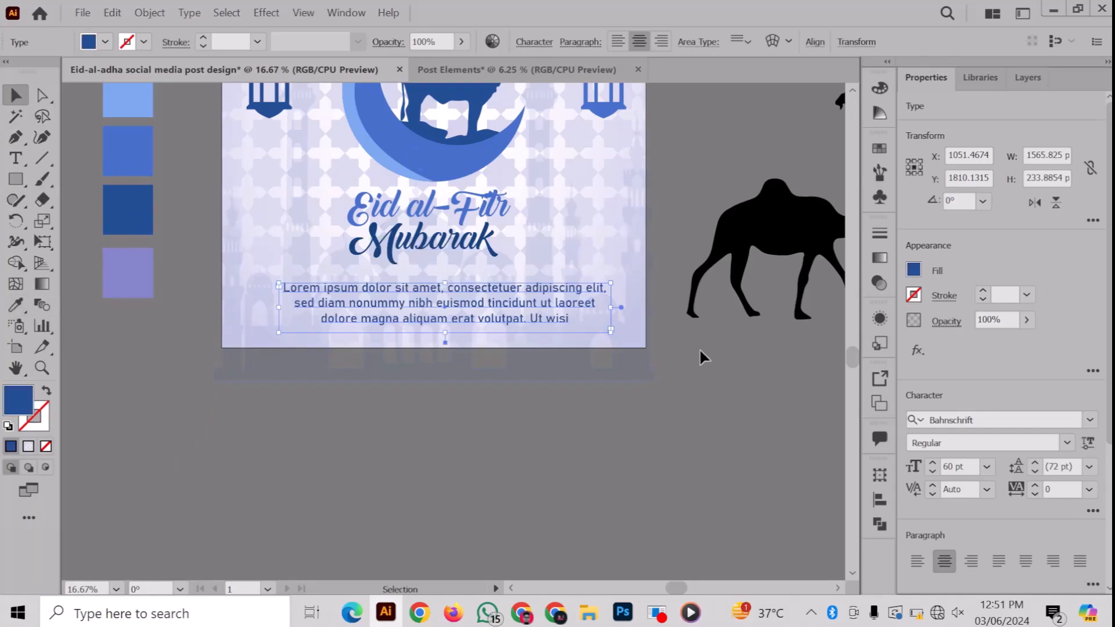
- Set the paragraph's font size to 55 pt
click(986, 467)
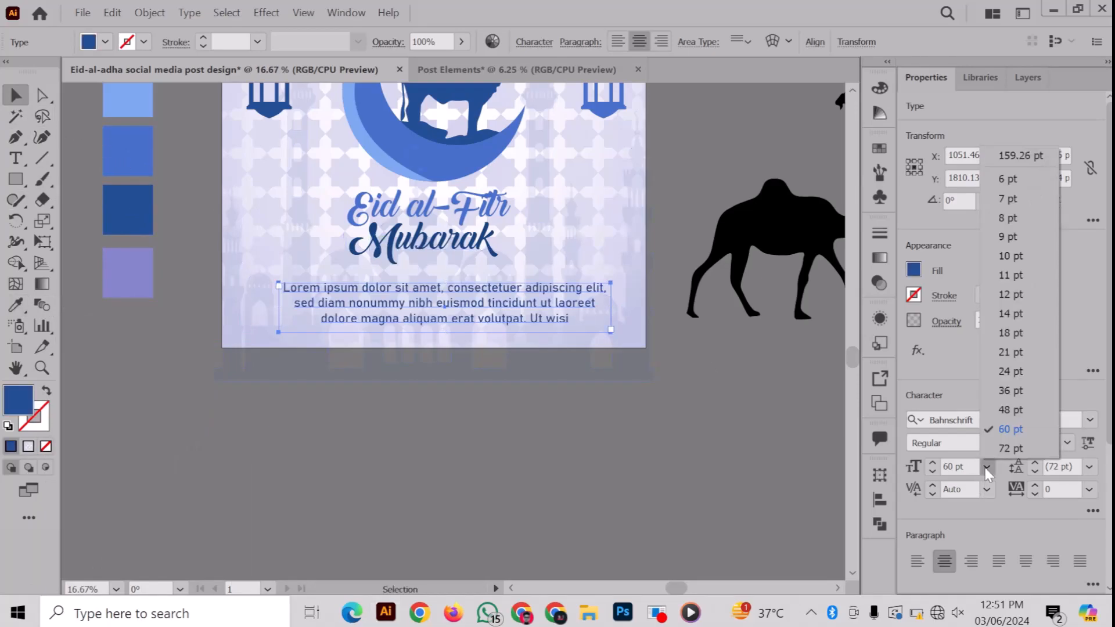
click(985, 467)
click(966, 462)
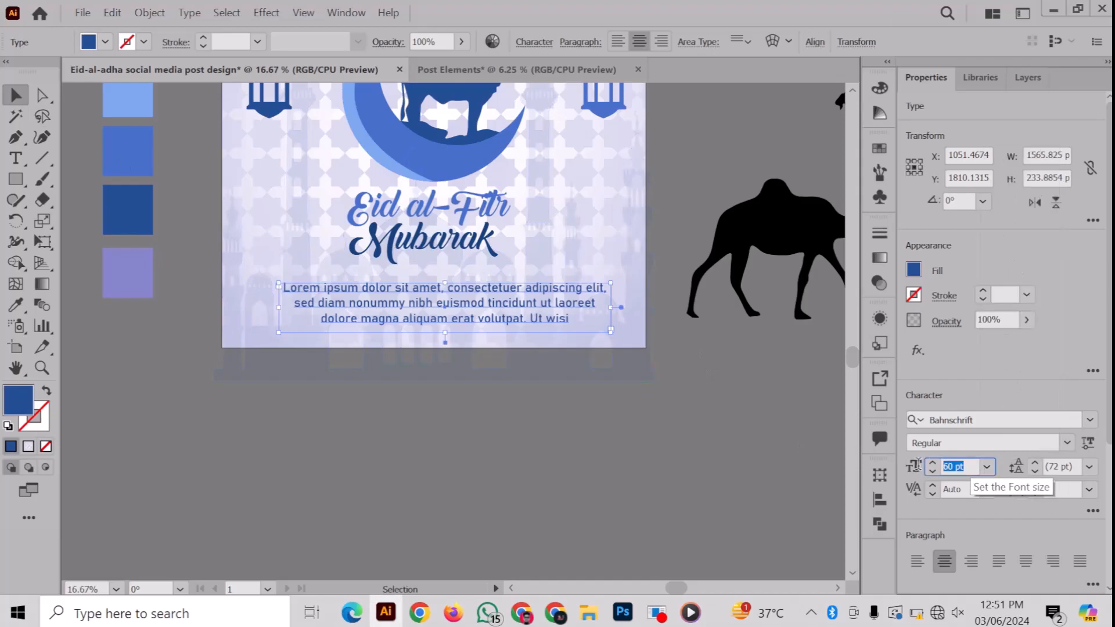
text(55)
key(Return)
click(422, 428)
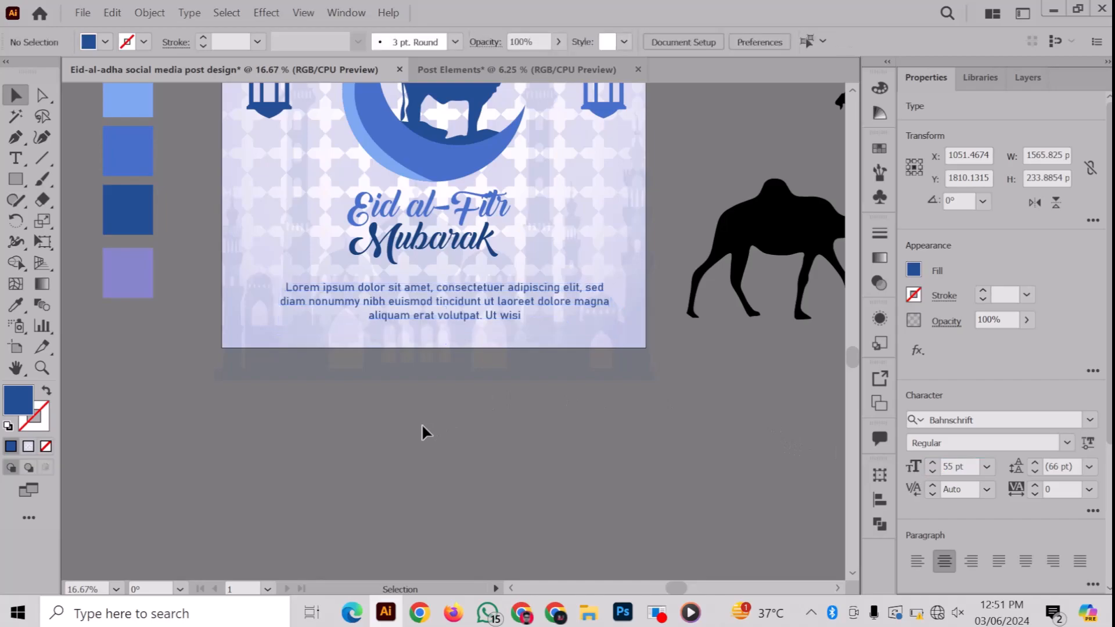
- Narrow the paragraph frame evenly from both sides to about 1444 px wide
scroll(422, 428, right, 2)
scroll(423, 428, up, 3)
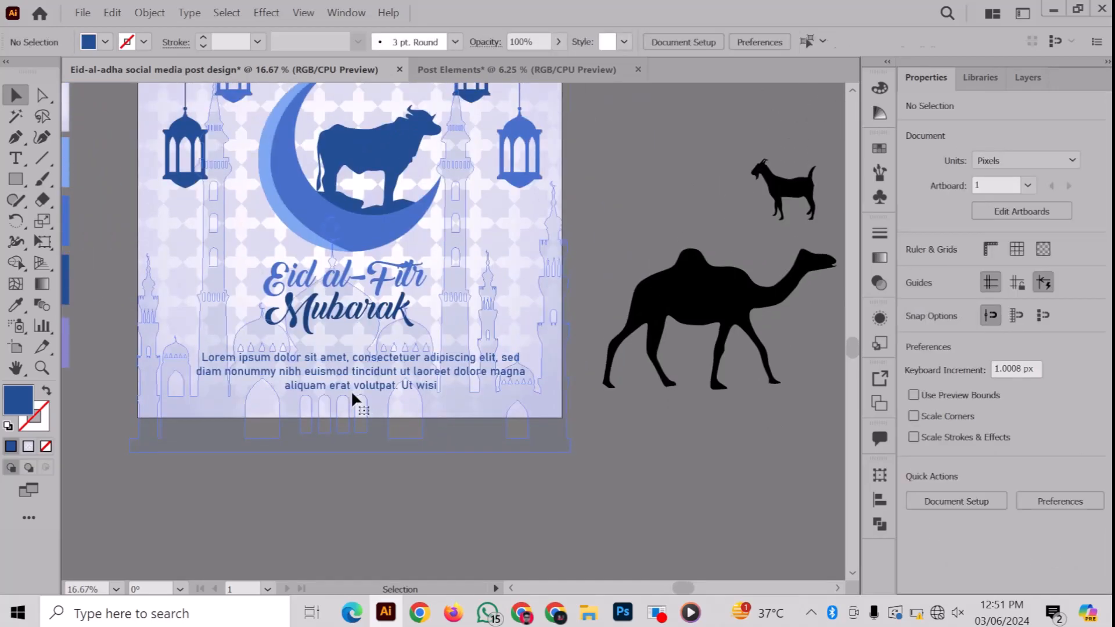
click(351, 389)
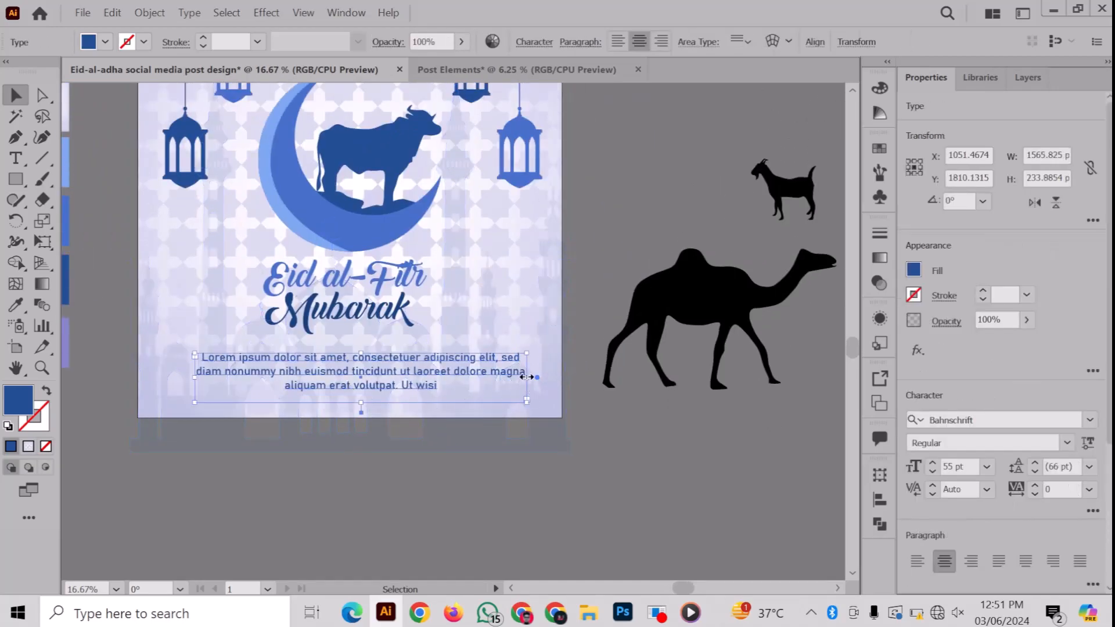
drag(527, 377, 517, 378)
click(447, 470)
- Centre the paragraph frame horizontally on the artboard
key(ctrl+minus)
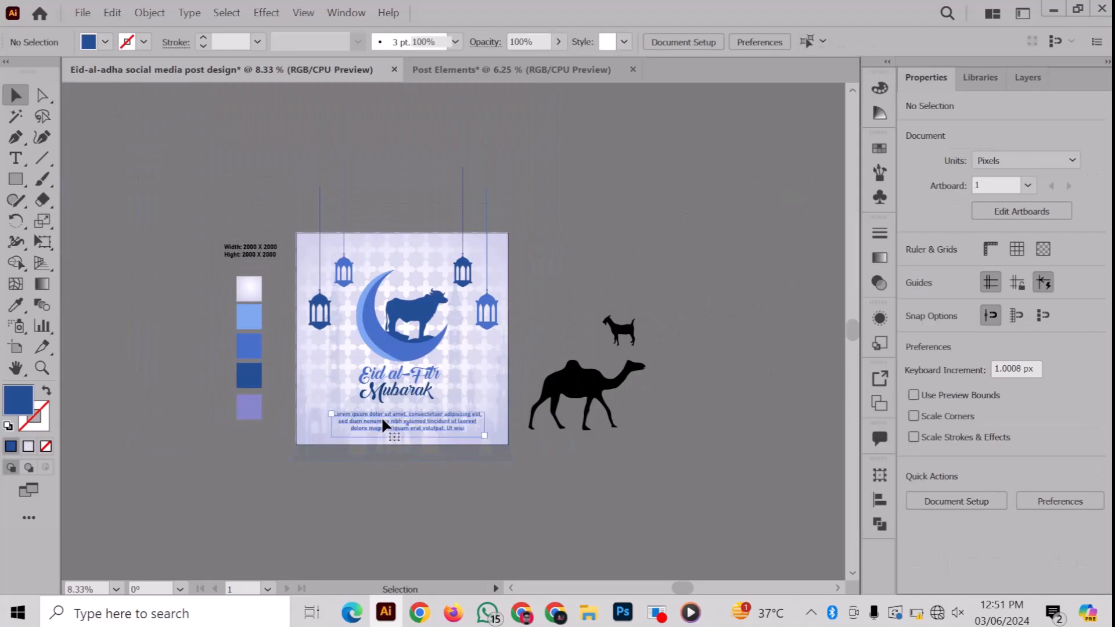
click(381, 416)
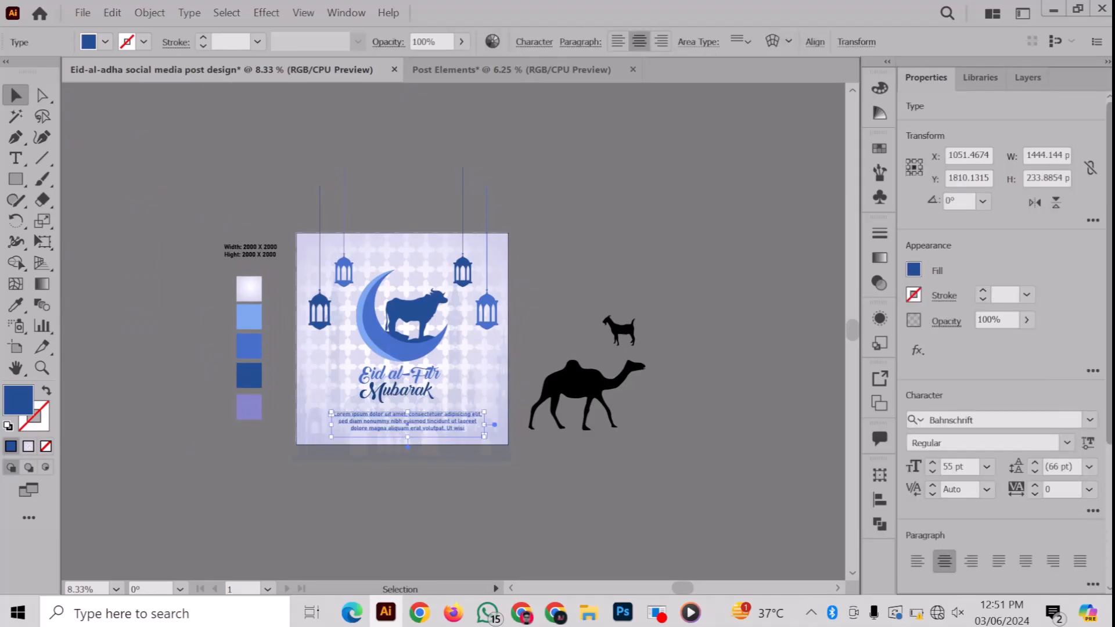
scroll(999, 349, down, 4)
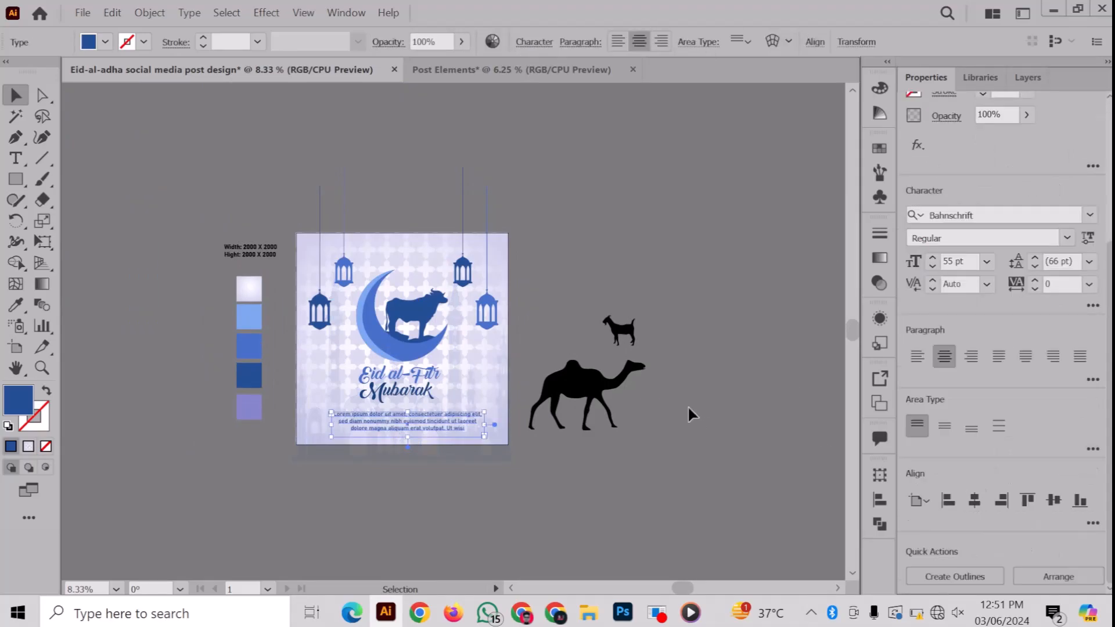
- Group the "Eid al-Fitr" and "Mubarak" lines and centre the group horizontally on the artboard
click(419, 388)
drag(418, 386, 363, 370)
key(ctrl+g)
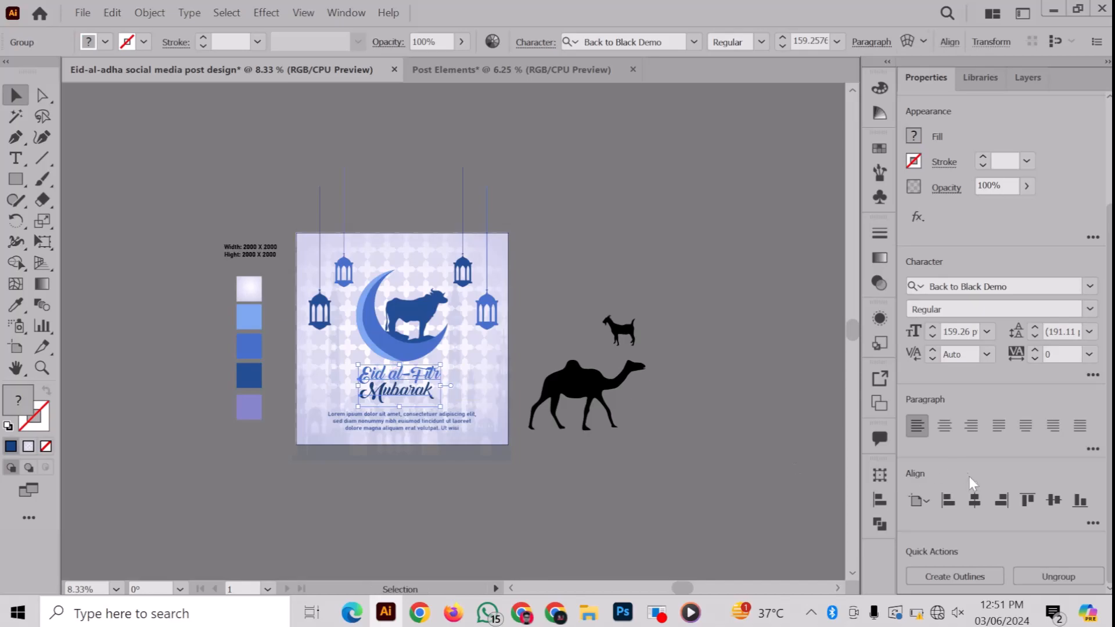
click(975, 502)
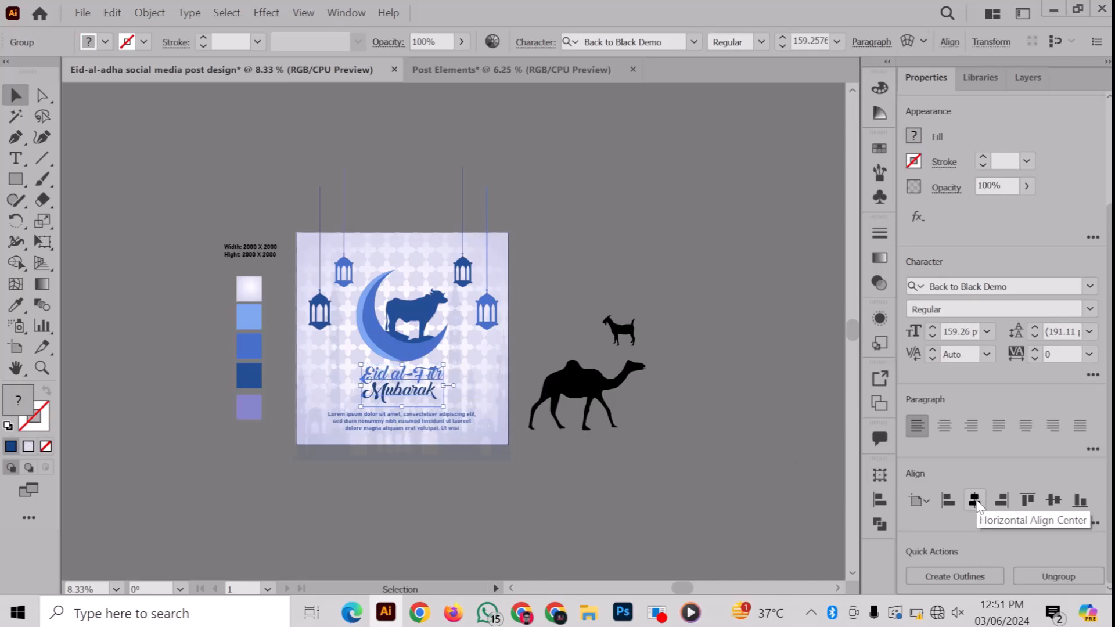
click(607, 521)
- Copy the 2000 x 2000 px gradient background rectangle and paste the duplicate in place above the artwork
click(324, 356)
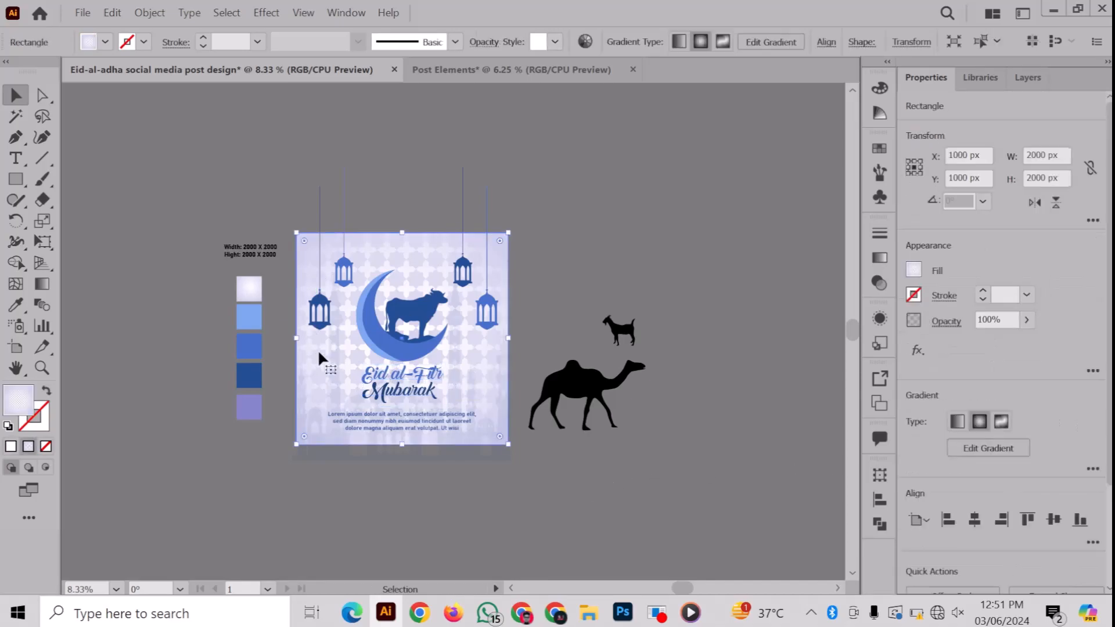
click(112, 13)
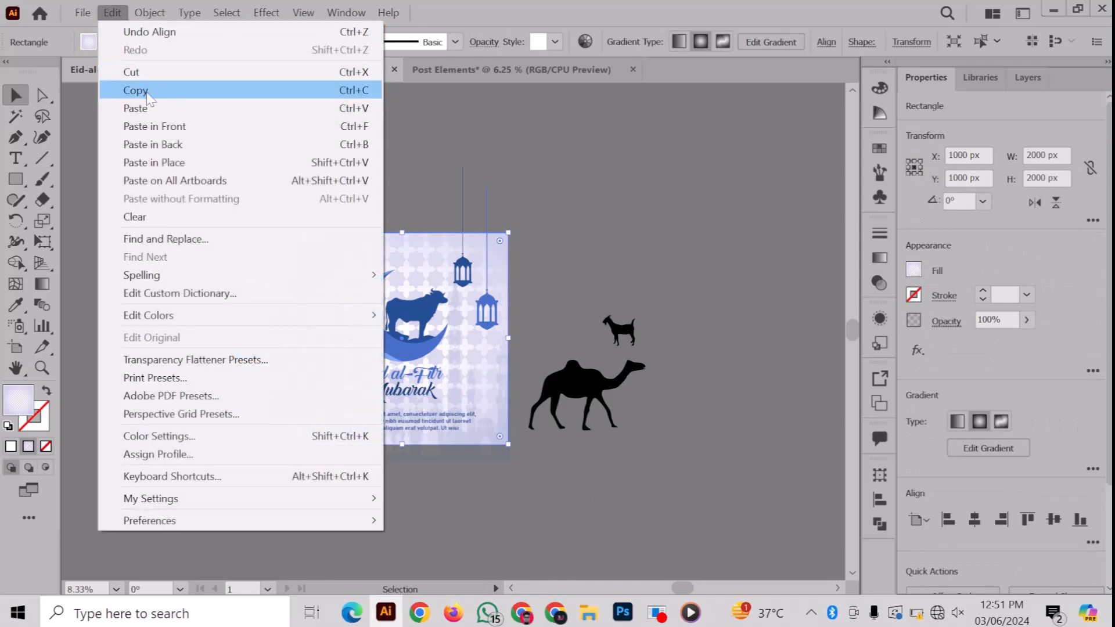
click(146, 93)
click(117, 15)
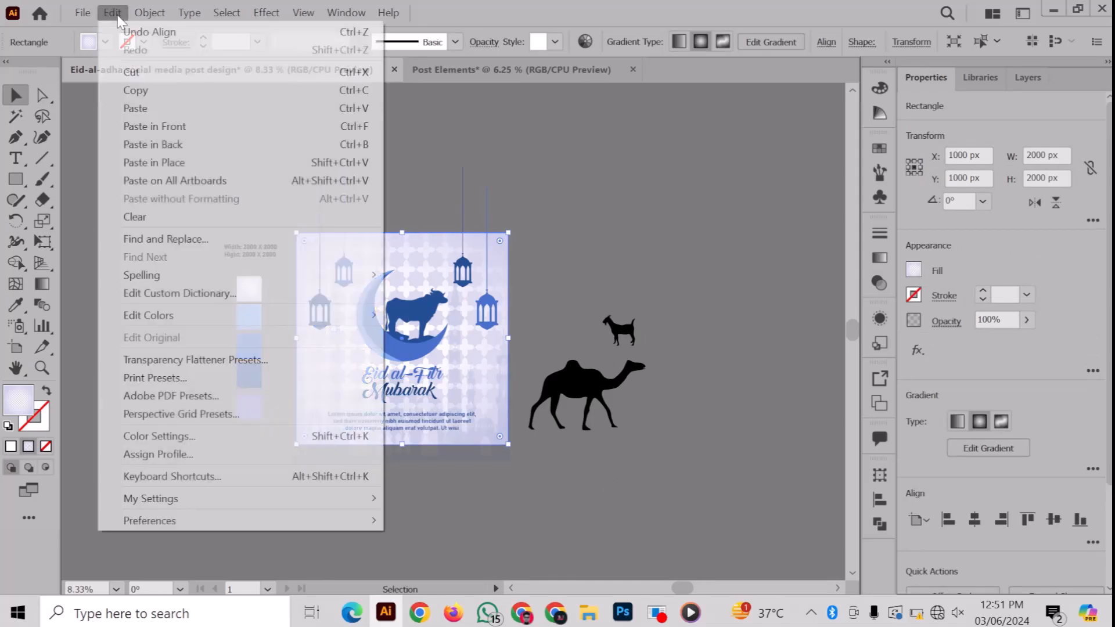
click(165, 164)
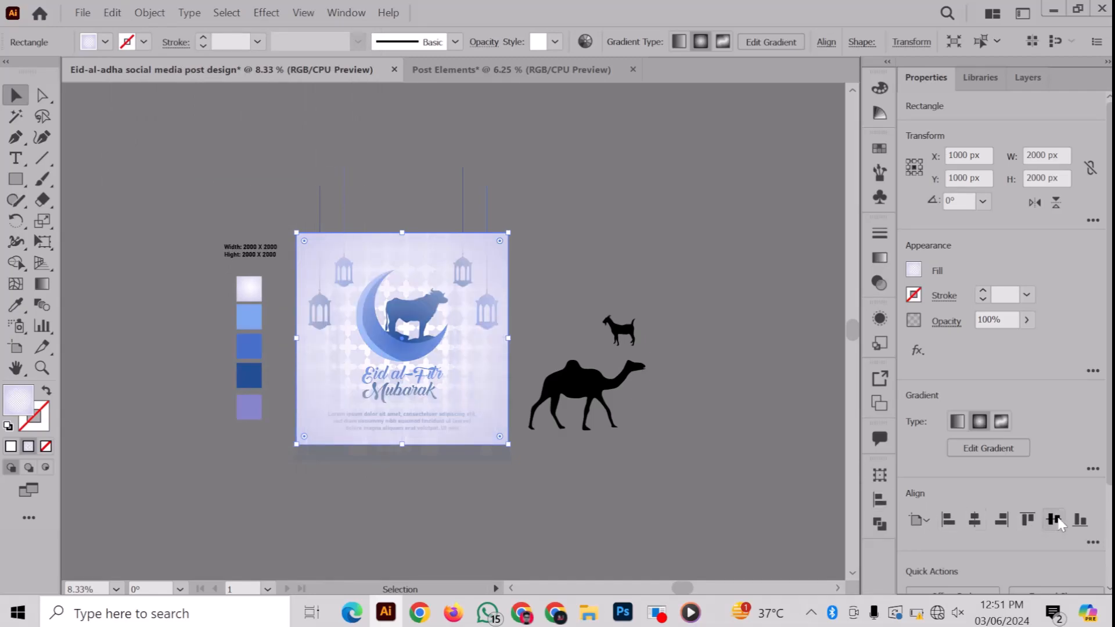
- Make a clipping mask from all the post artwork and the duplicated rectangle to trim everything to the artboard
drag(470, 464, 510, 477)
right_click(417, 370)
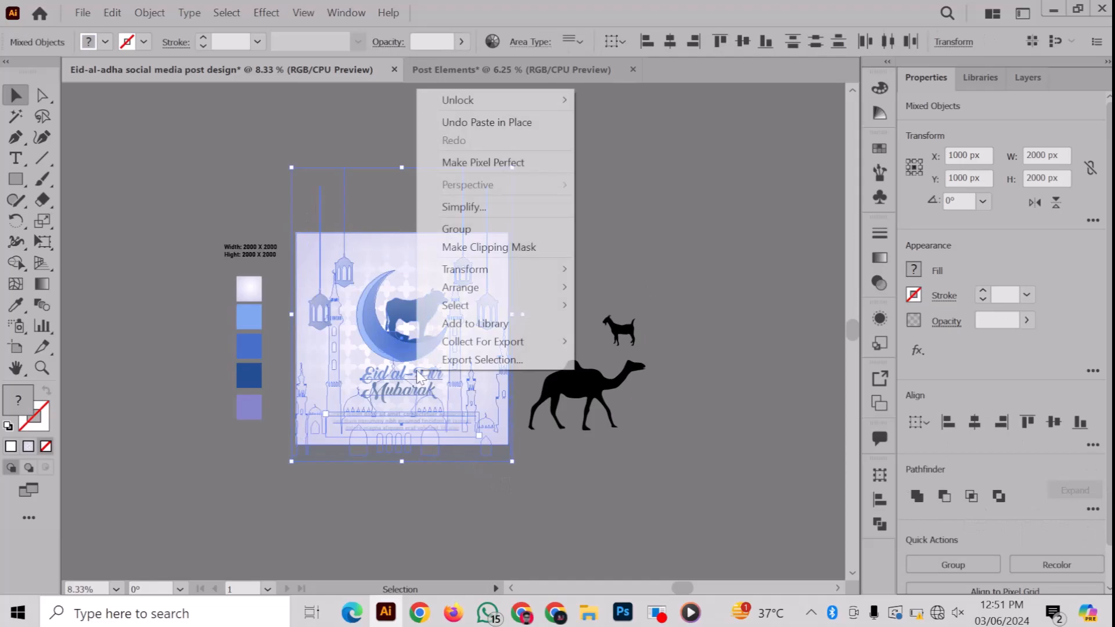
click(492, 249)
key(ctrl+0)
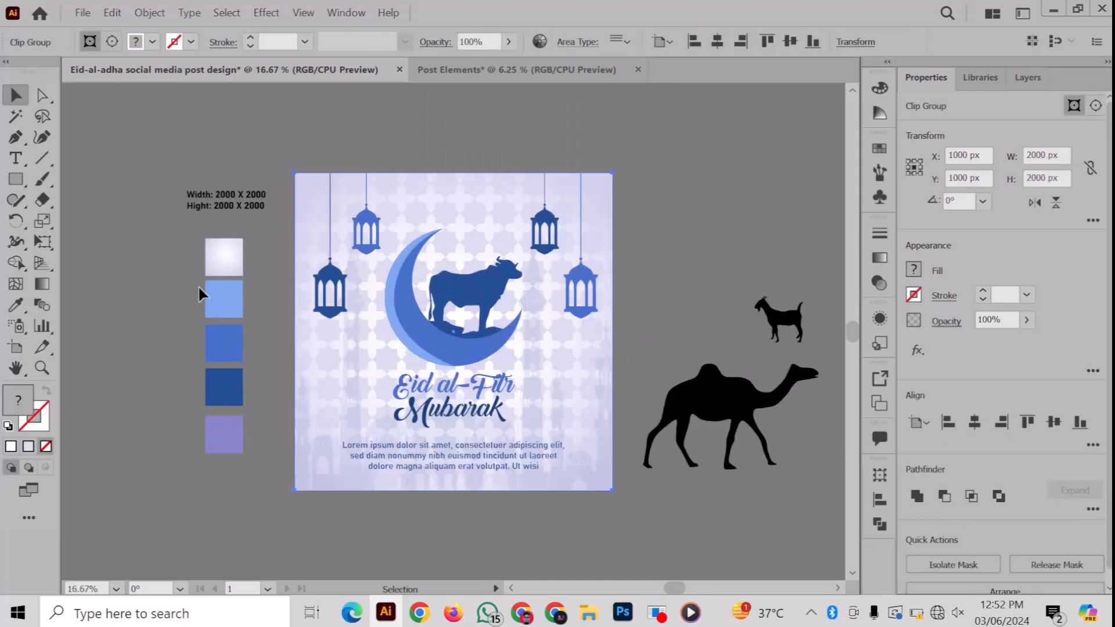
- Delete the goat and camel silhouettes, the size note, and the blue and purple colour swatches beside the artboard
key(ctrl+minus)
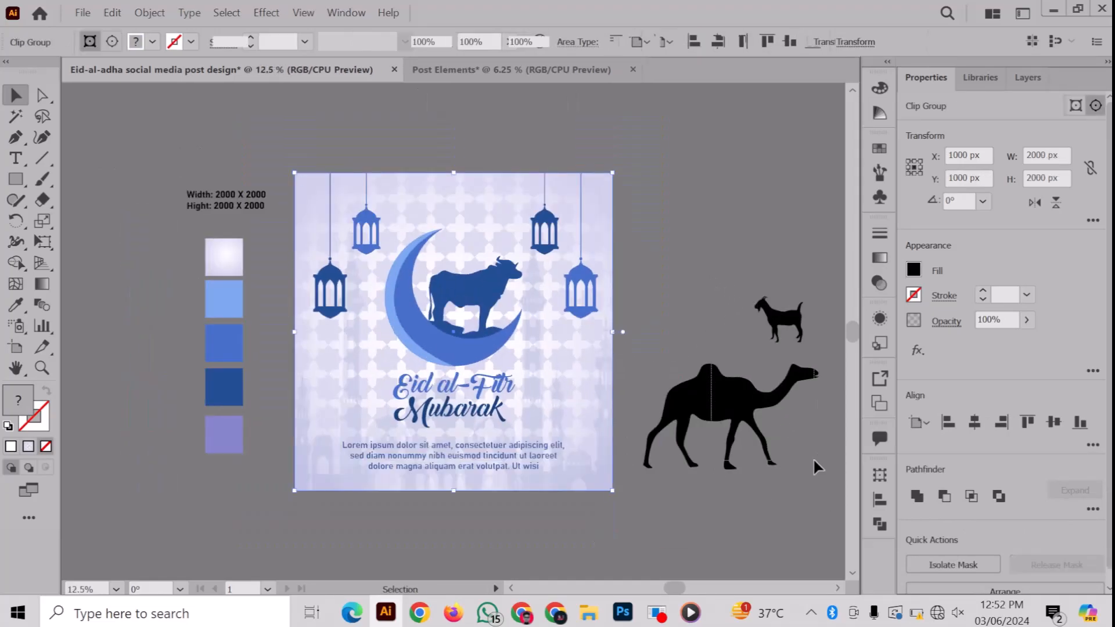
click(813, 458)
drag(186, 151, 246, 395)
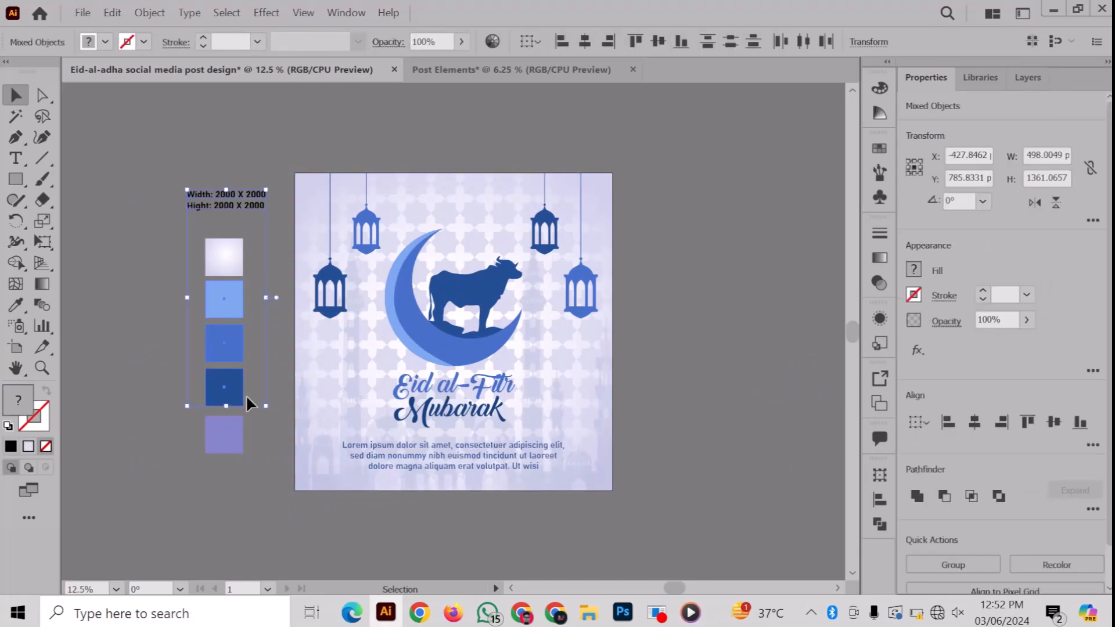
key(Delete)
click(224, 439)
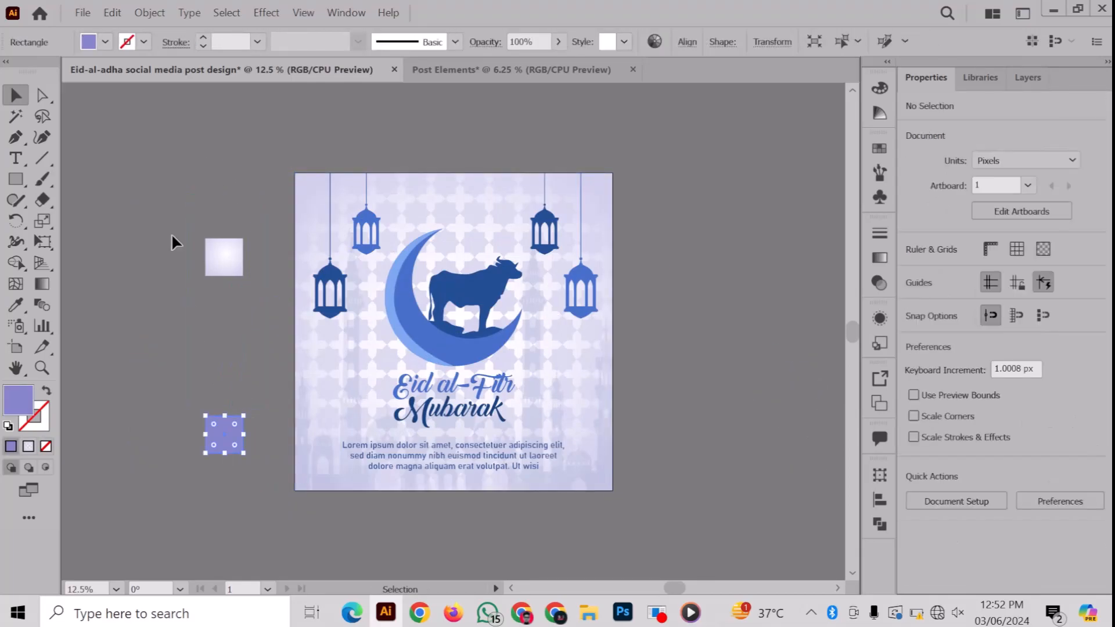
key(Delete)
- Unlock the pale gradient swatch rectangle beside the artboard and delete it
key(ctrl+plus)
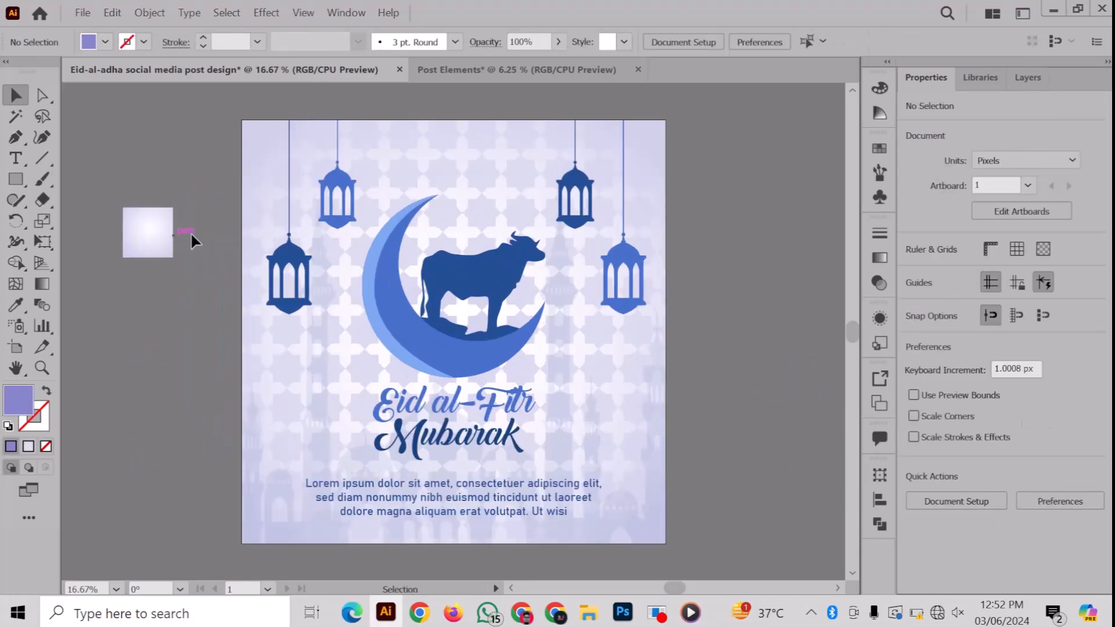
click(1027, 77)
click(828, 143)
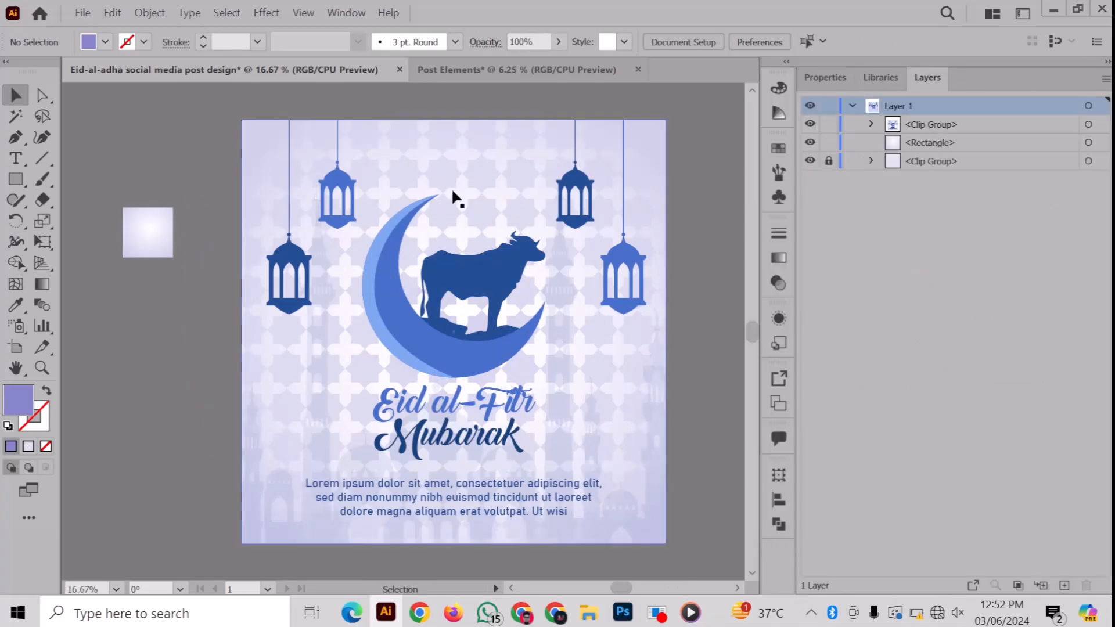
click(157, 244)
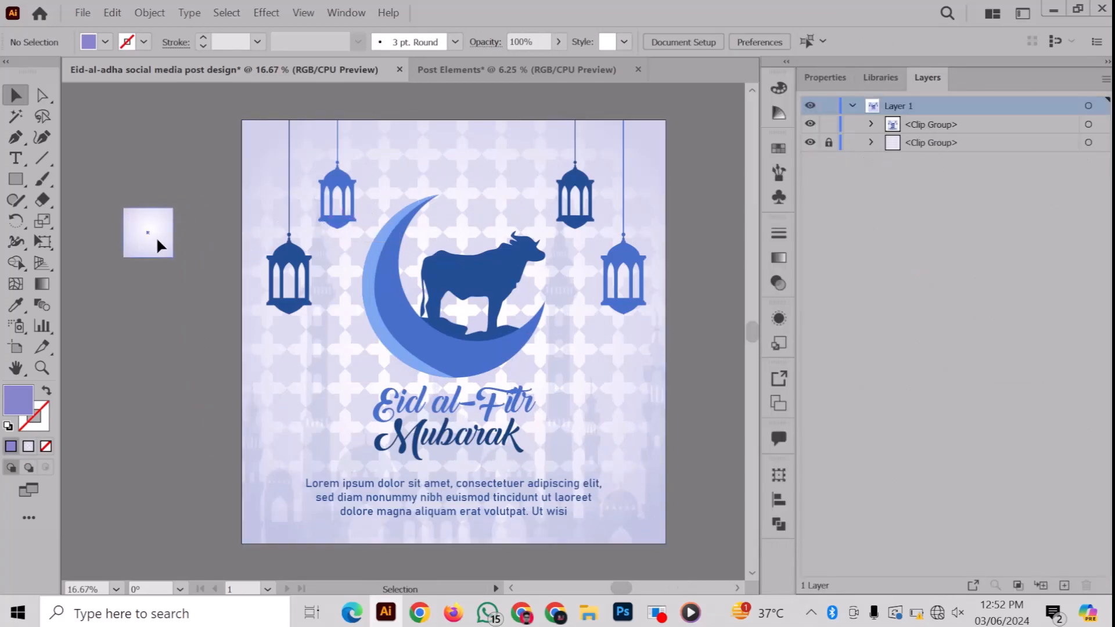
key(Delete)
scroll(157, 238, right, 5)
scroll(157, 239, up, 1)
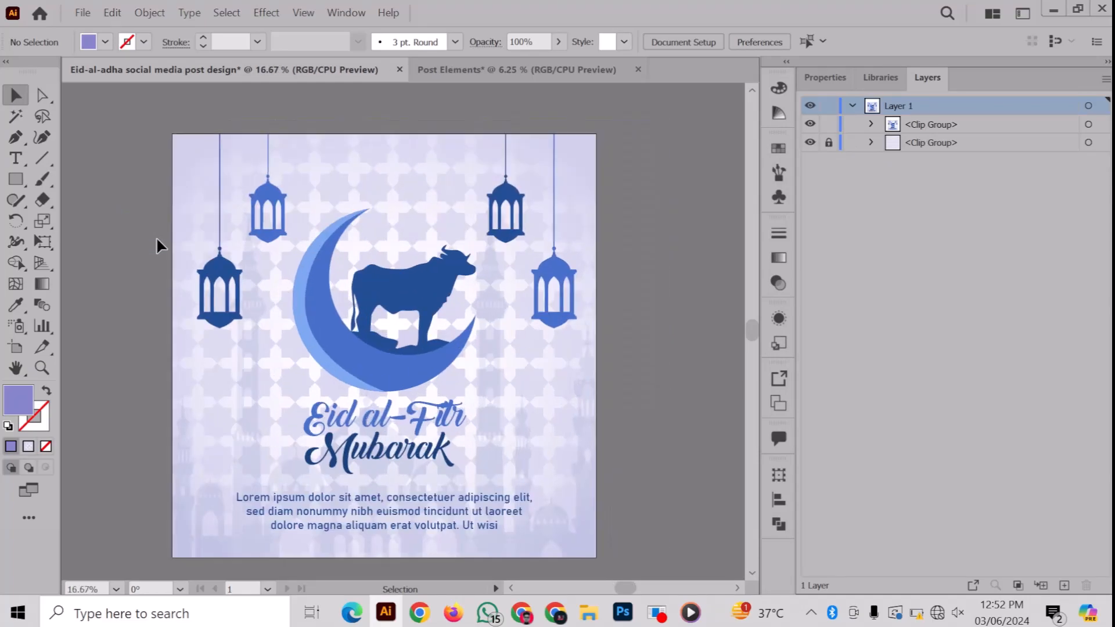